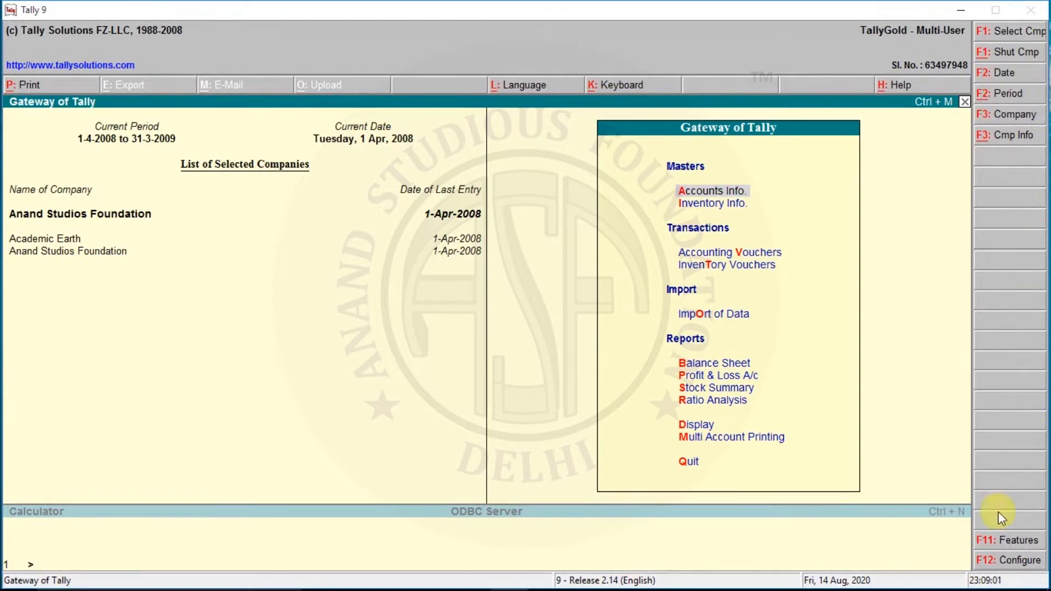
Open the Statutory & Taxation company features for Anand Studios Foundation
left_click(1001, 542)
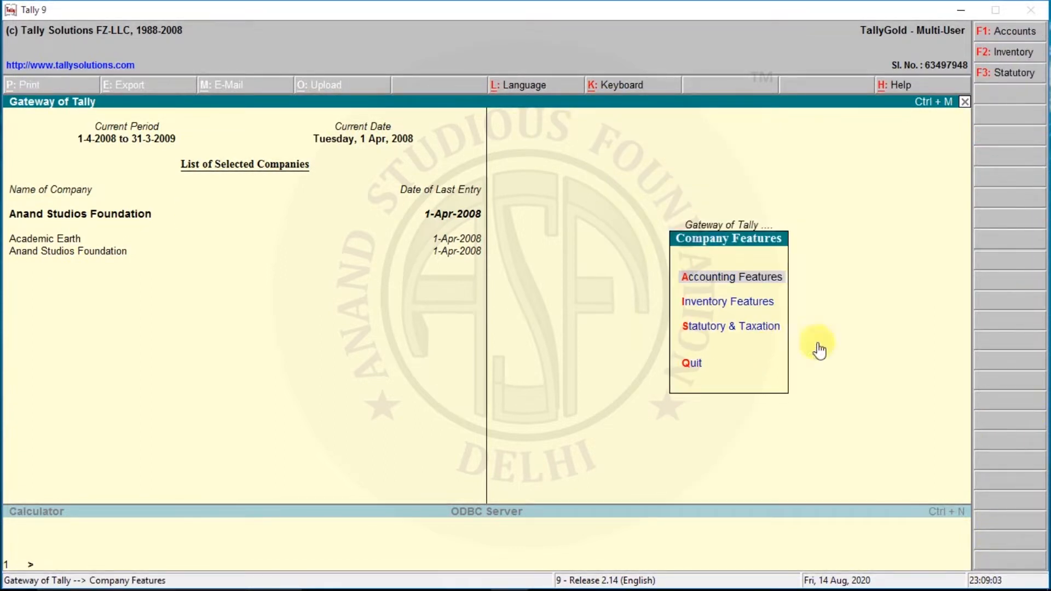
key("Down")
key("Down")
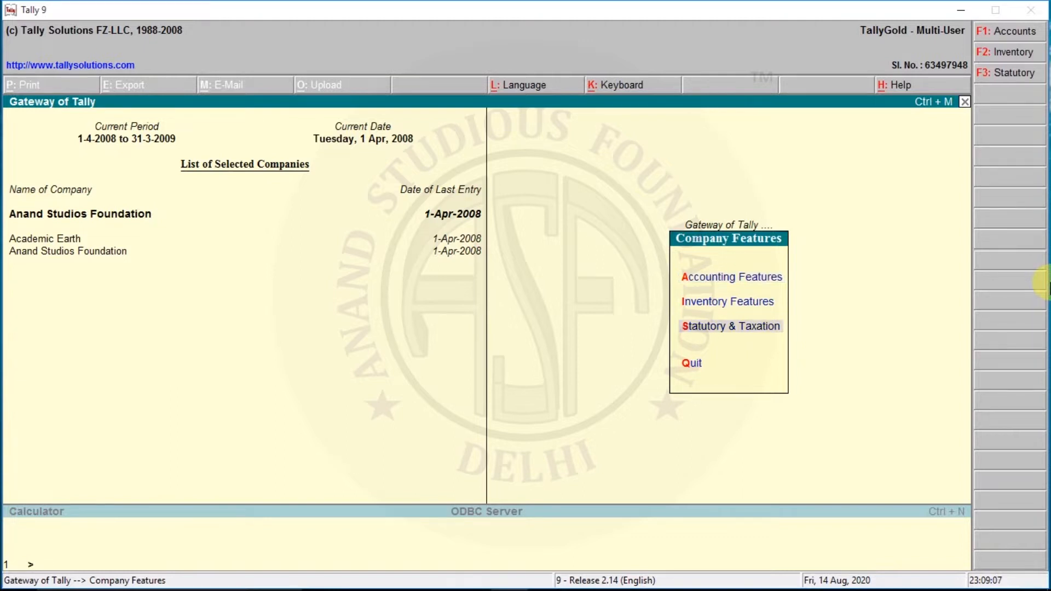
key("Return")
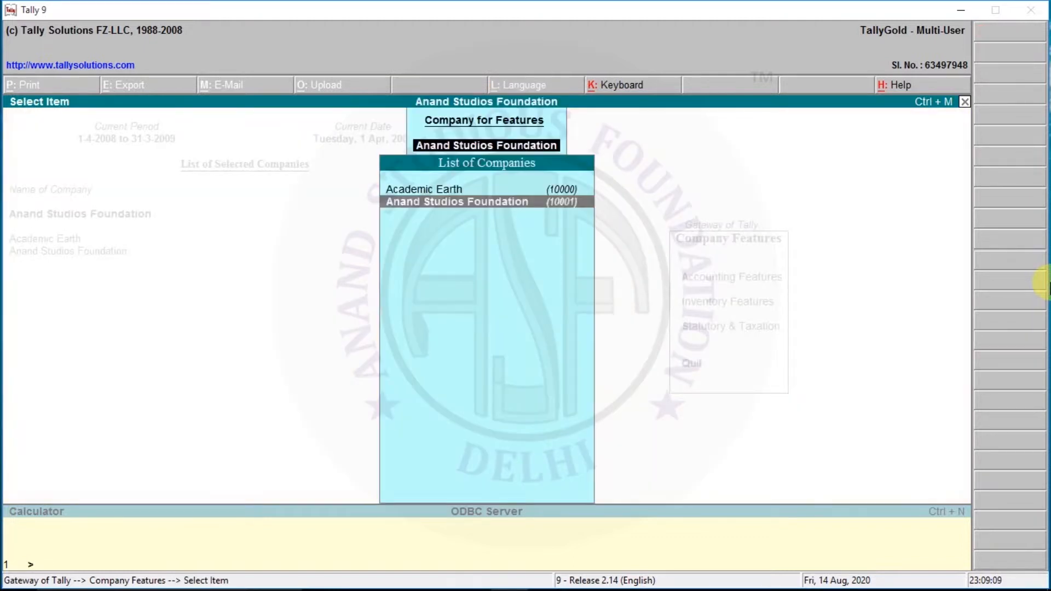
key("Return")
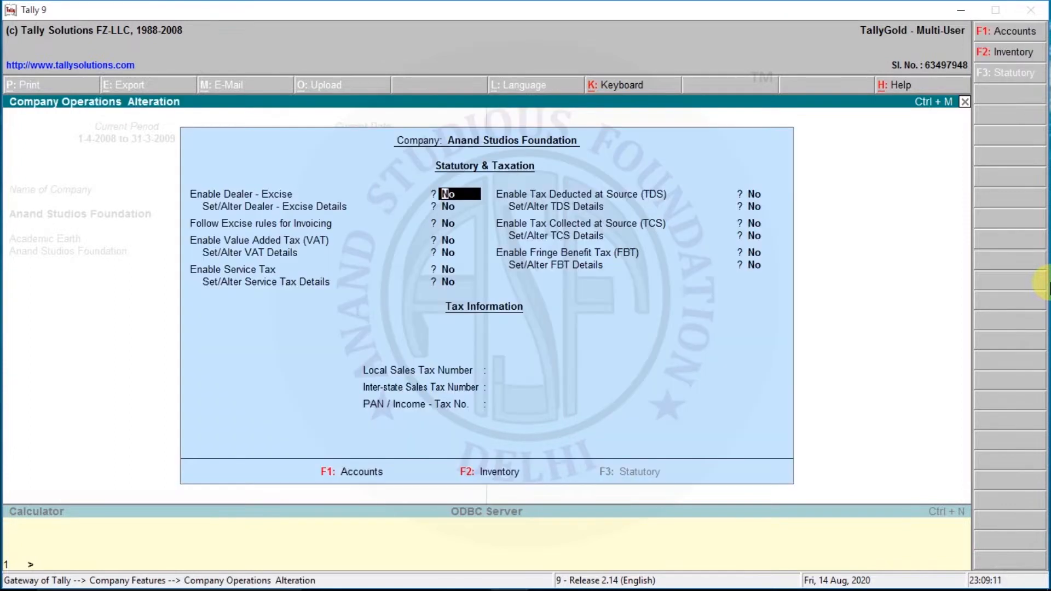
Enable Value Added Tax (VAT) for the company and set Set/Alter VAT Details to Yes
key("Return")
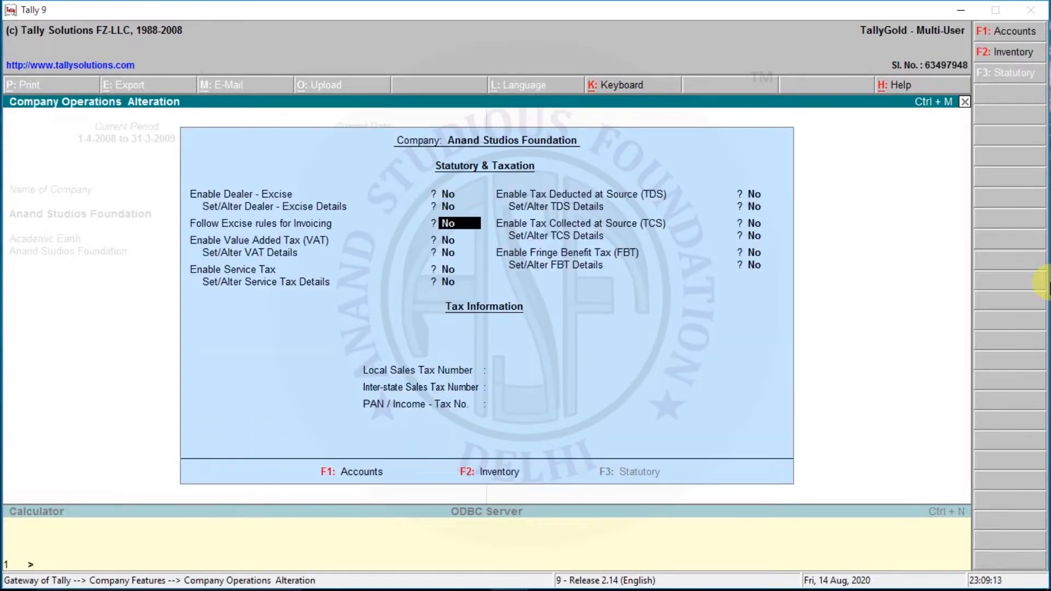
key("Return")
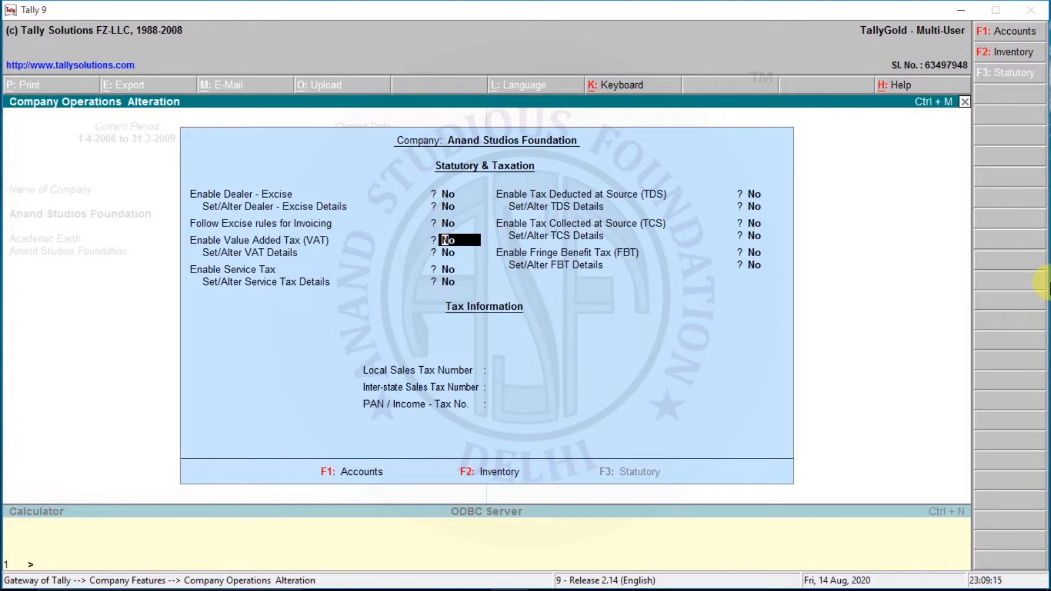
type("yes")
key("Return")
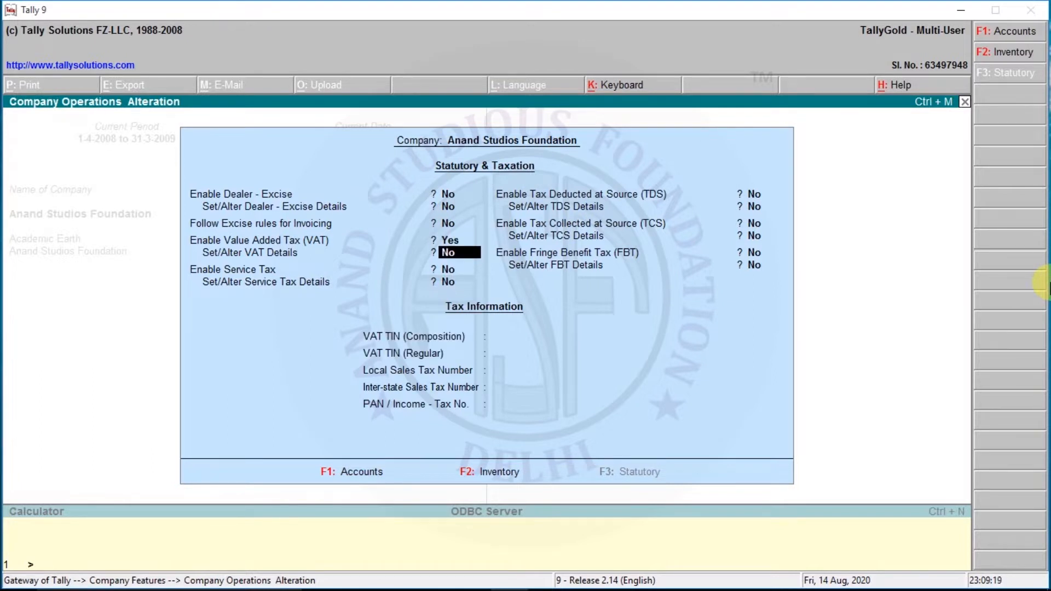
type("yes")
key("Return")
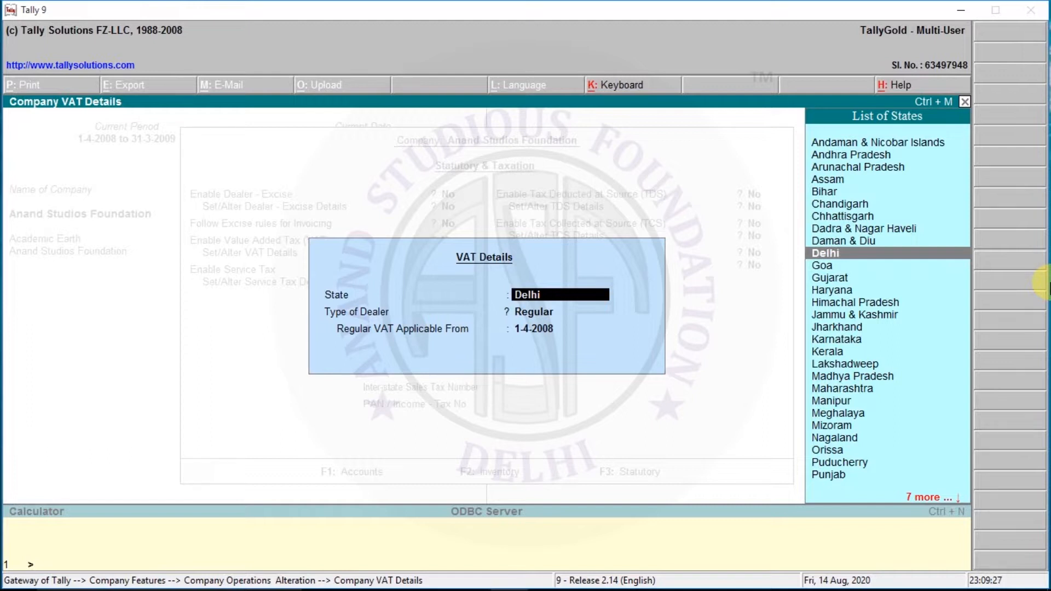
Complete the VAT details with state Delhi, dealer type Regular and regular VAT applicable from 1-4-2008
key("Return")
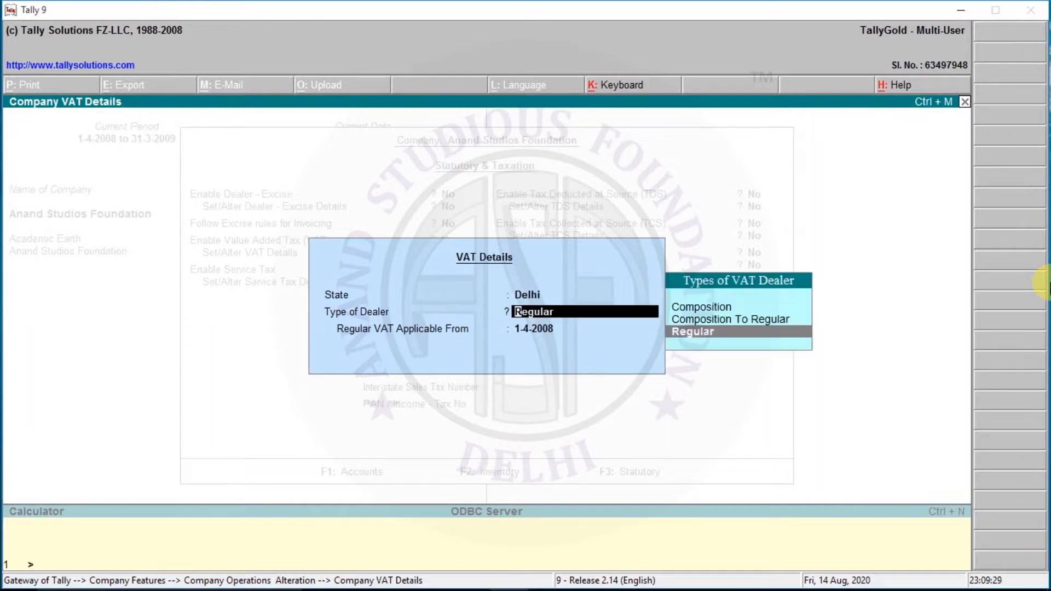
key("Up")
key("Up")
key("Down")
key("Down")
key("Return")
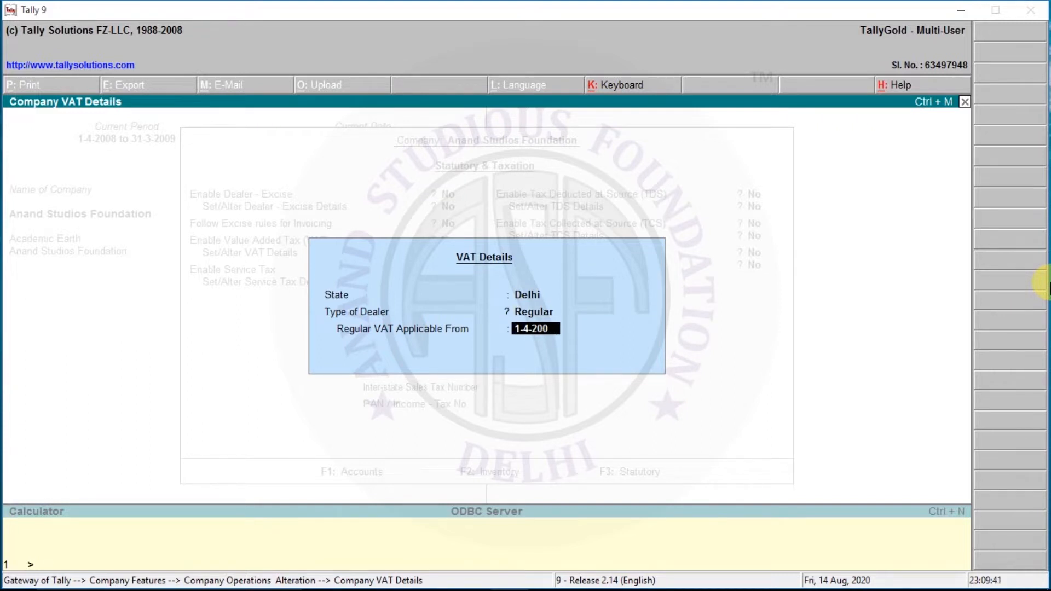
type("8")
key("Return")
Enter the company's regular VAT TIN, accept the statutory and taxation settings, and return to the Gateway of Tally
key("Return")
key("Return")
key("Return")
key("Return")
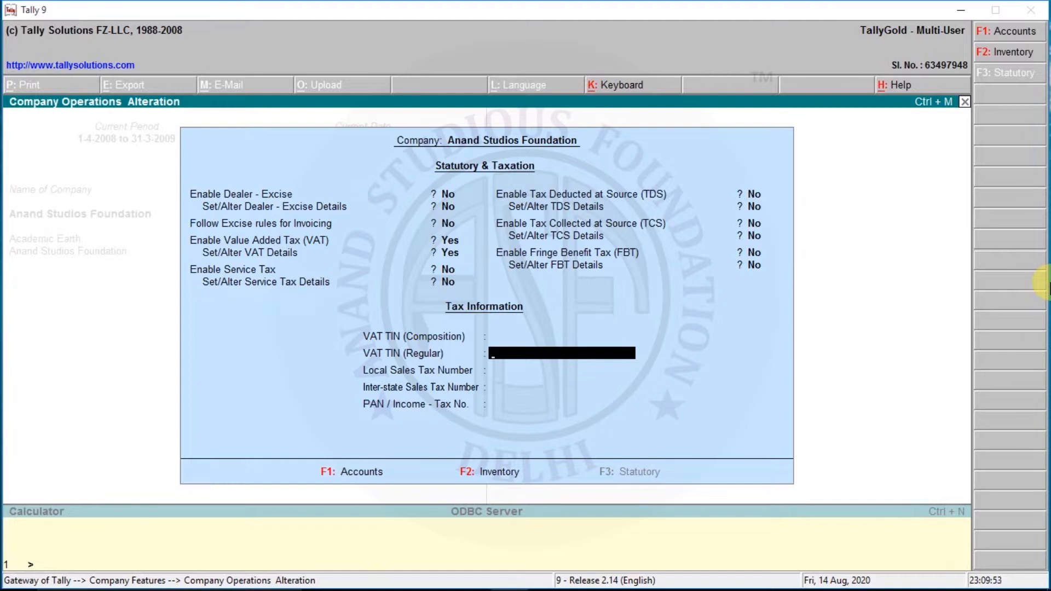
key("Up")
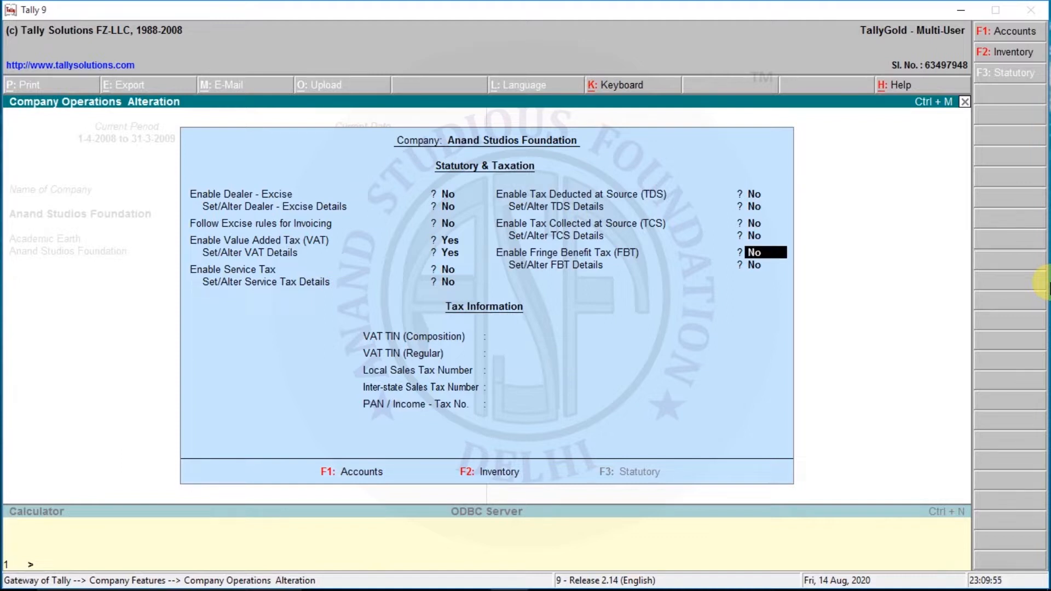
key("Return")
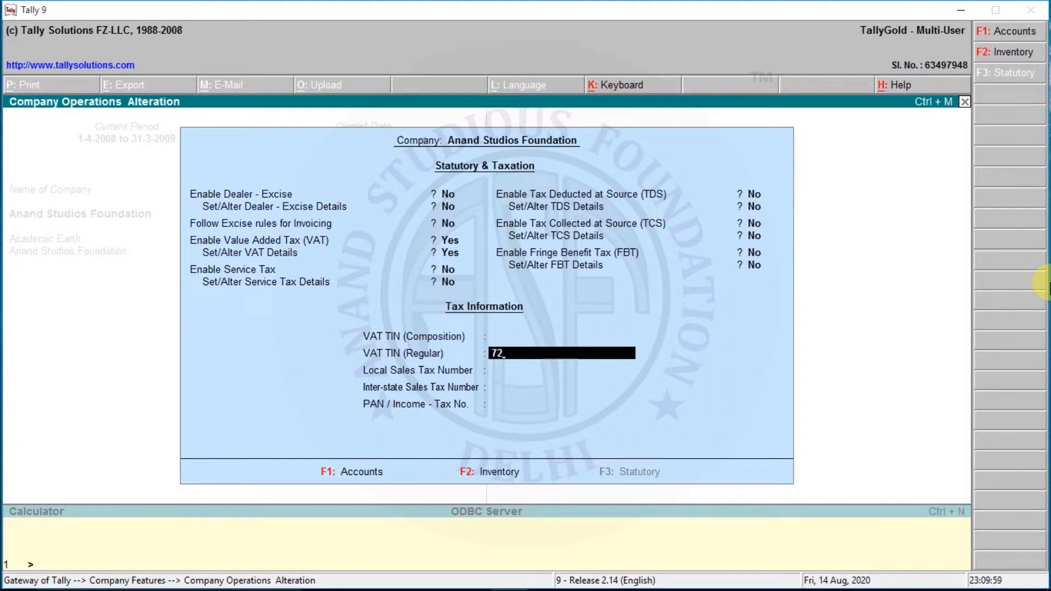
type("72(4)")
key("Return")
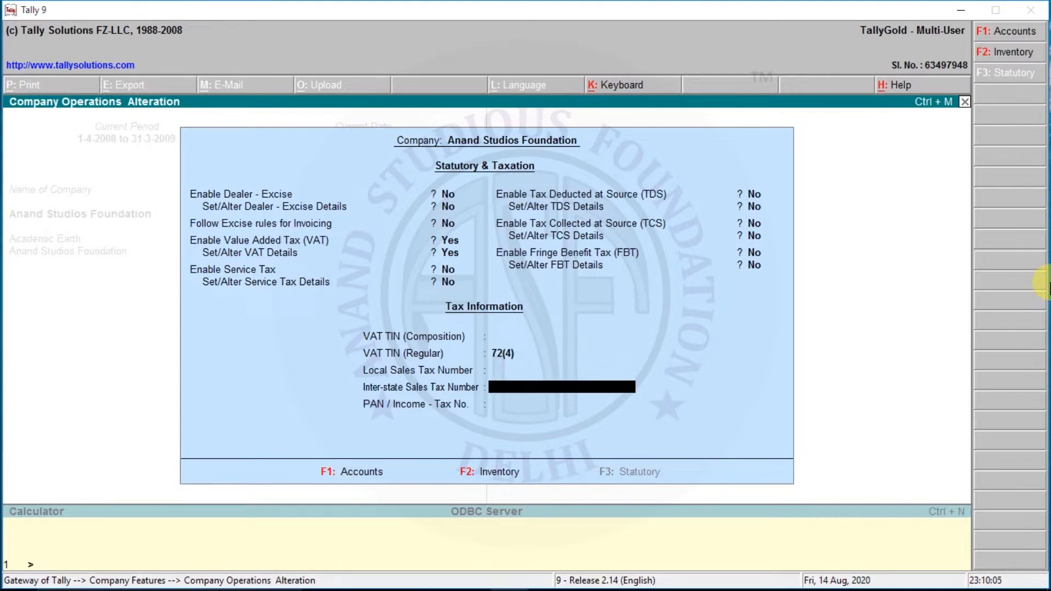
key("Return")
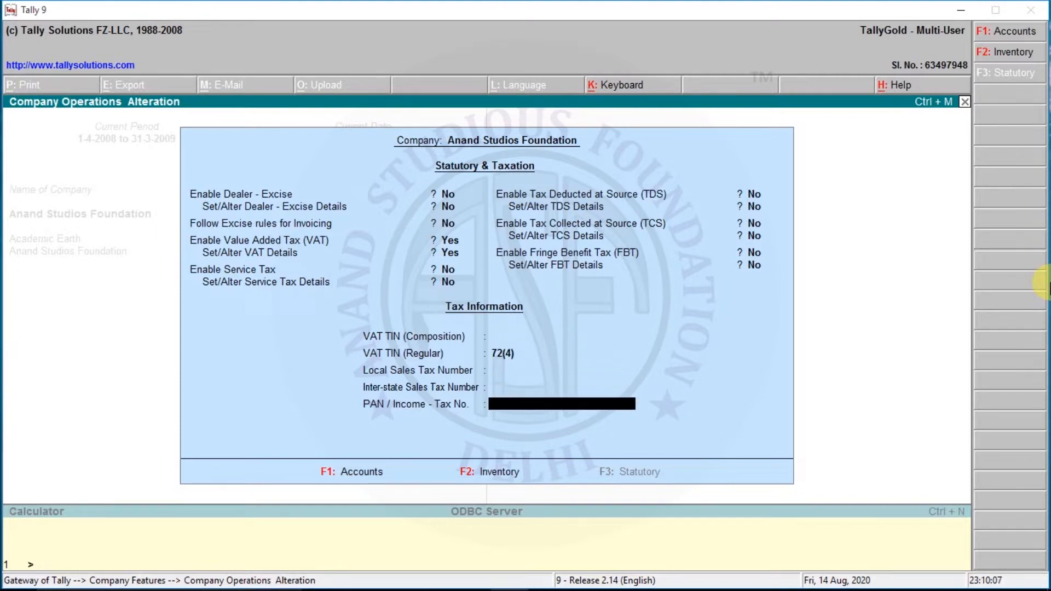
key("Return")
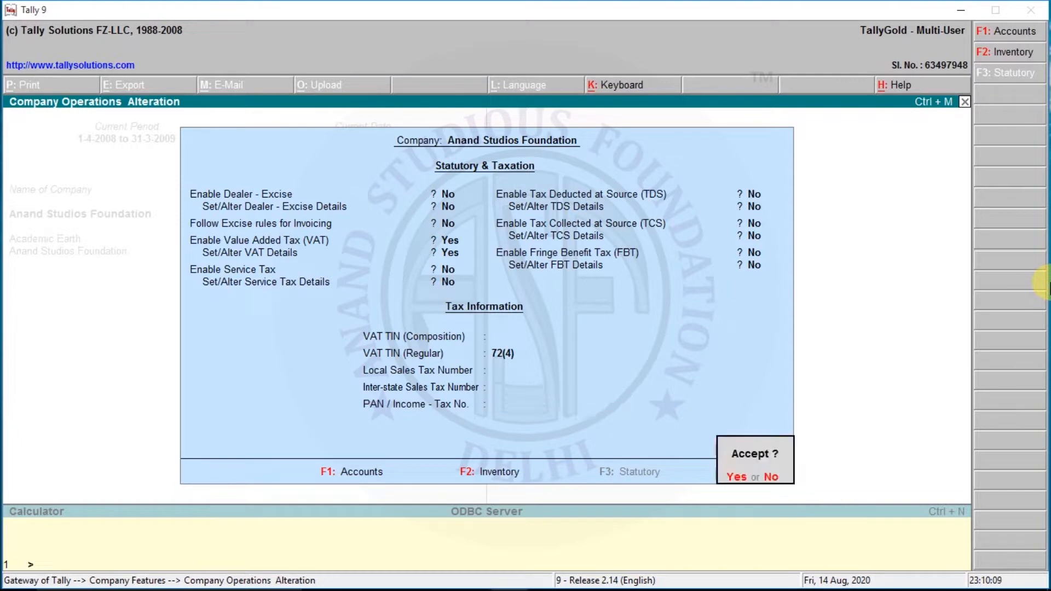
key("y")
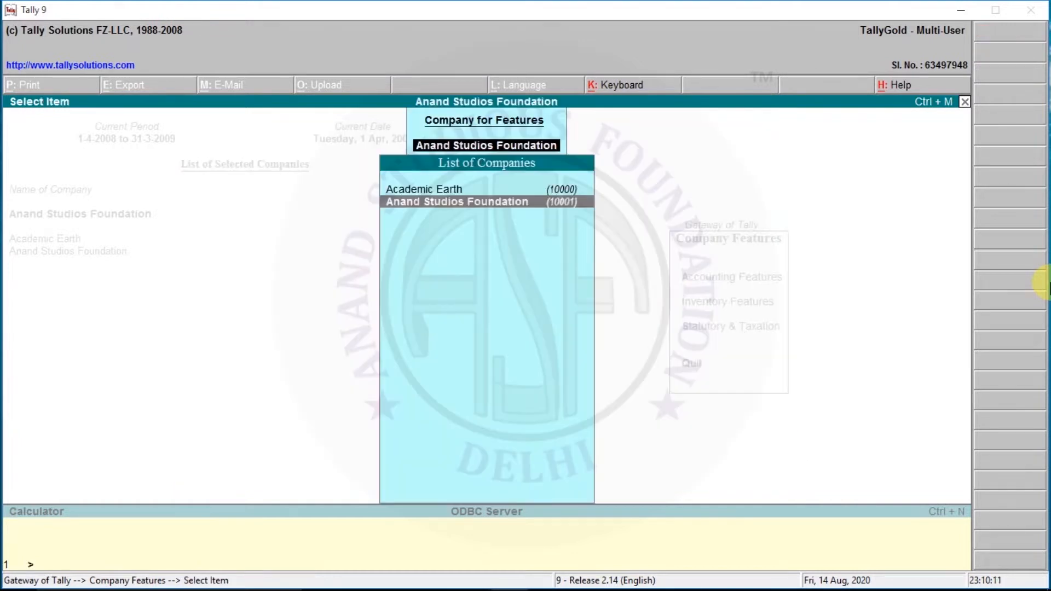
key("Escape")
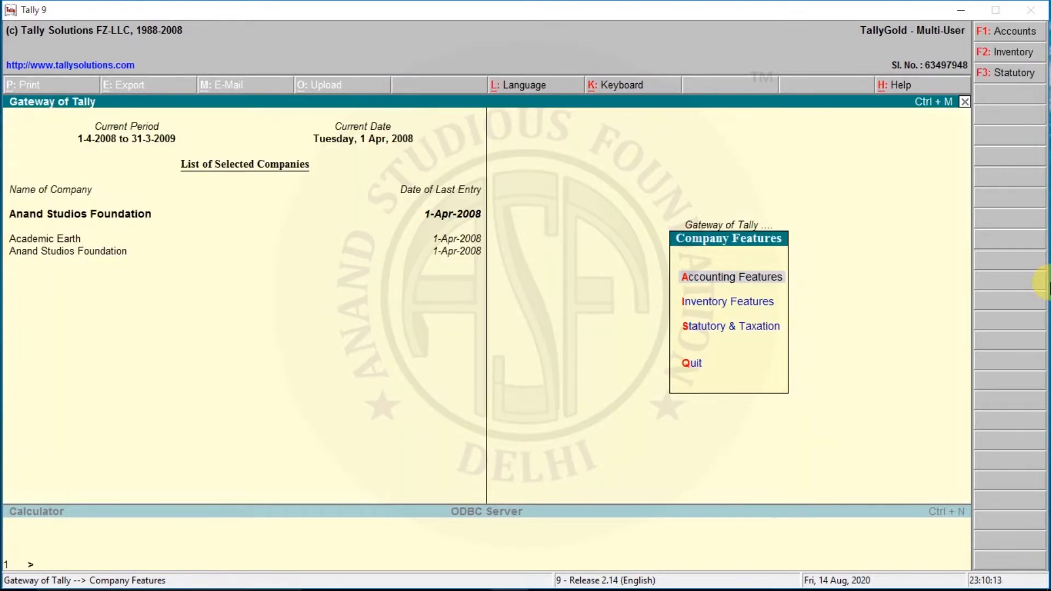
key("Escape")
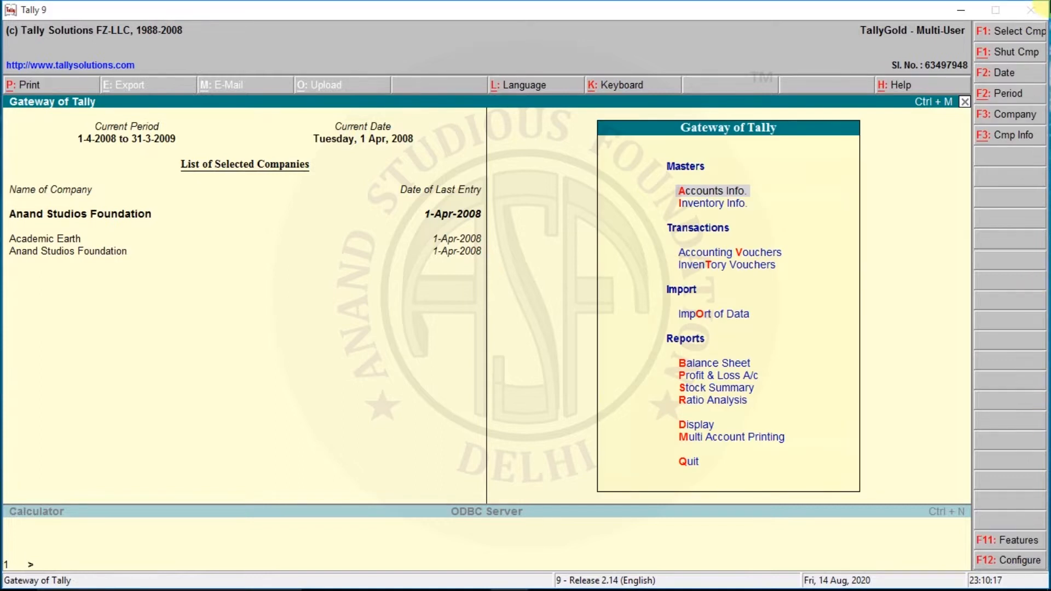
Switch to the input vat document in Word and review the ASF Ltd. purchase's item, quantity, rate, value and input VAT
left_click(963, 8)
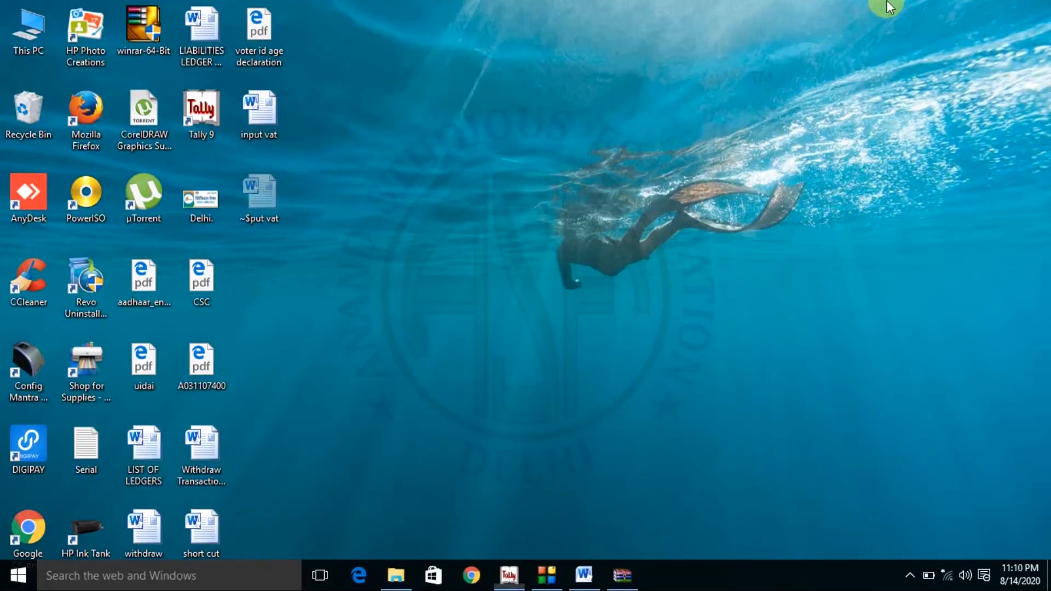
left_click(584, 575)
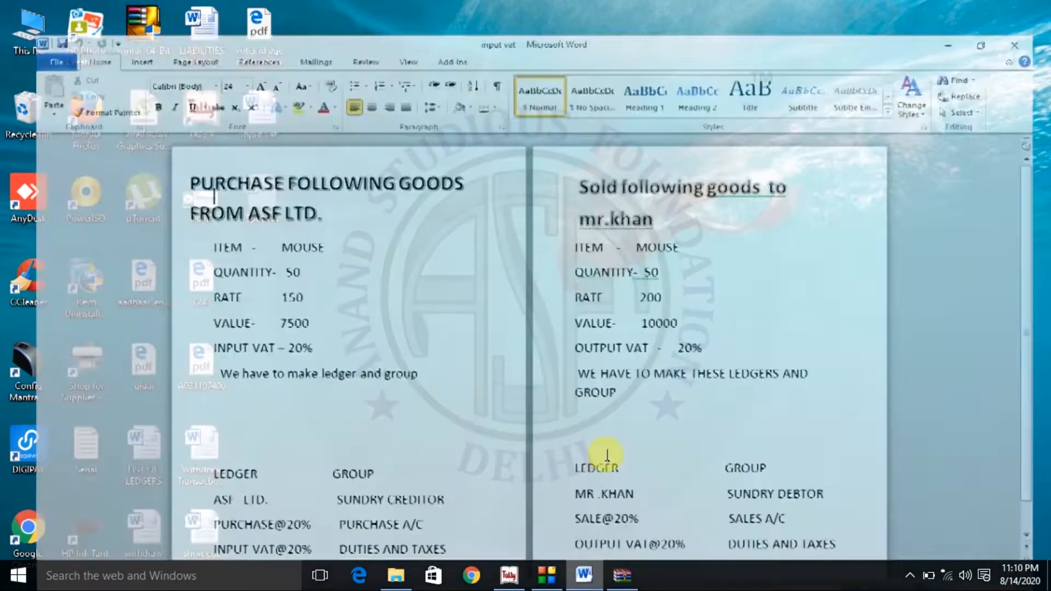
scroll(480, 234, "down", 1)
scroll(460, 217, "up", 1)
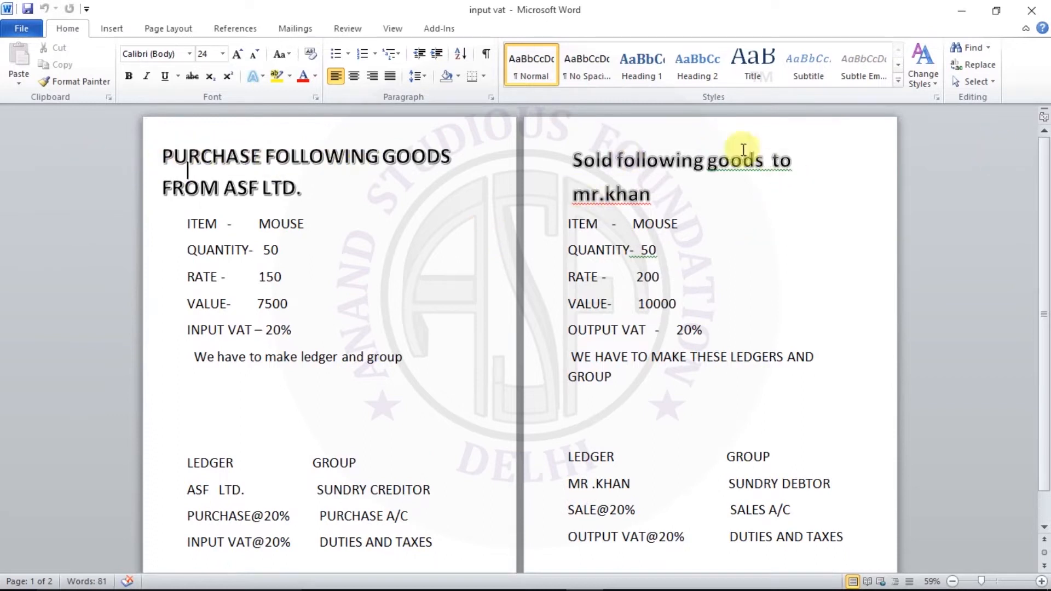
scroll(509, 243, "down", 1)
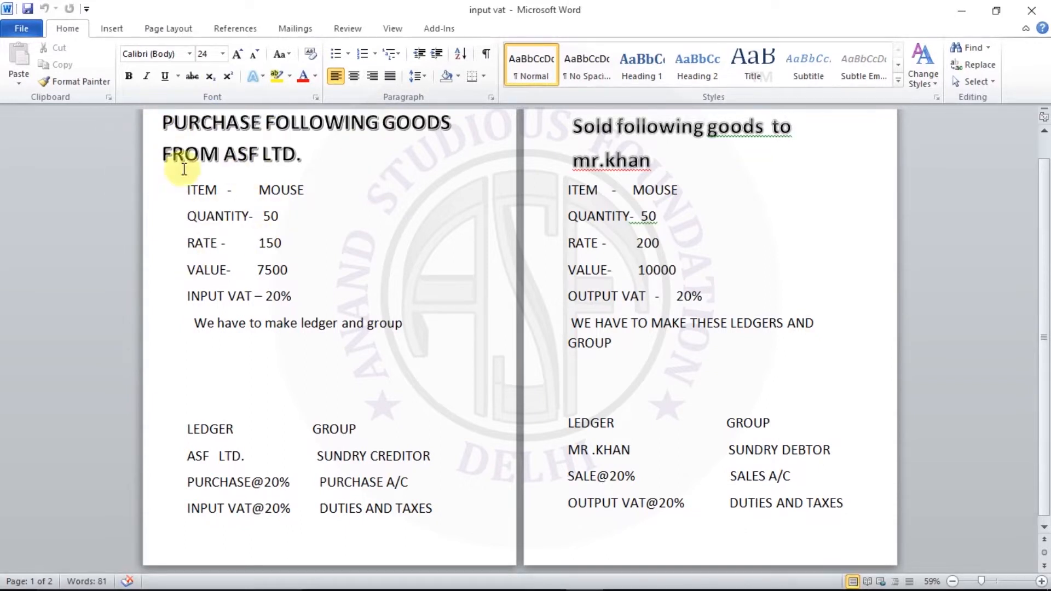
left_click_drag(182, 188, 306, 189)
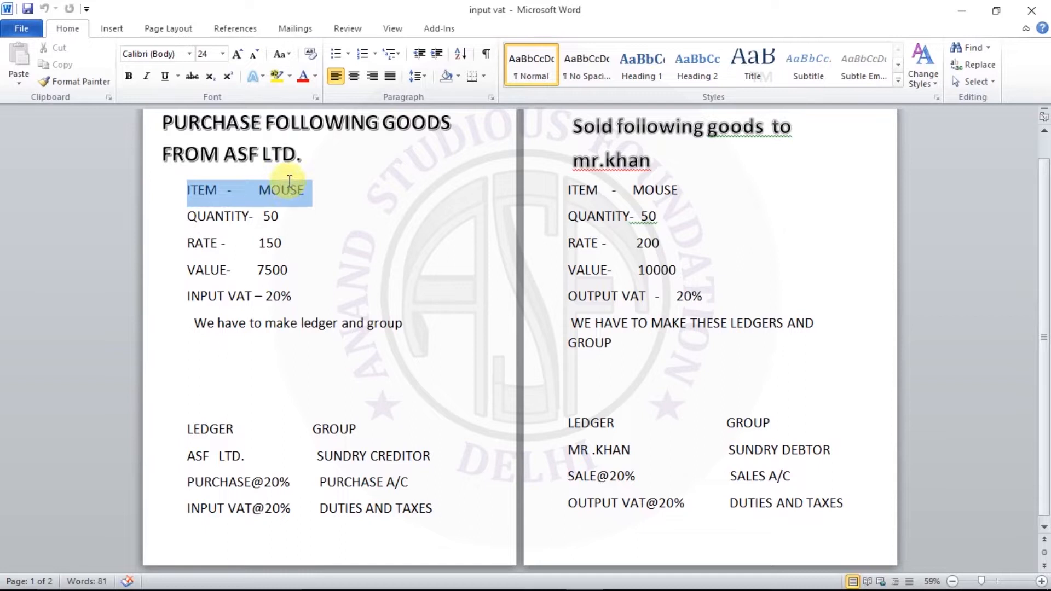
triple_click(285, 218)
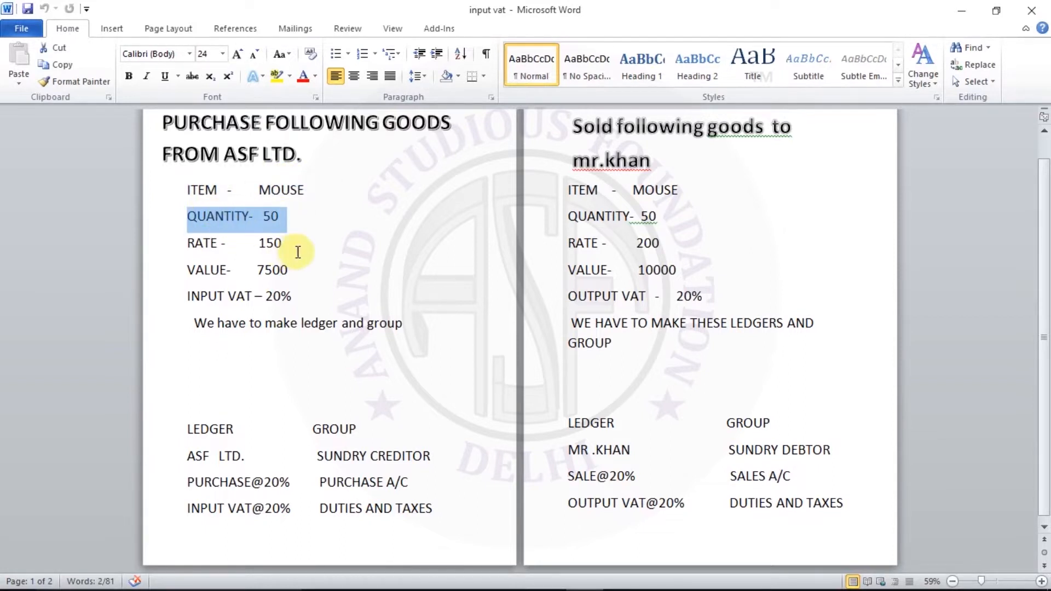
left_click_drag(296, 244, 231, 251)
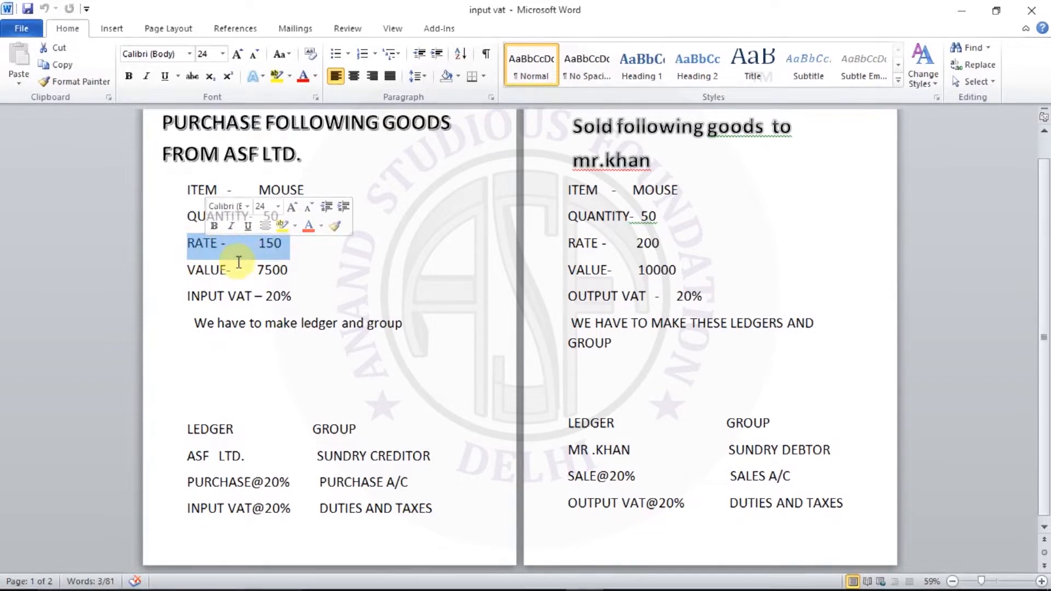
left_click_drag(187, 273, 297, 272)
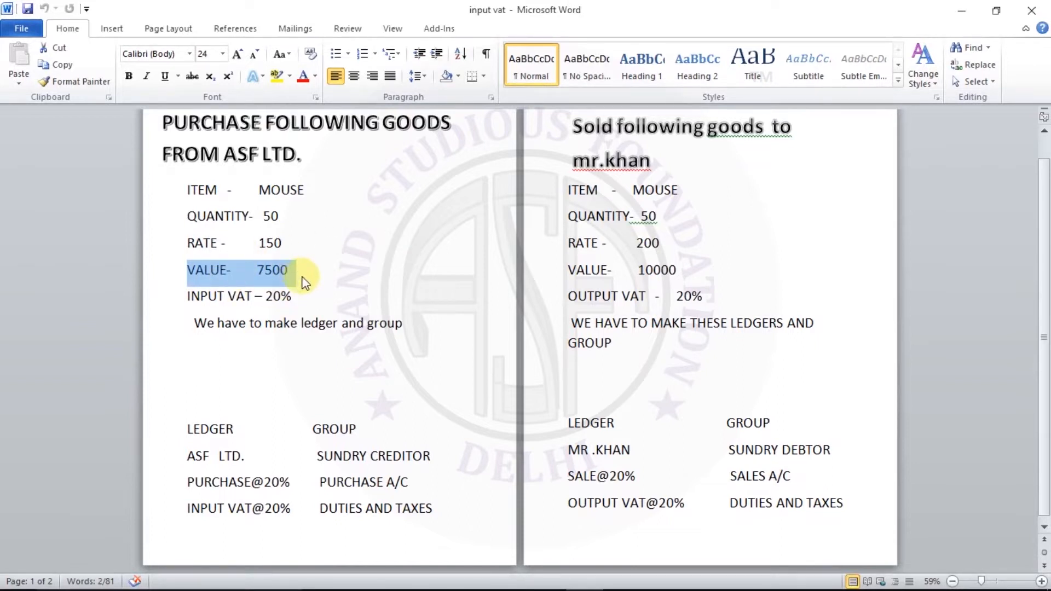
left_click(191, 298)
left_click_drag(194, 302, 310, 293)
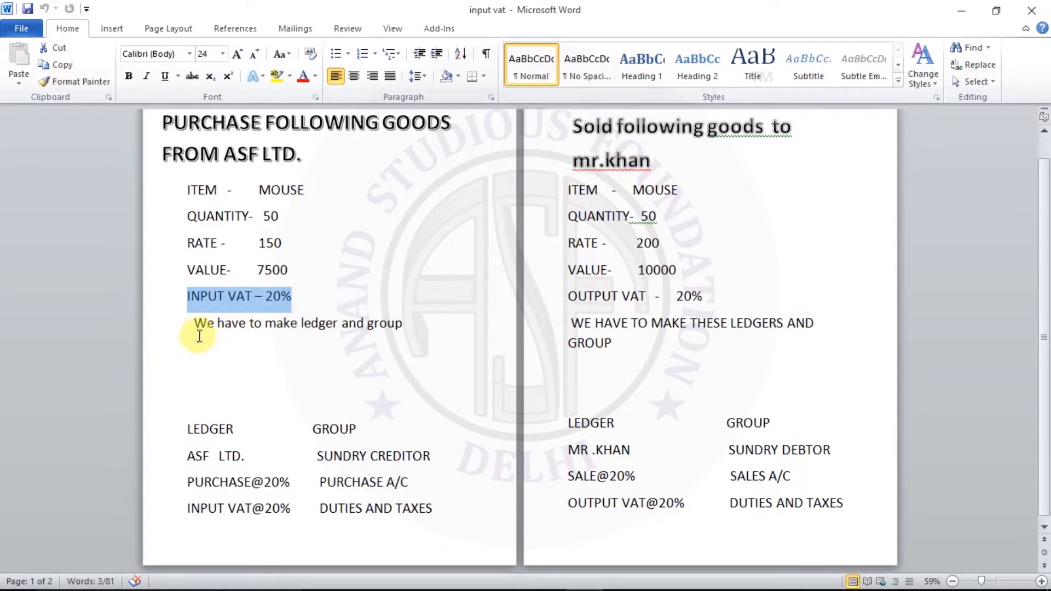
Review the ledgers and groups that the document lists for the ASF Ltd. purchase
left_click(188, 323)
left_click_drag(188, 323, 403, 328)
left_click(392, 326)
left_click(430, 266)
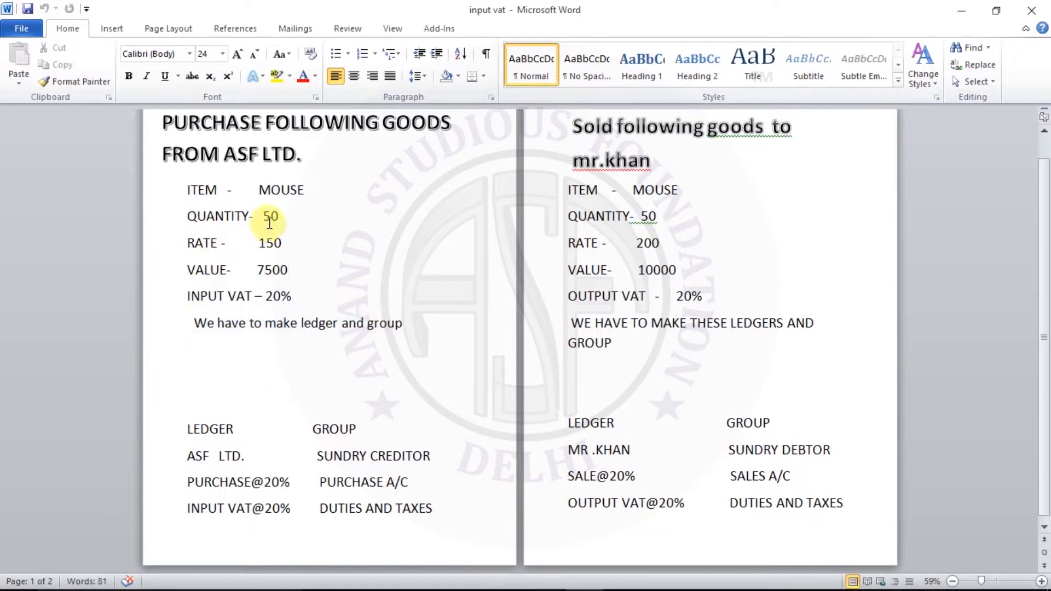
left_click_drag(164, 419, 305, 523)
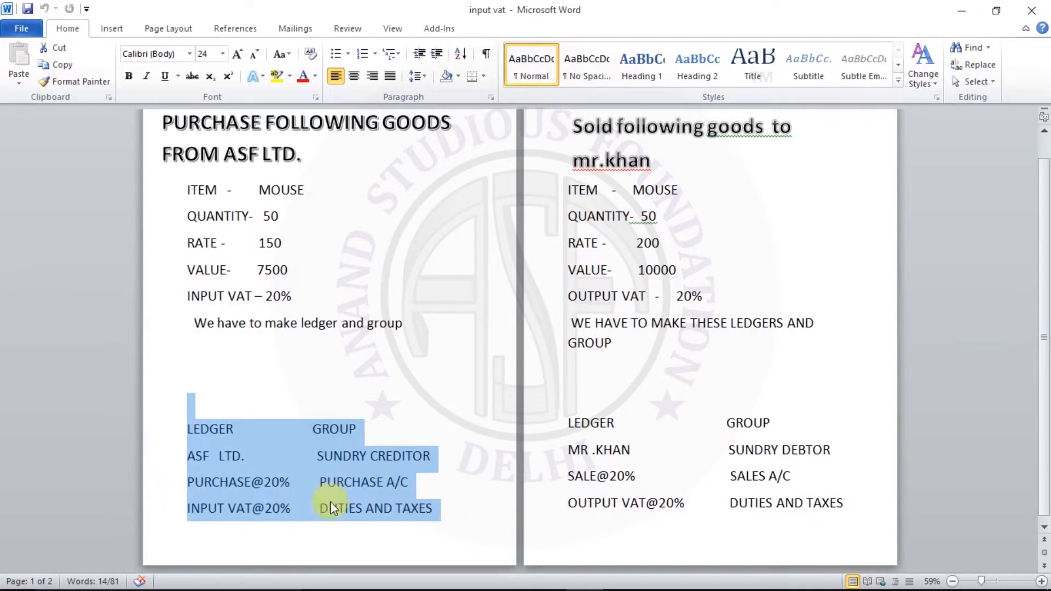
left_click(391, 387)
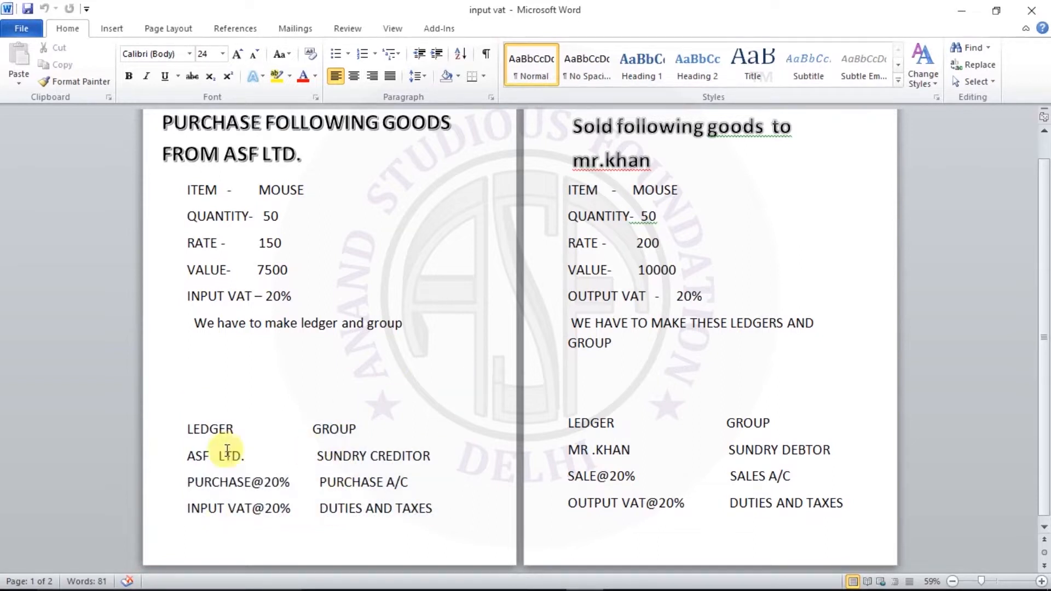
Switch back to Tally 9 and open the list of existing single ledgers for alteration
left_click(959, 11)
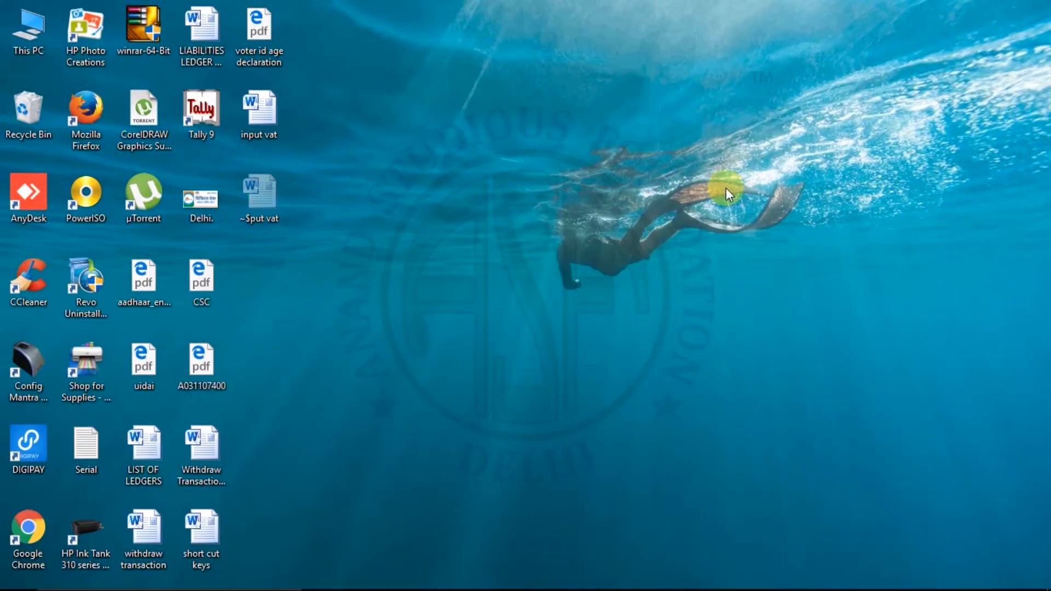
left_click(517, 579)
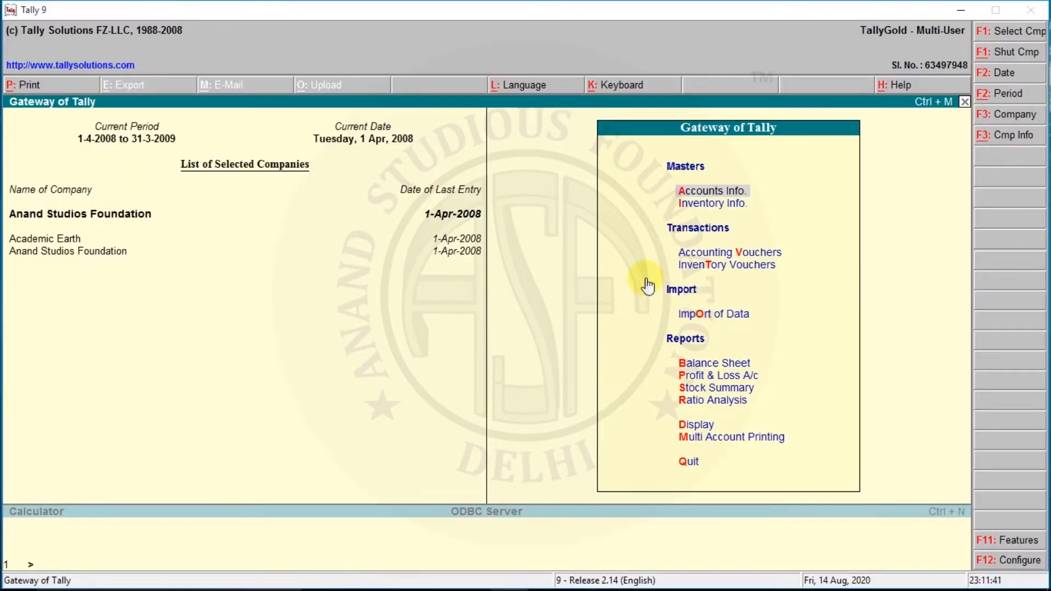
key("Return")
key("Down")
key("Return")
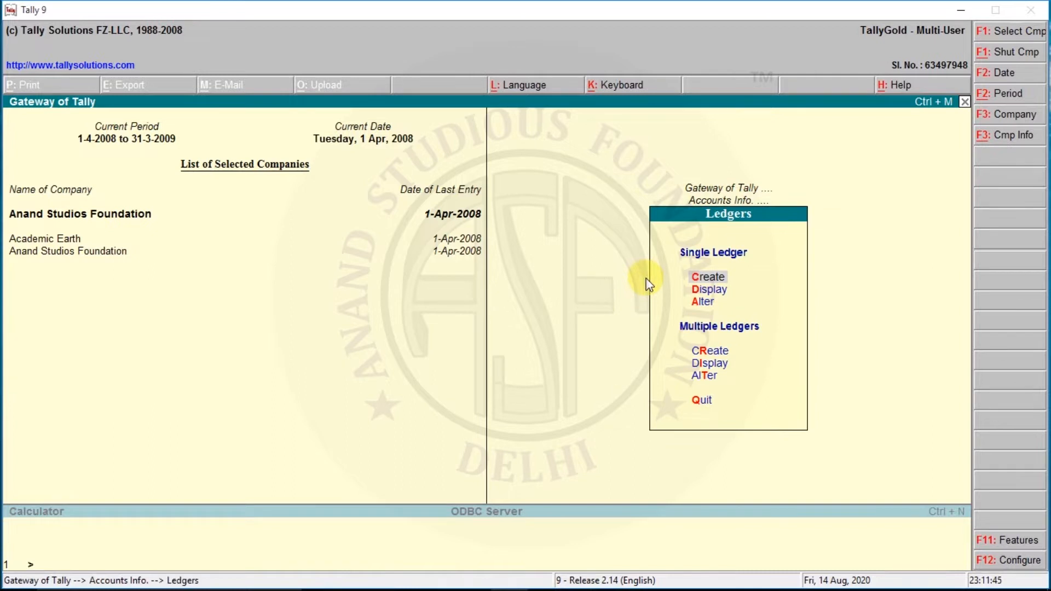
key("Down")
key("Down")
key("Return")
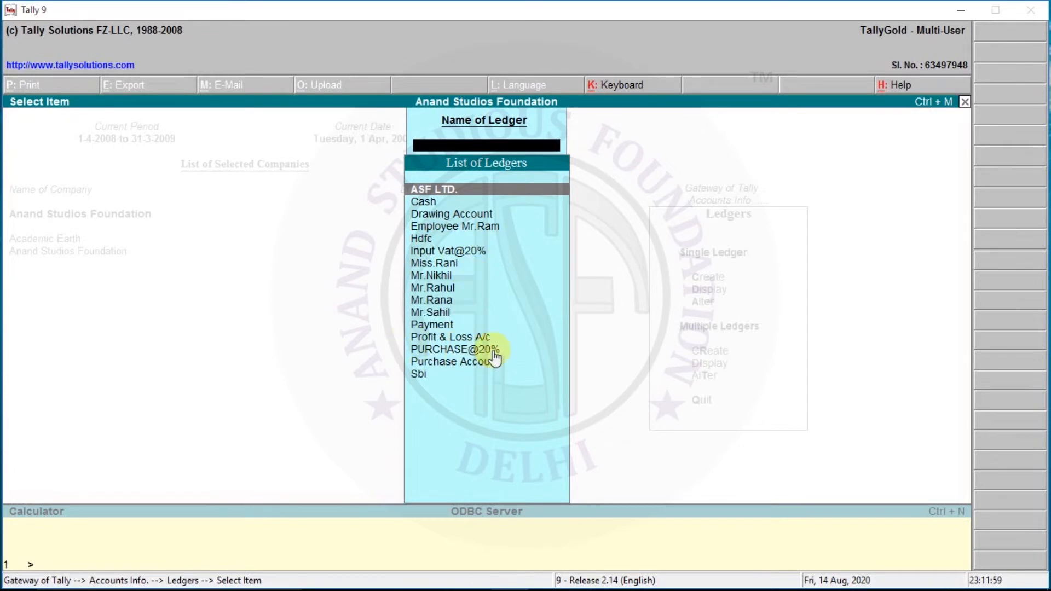
Close the list of ledgers and return to the Gateway of Tally
key("Escape")
key("Escape")
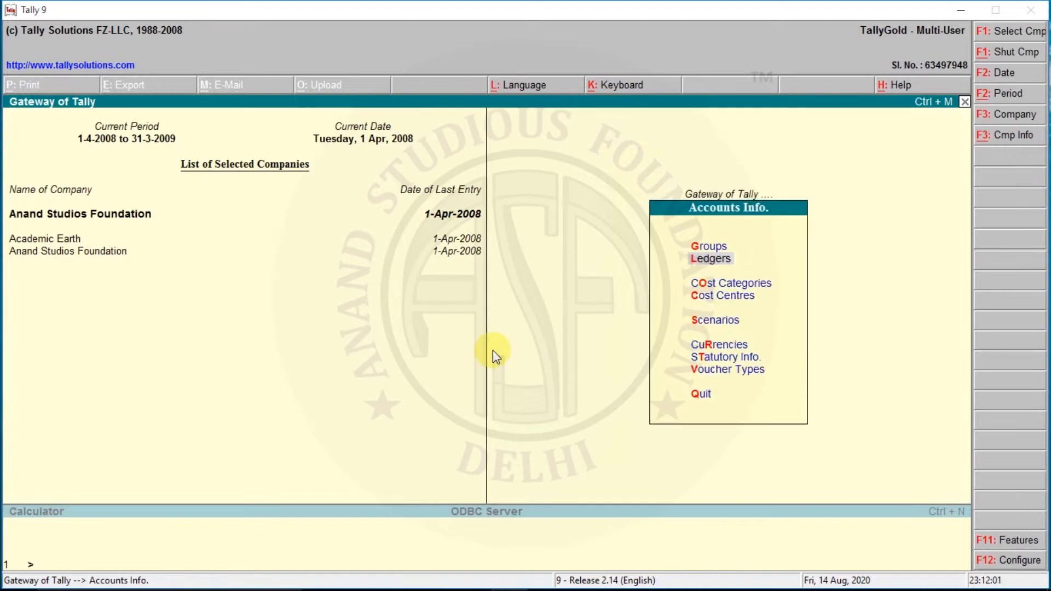
key("Escape")
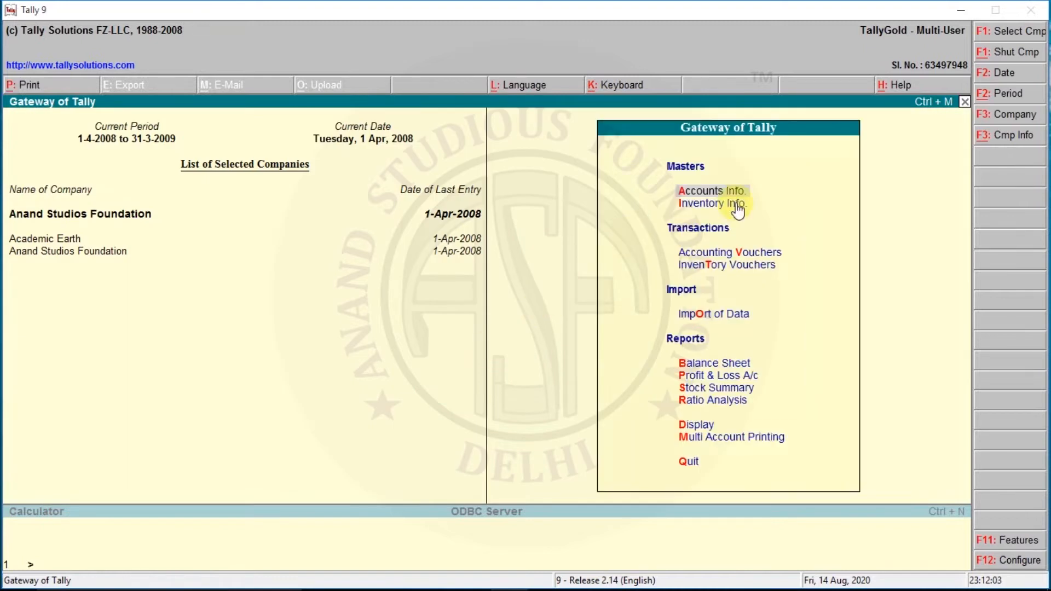
Try to create a single stock item named Mouse in the inventory masters
key("Down")
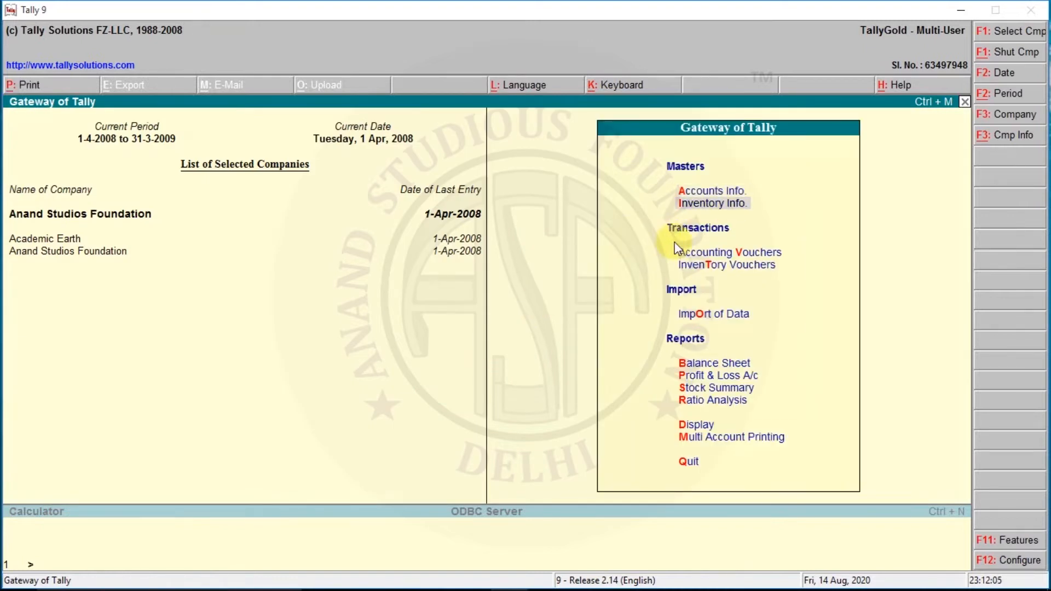
key("Return")
key("Down")
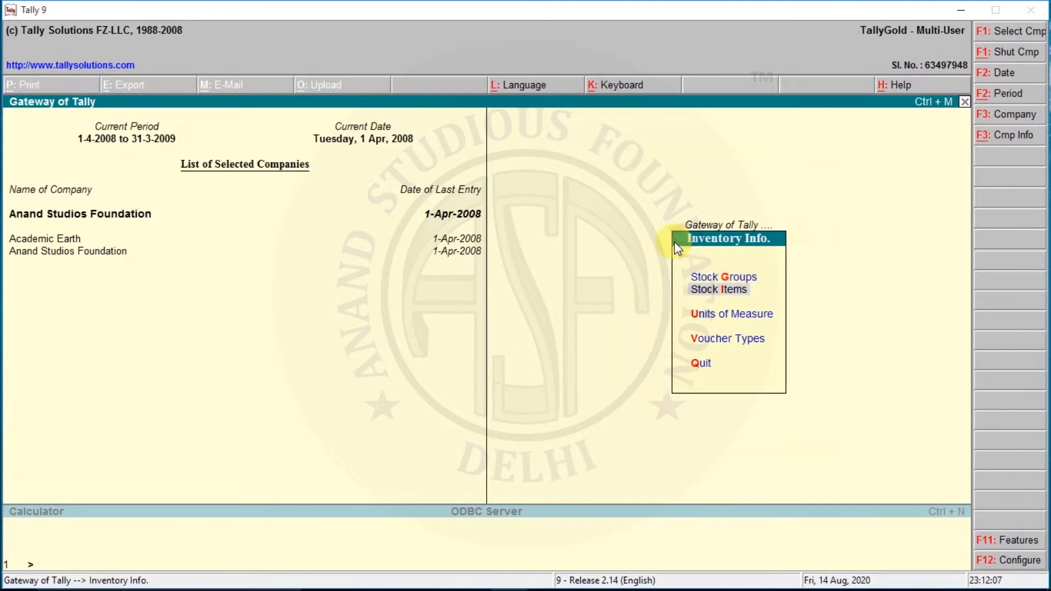
key("Return")
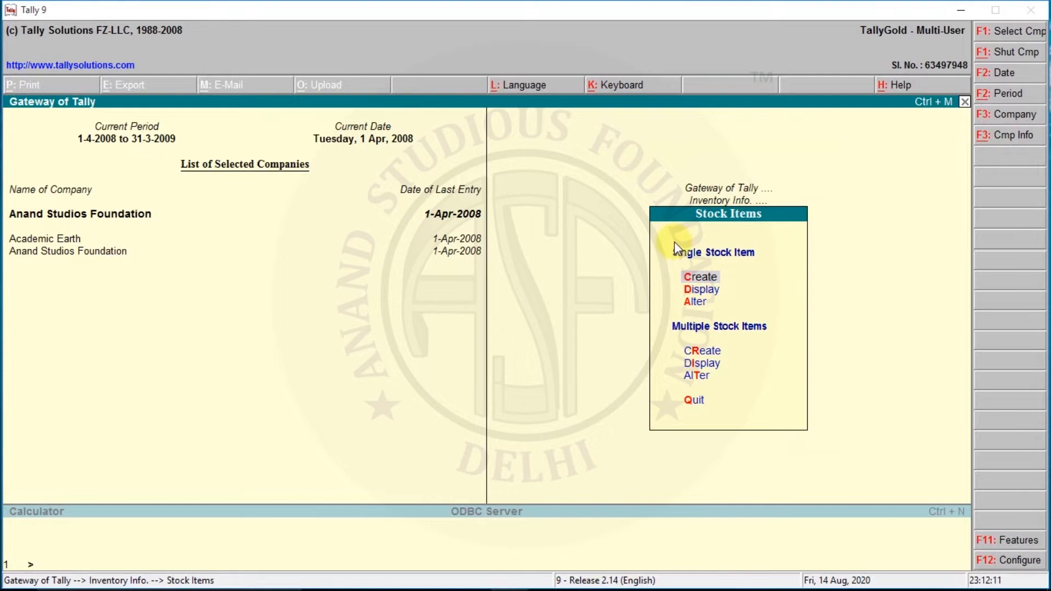
key("Return")
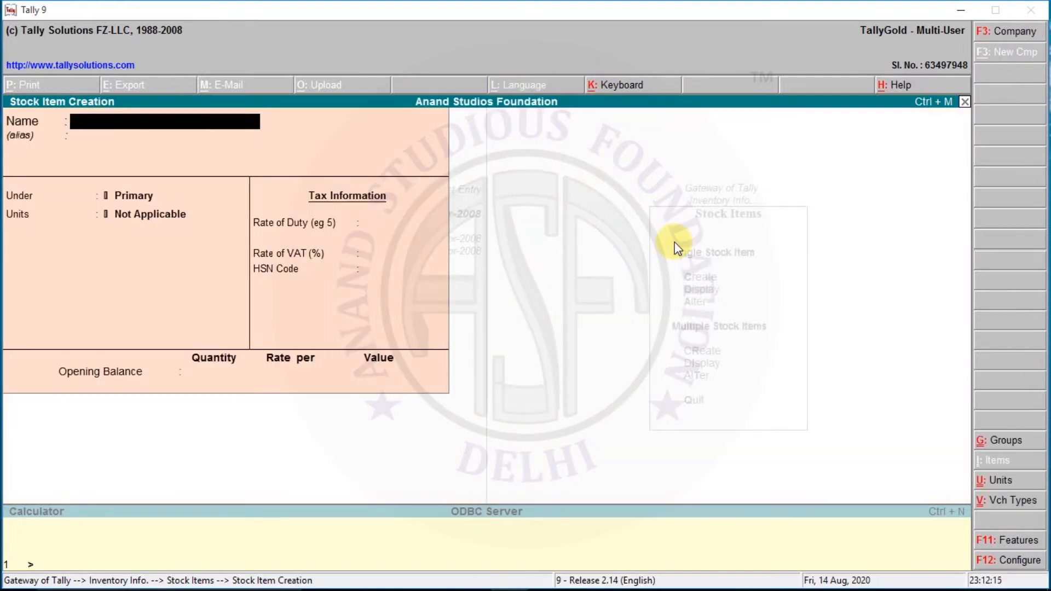
type("Moud")
type("se")
key("Return")
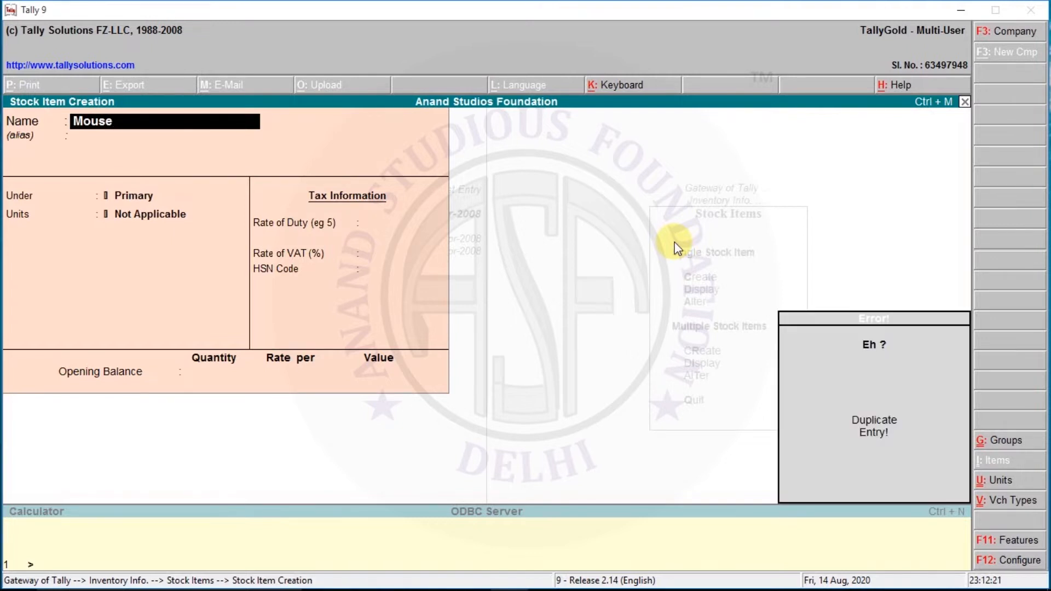
key("Escape")
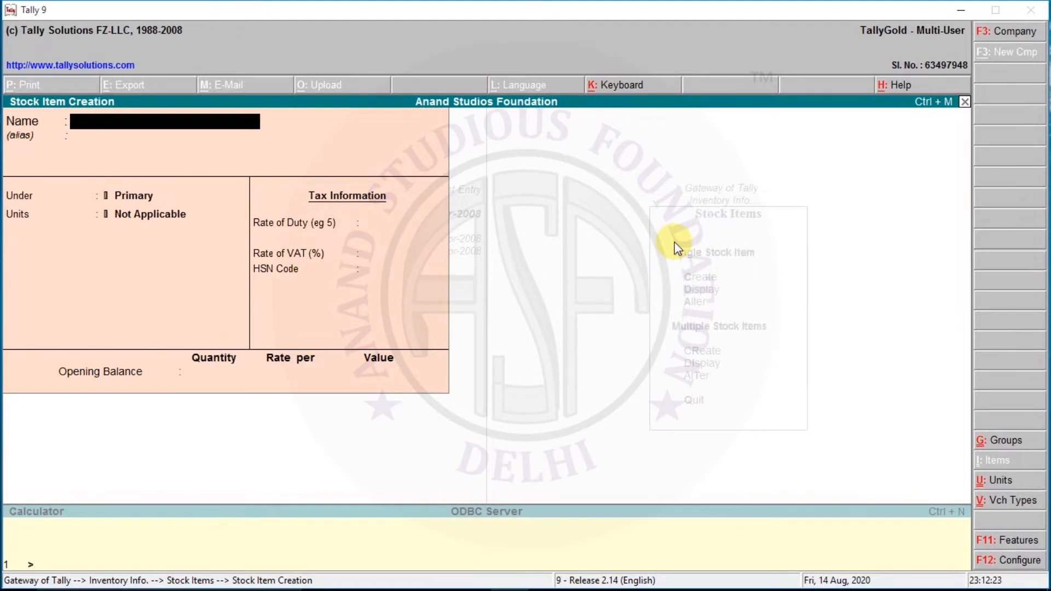
type("Keyboard")
key("Return")
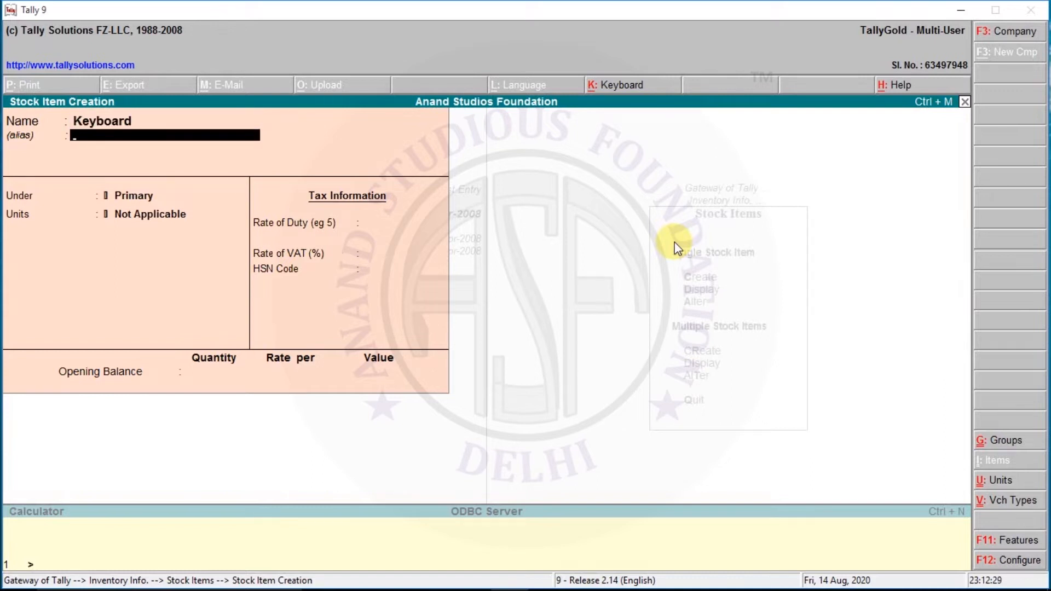
key("Return")
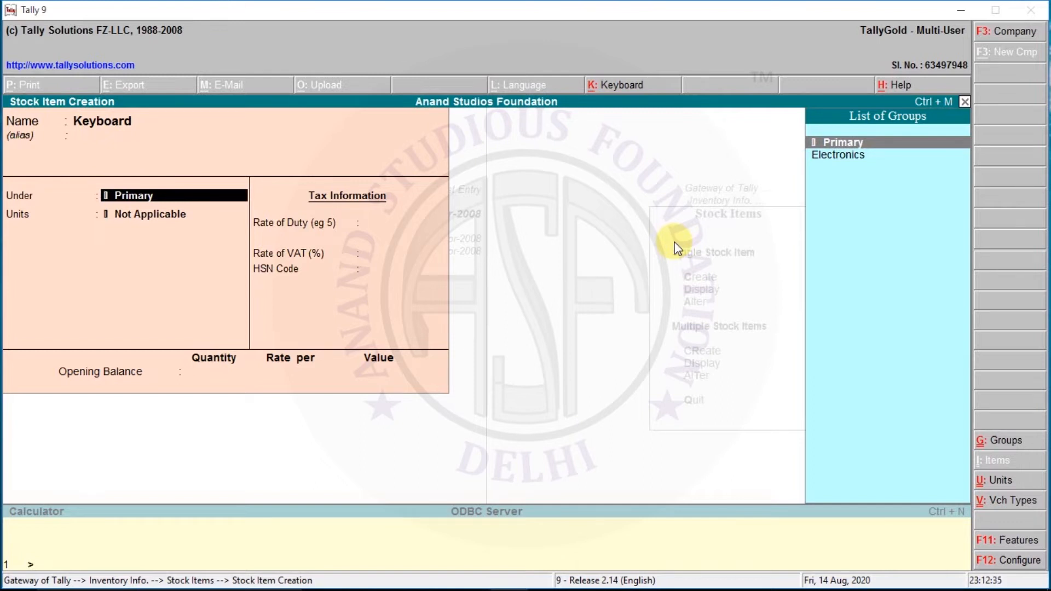
key("alt+c")
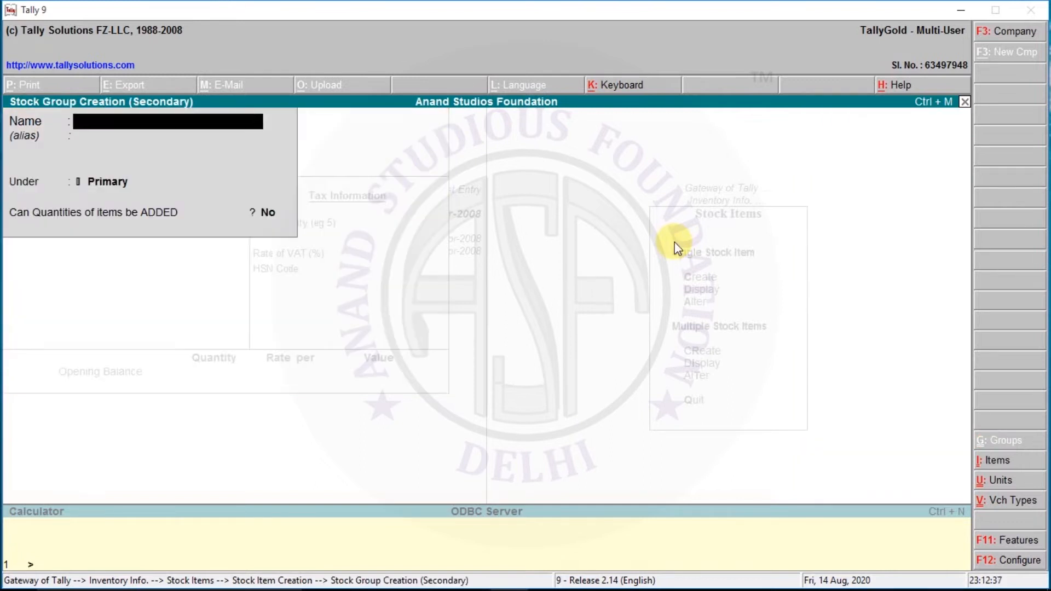
key("Escape")
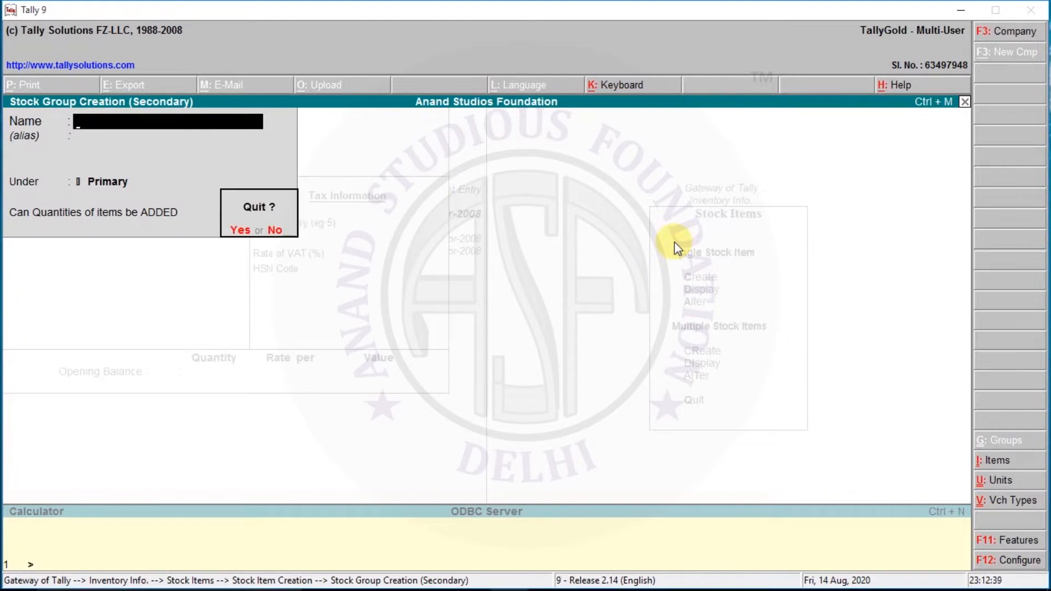
key("y")
key("Escape")
key("Escape")
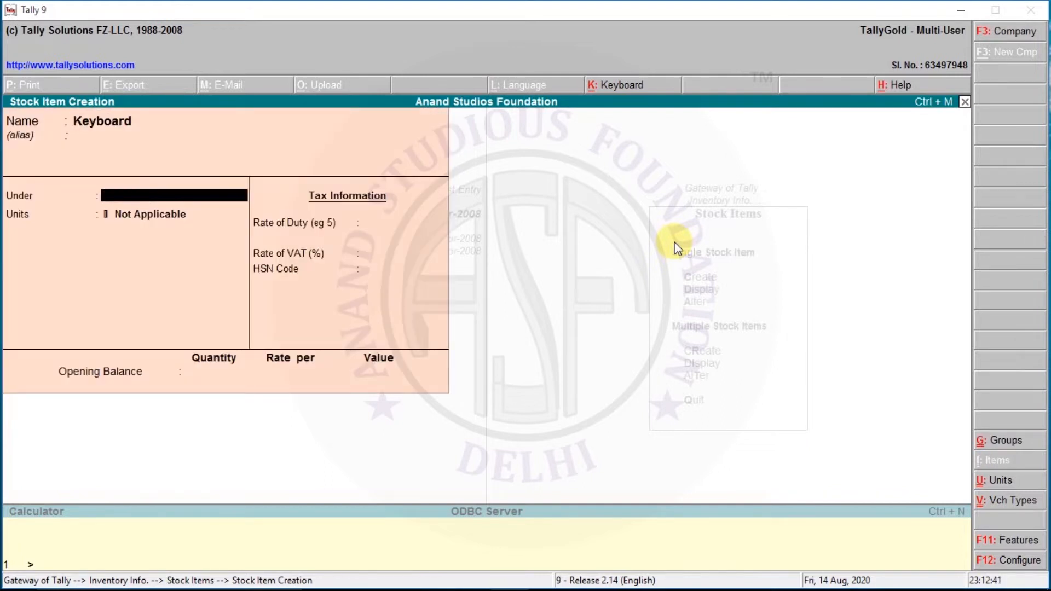
key("y")
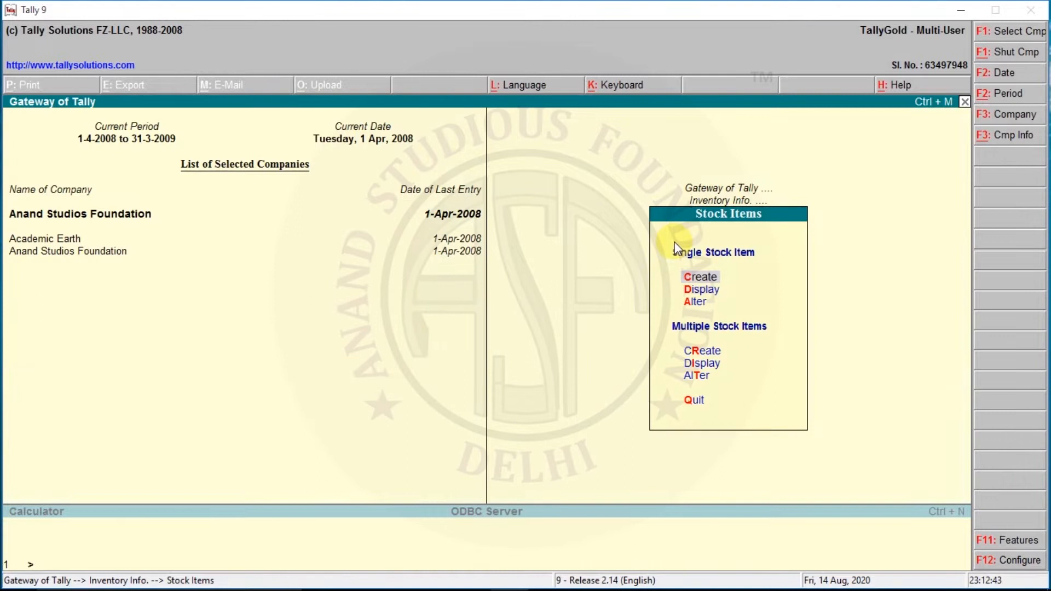
Check the existing stock items in the single stock item alteration list and return to the Gateway of Tally
key("Down")
key("Down")
key("Return")
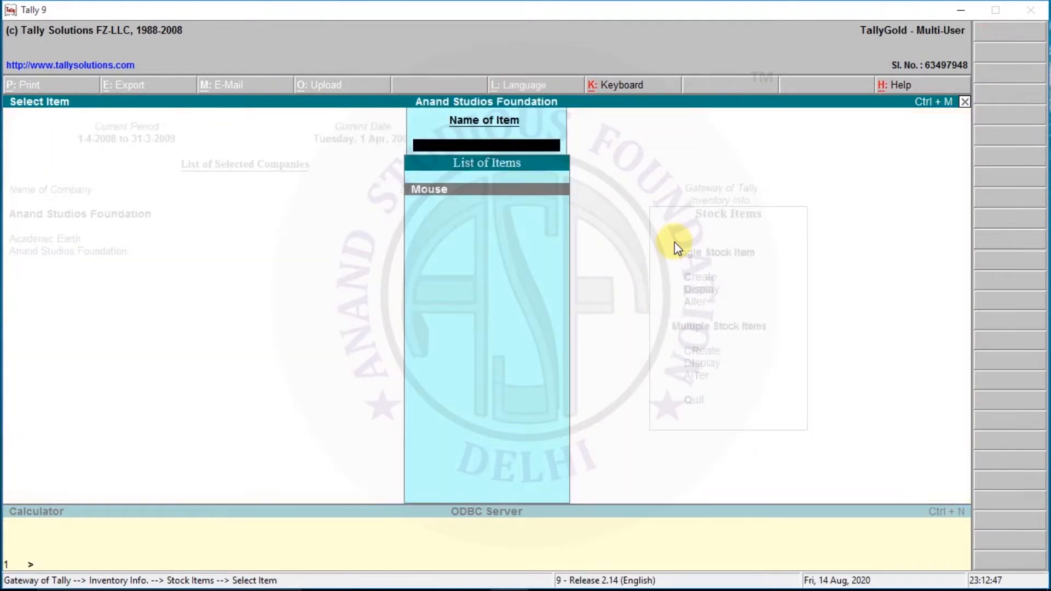
key("Escape")
key("Escape")
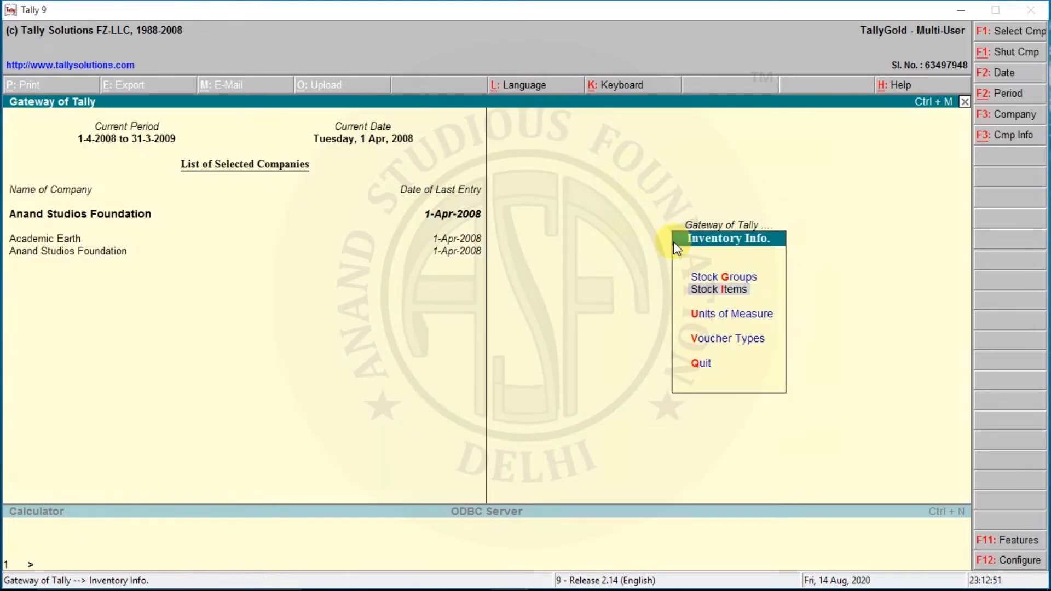
key("Escape")
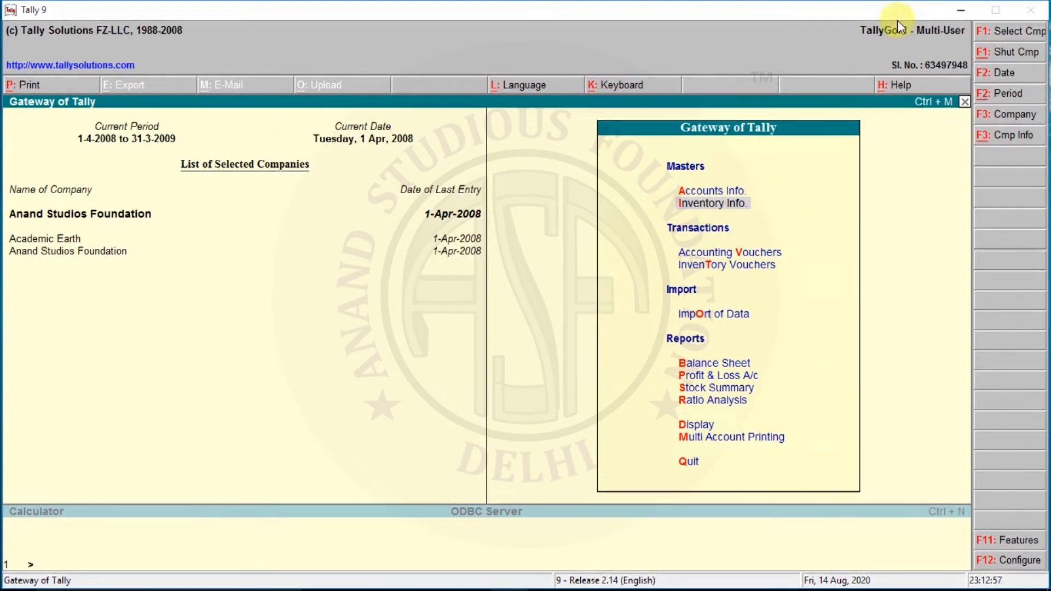
Switch to the input vat document in Word, recheck the ASF Ltd. purchase details, and switch back to Tally 9
left_click(960, 10)
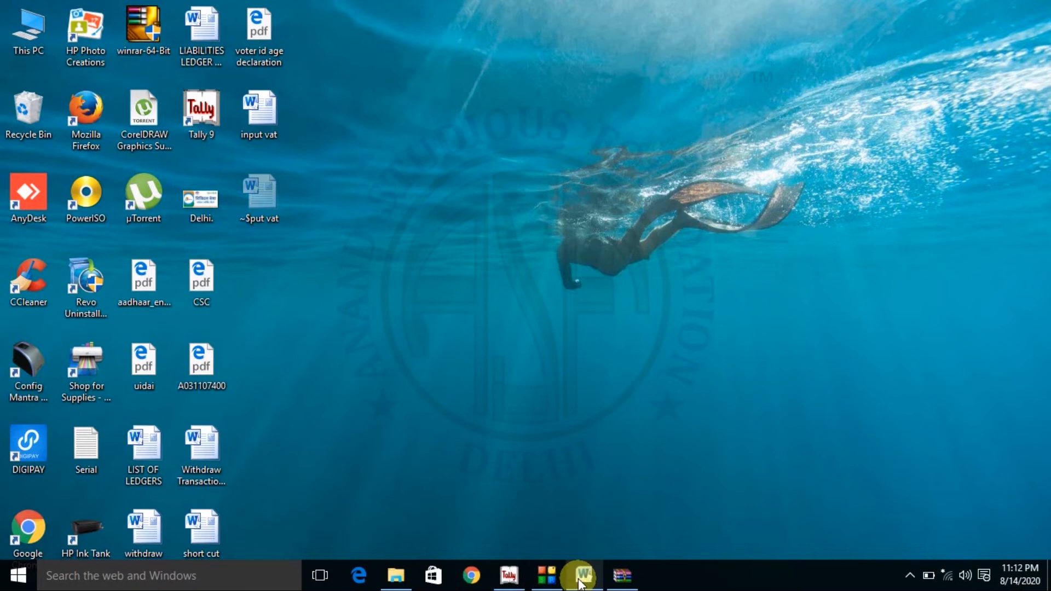
left_click(582, 579)
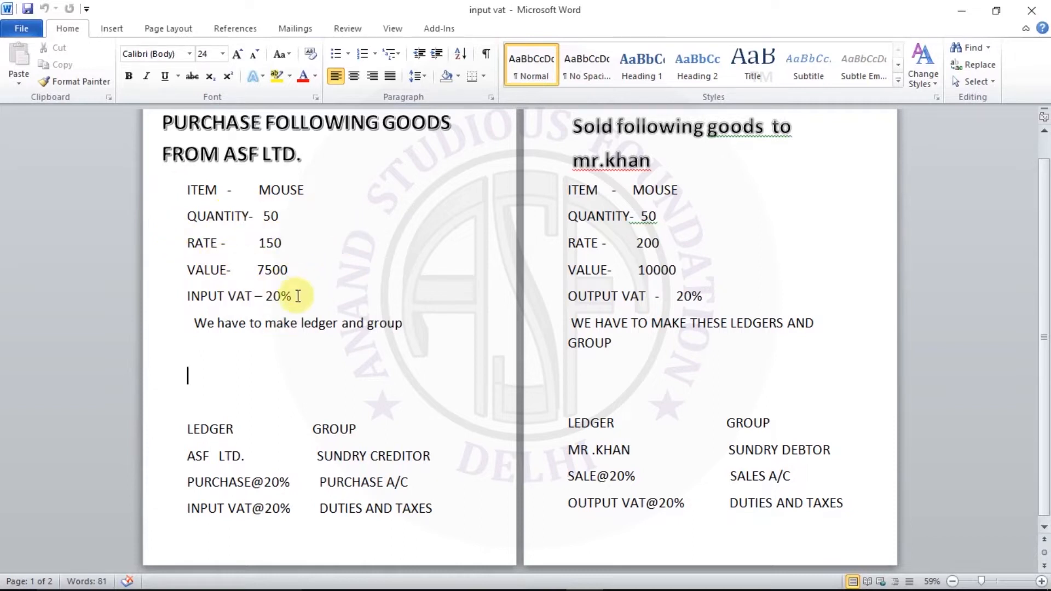
left_click(959, 13)
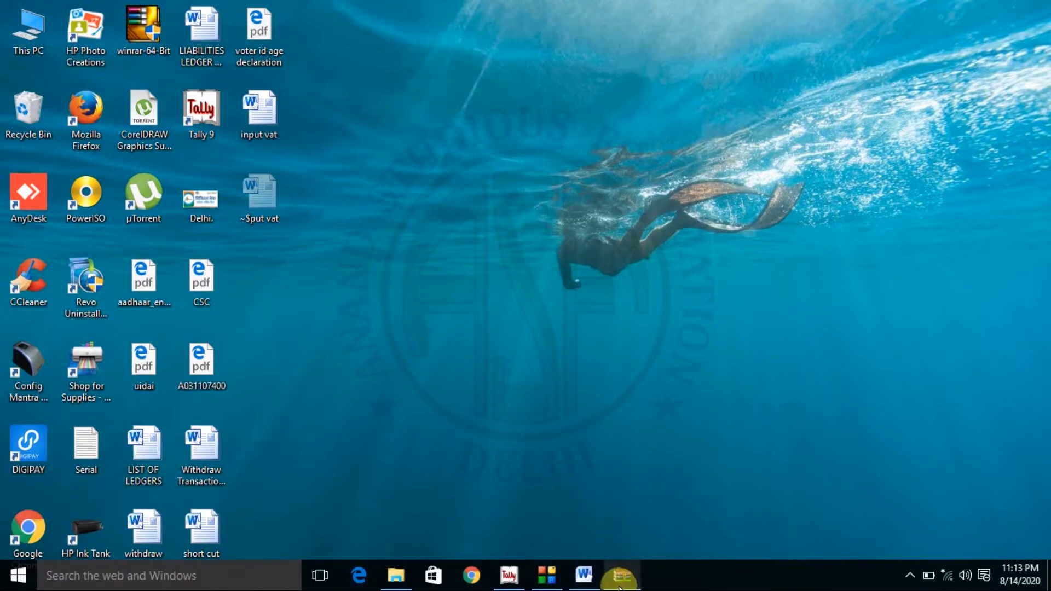
left_click(509, 575)
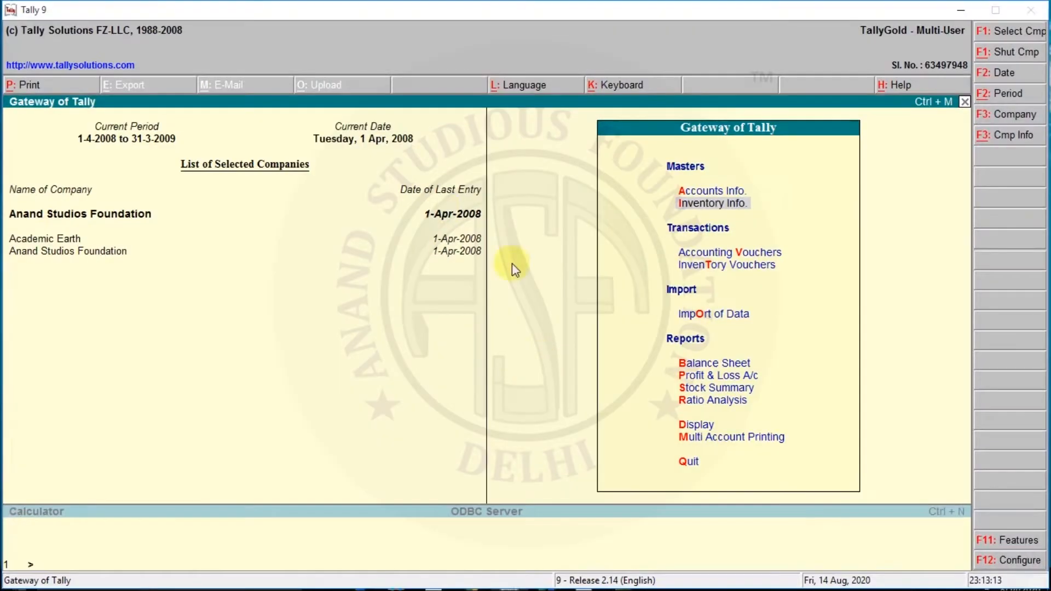
Open the Inventory Features of Anand Studios Foundation and keep the general and the storage and classification settings as they are
left_click(1019, 537)
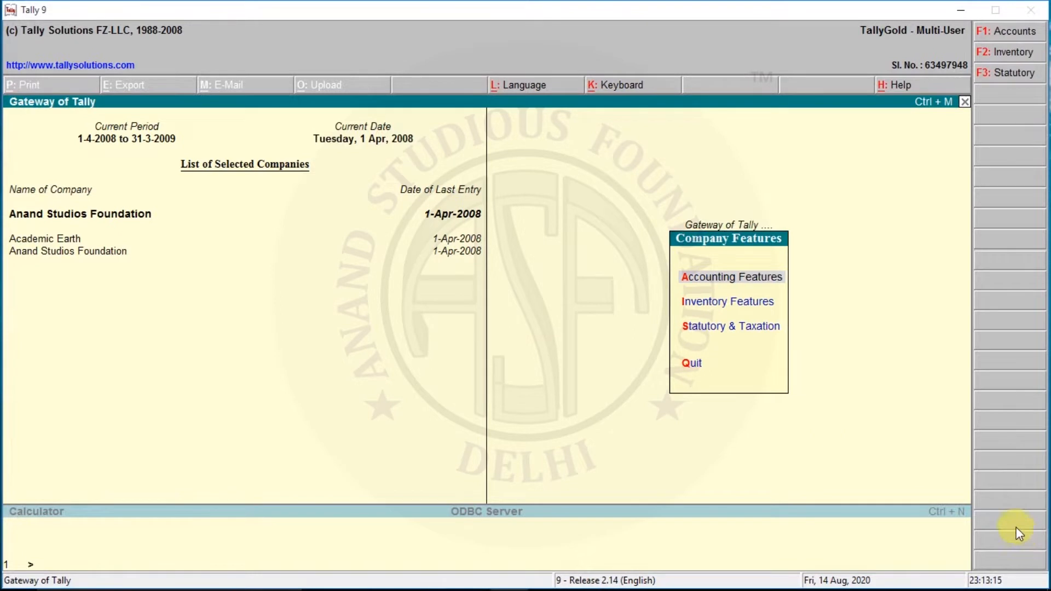
key("i")
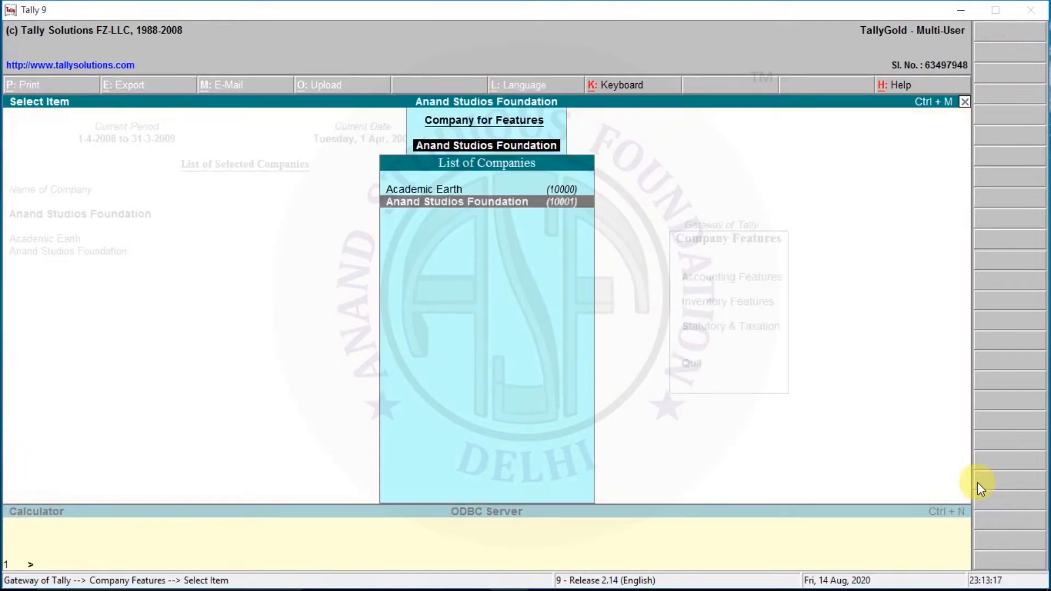
key("Return")
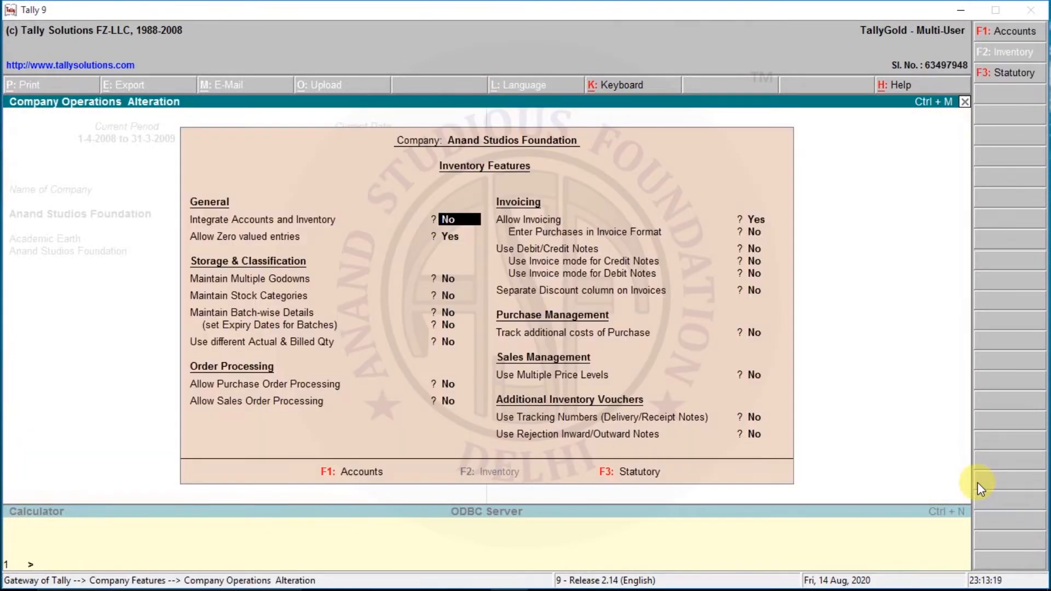
key("Return")
key("Return")
key("Return")
key("Return")
key("Return")
key("Return")
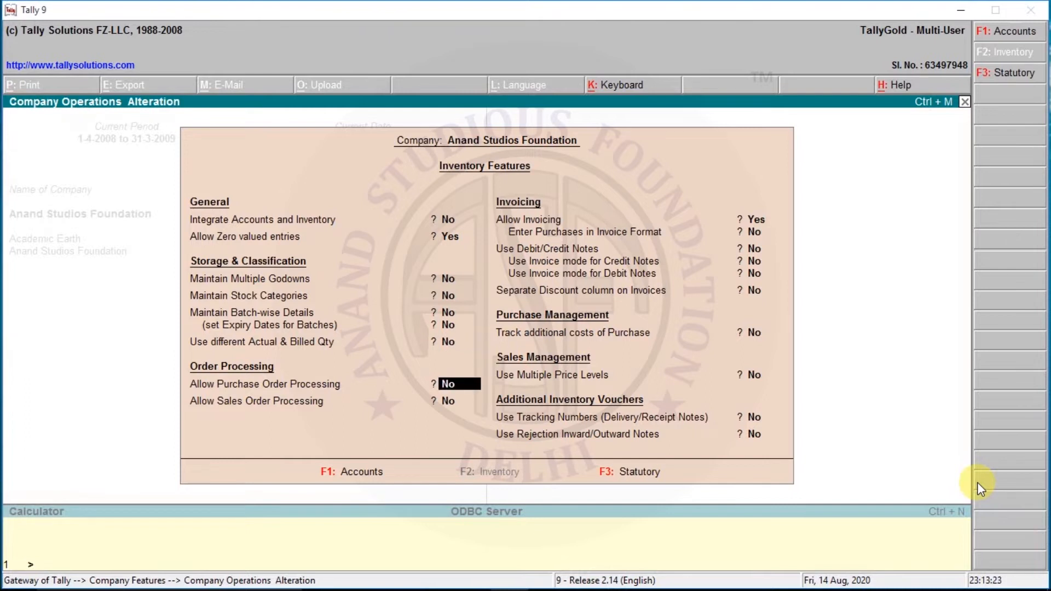
Set Allow Purchase Order Processing to Yes, accept the remaining inventory features, and return to the Gateway of Tally
type("ye")
key("Return")
key("Return")
key("Return")
key("Return")
key("Return")
key("Return")
key("Return")
key("Return")
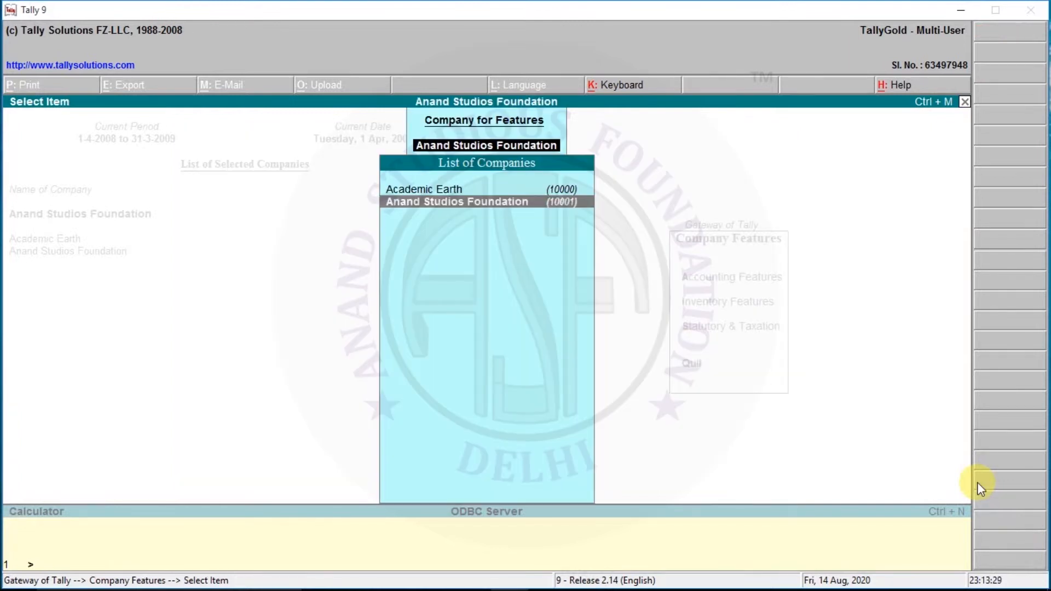
key("Escape")
key("Escape")
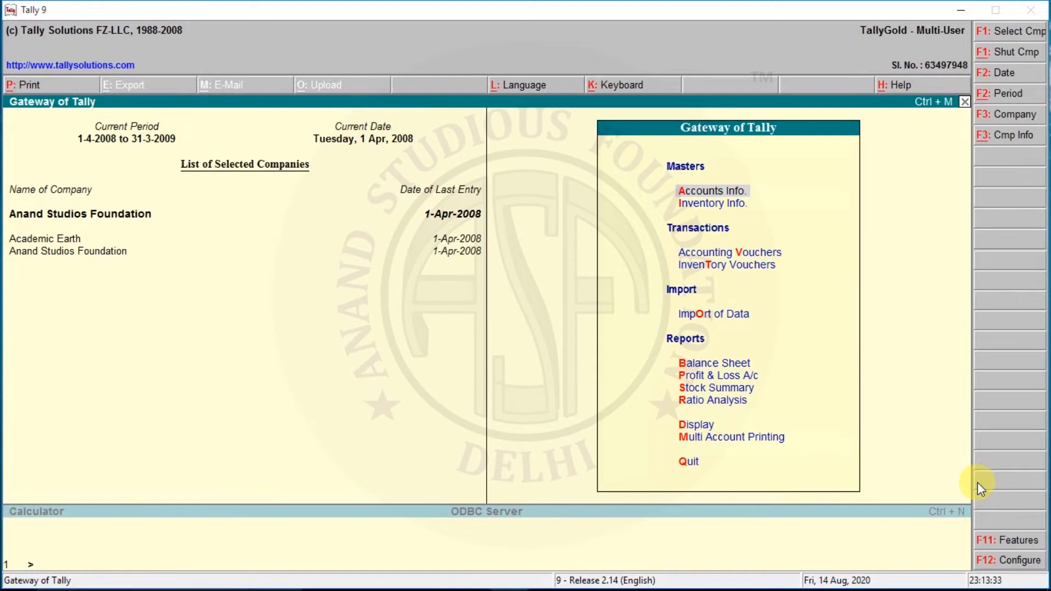
Start a new Purchase Order as an inventory voucher
key("Down")
key("Down")
key("Down")
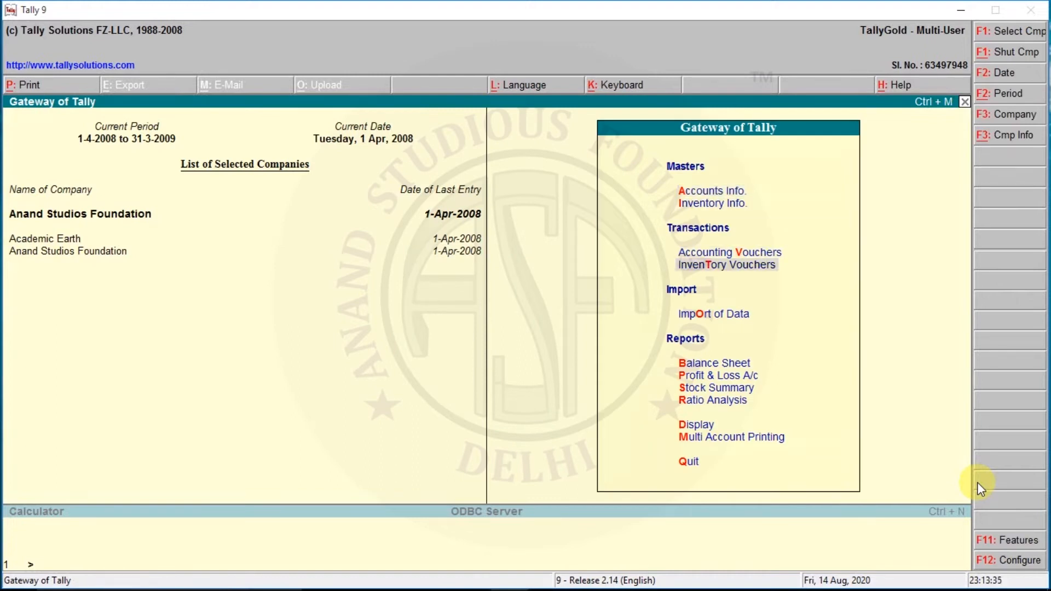
key("Return")
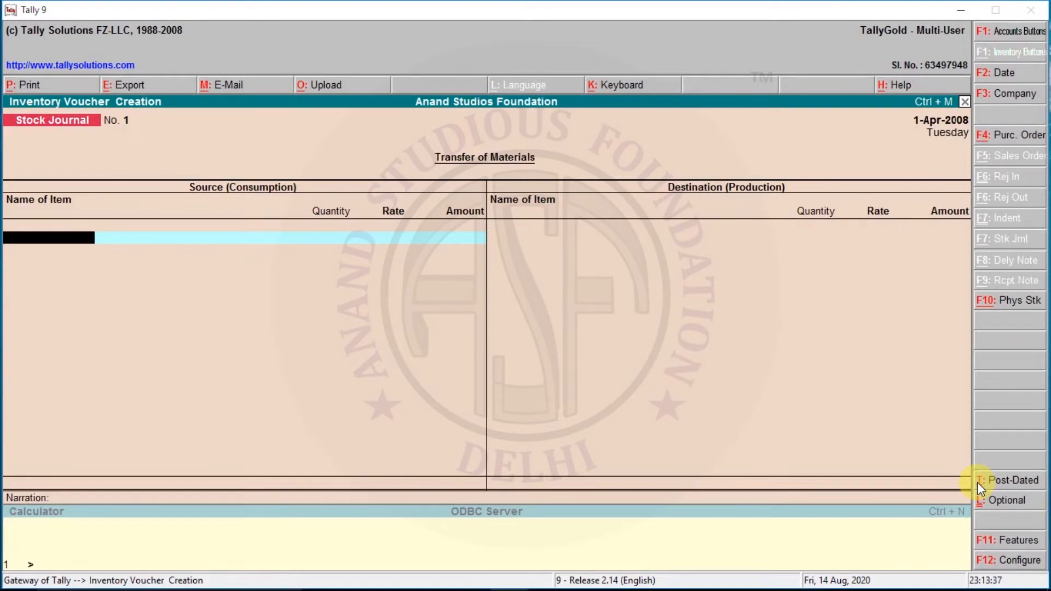
left_click(999, 131)
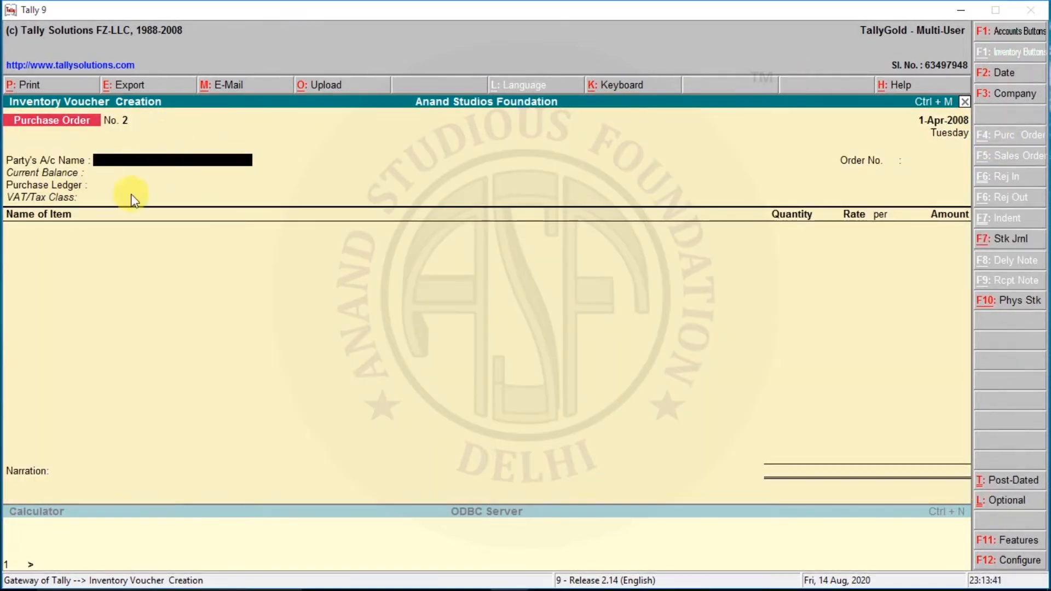
Set ASF LTD. as the purchase order's party account and accept its supplier details, leaving the order and receipt details blank
type("As")
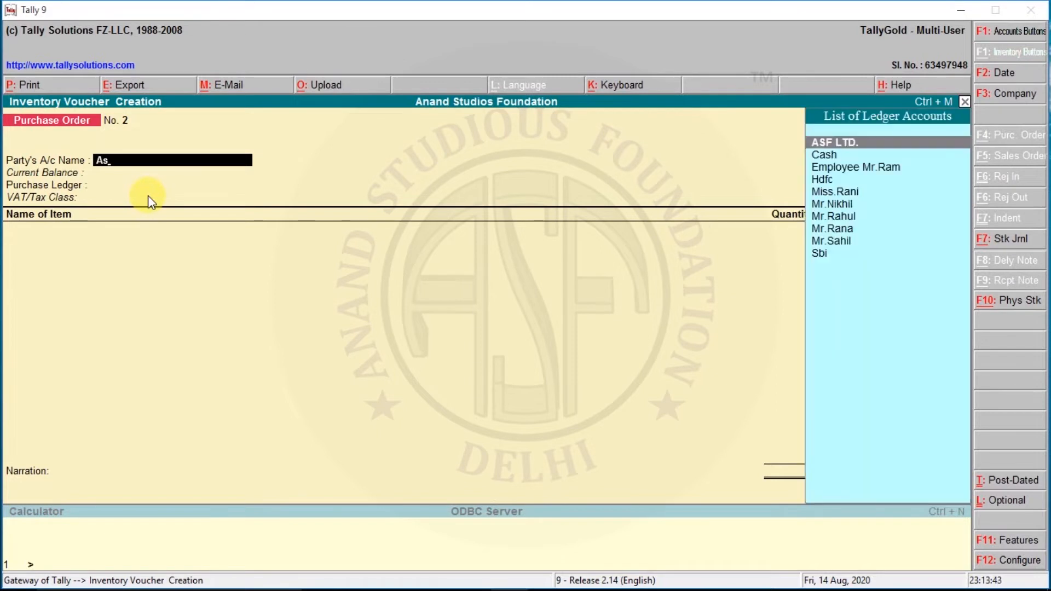
key("Return")
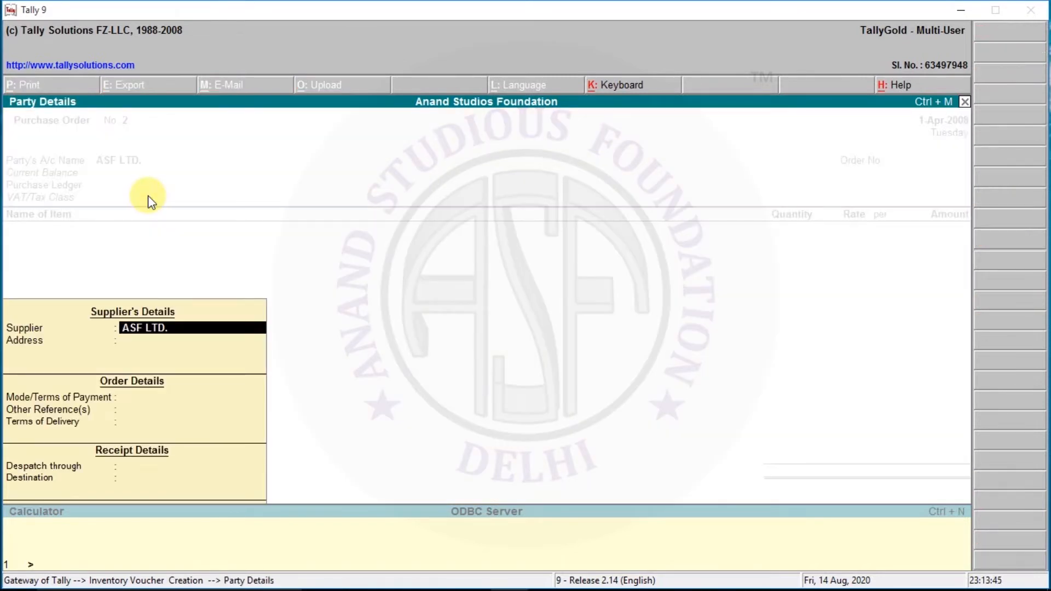
key("Return")
key("Return")
key("Return")
key("Return")
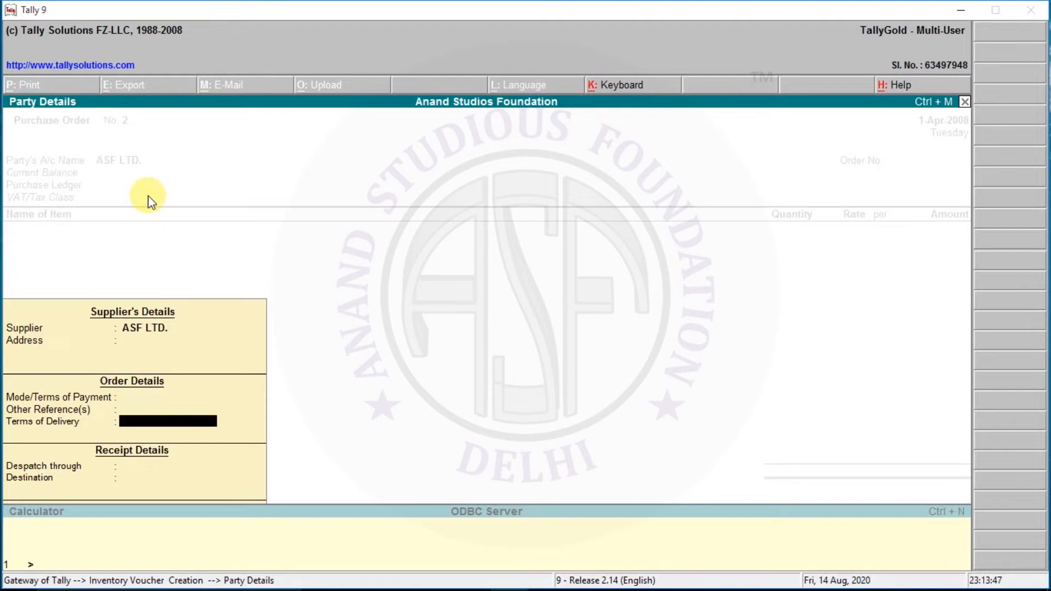
key("Return")
key("Return")
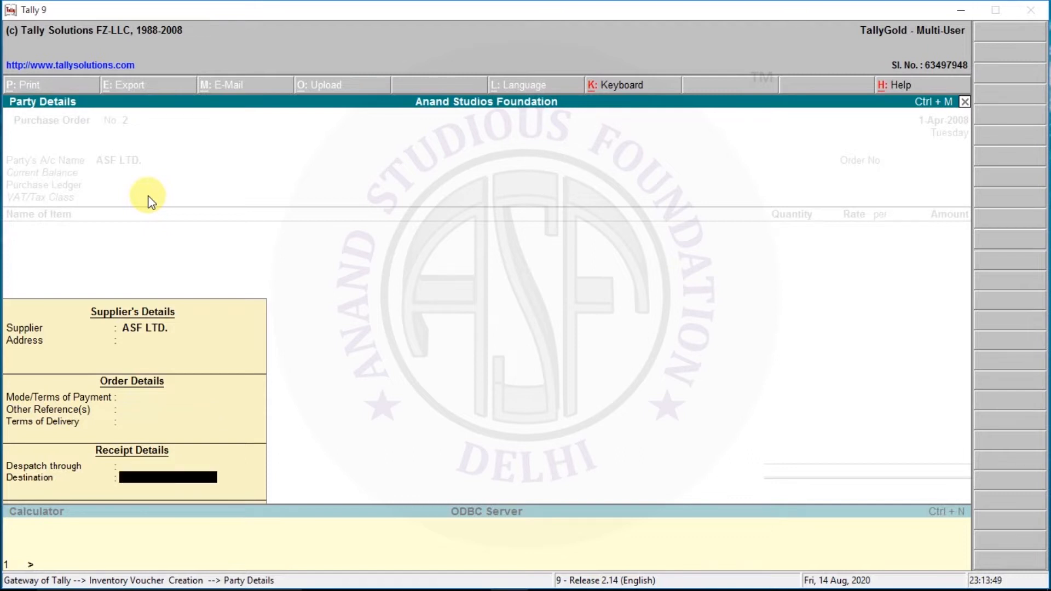
key("Return")
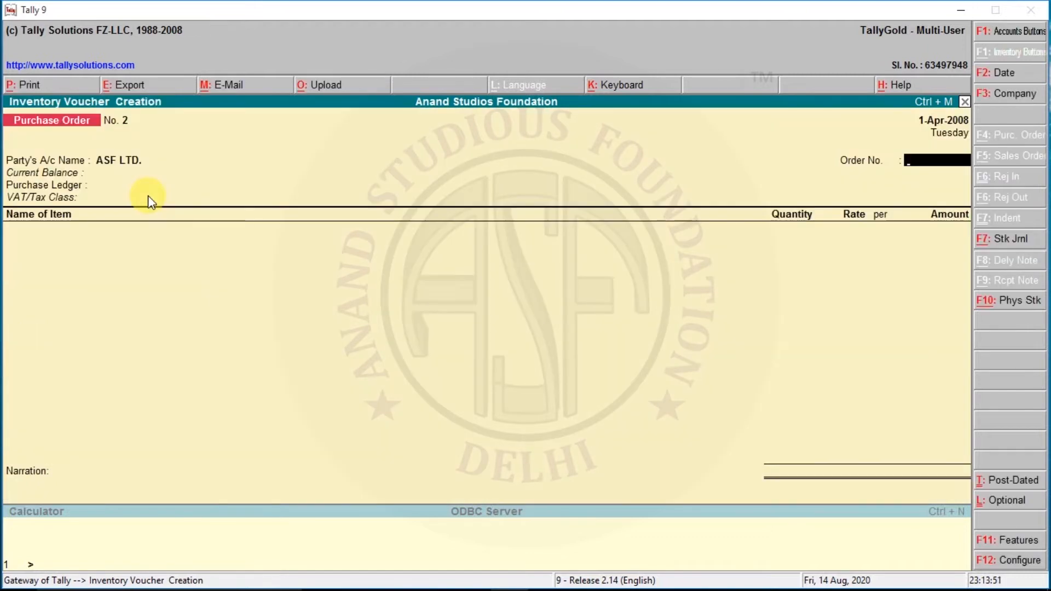
Enter the purchase order's order number and choose PURCHASE@20% as the purchase ledger
type("24096")
key("Return")
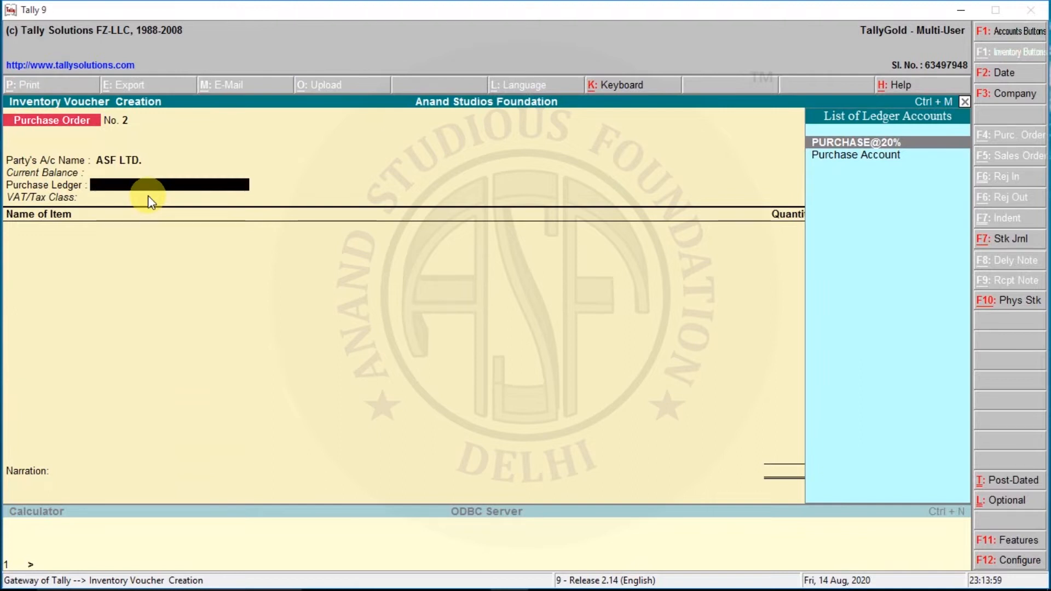
key("Down")
key("Up")
key("Return")
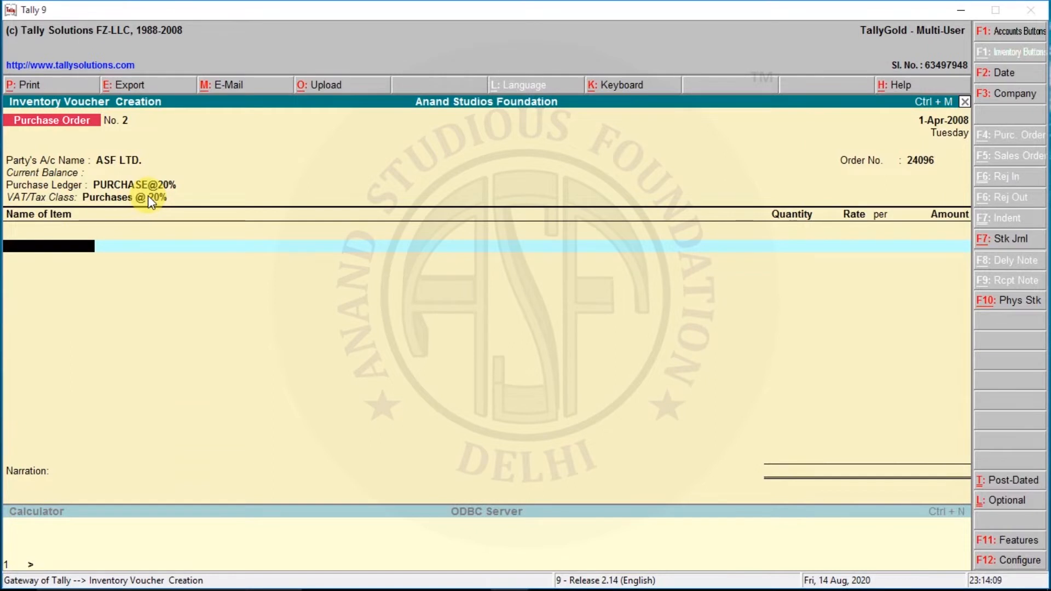
Add the Mouse item to the purchase order, due on 1-Apr-2008, with 50 pieces at a rate of 150.00 per piece
type("Mo")
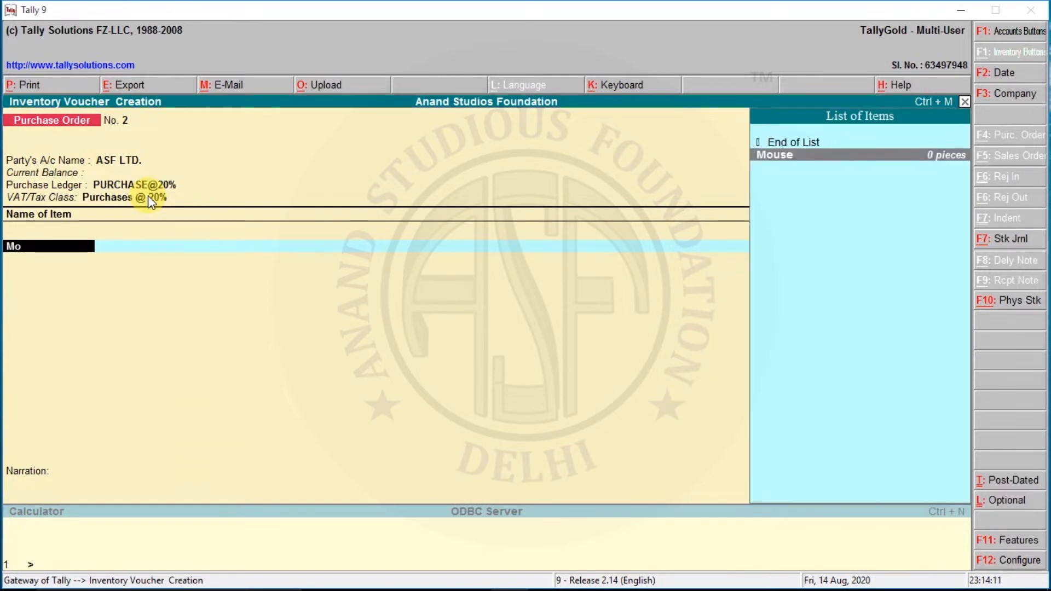
key("Return")
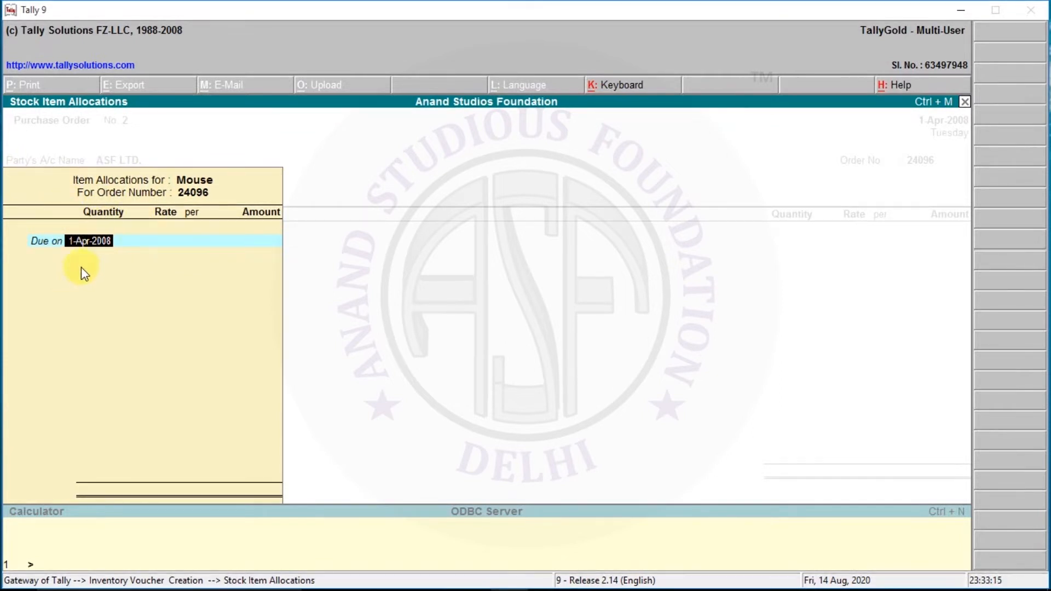
key("Return")
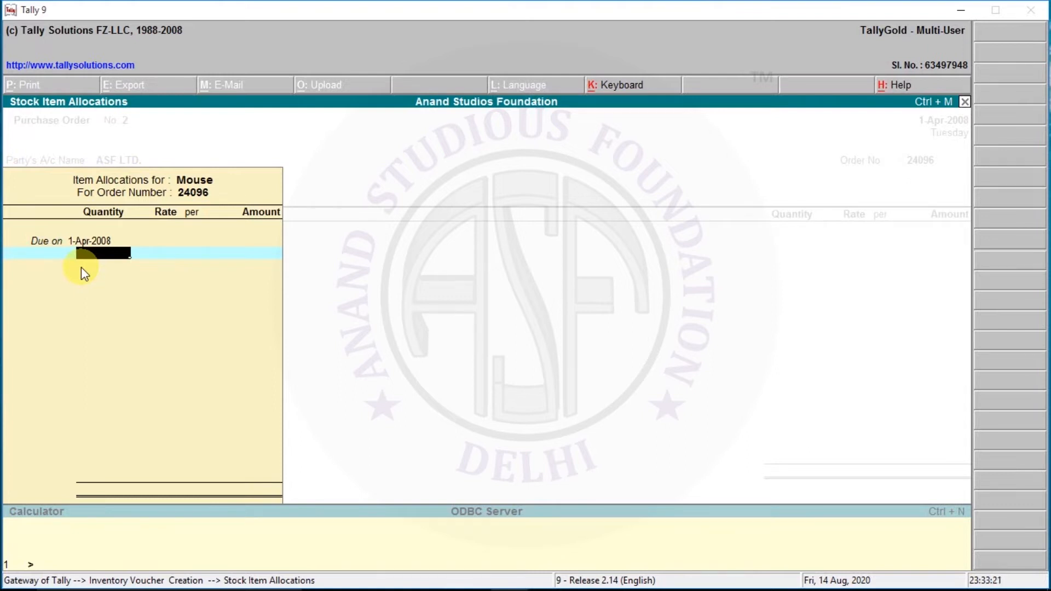
type("50")
key("Return")
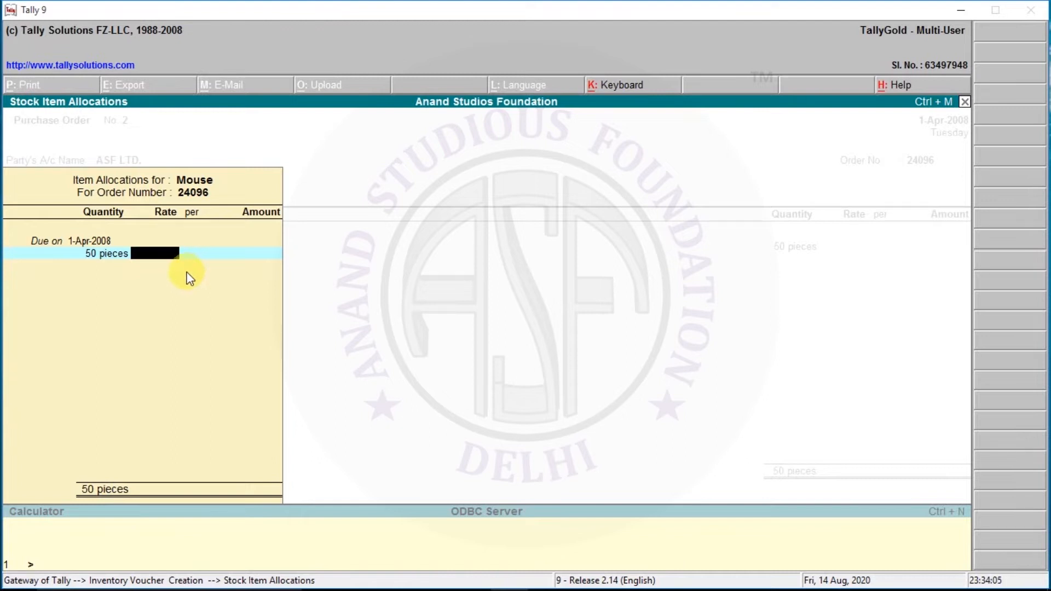
type("150")
key("Return")
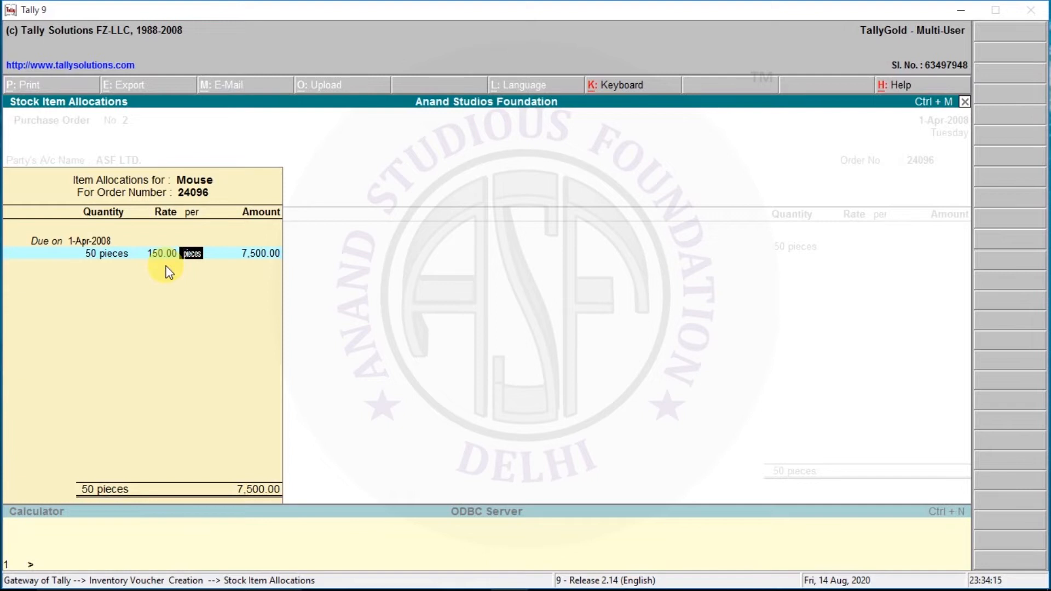
key("Return")
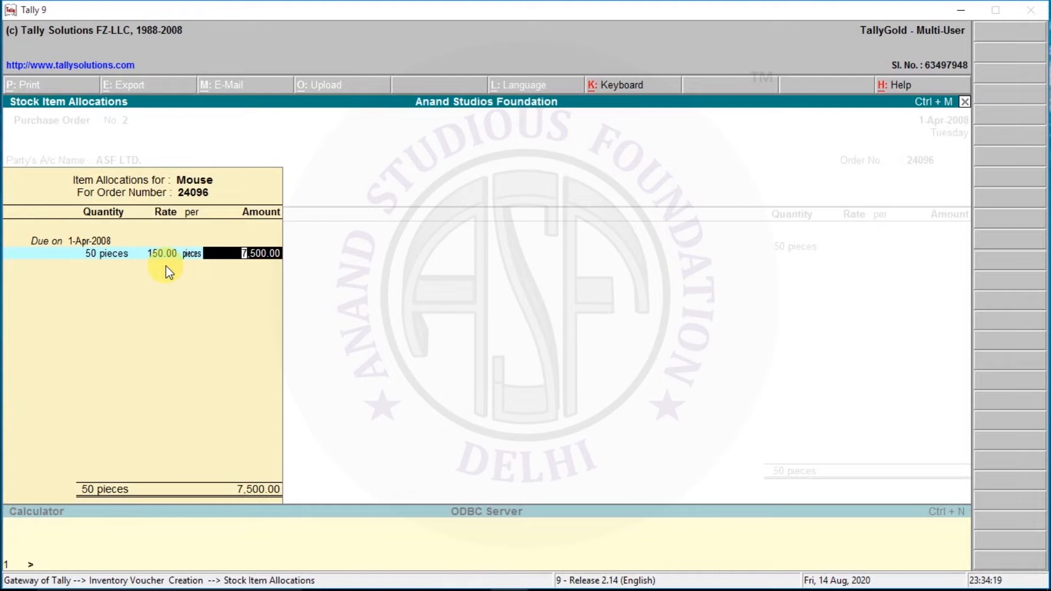
key("Return")
key("Return")
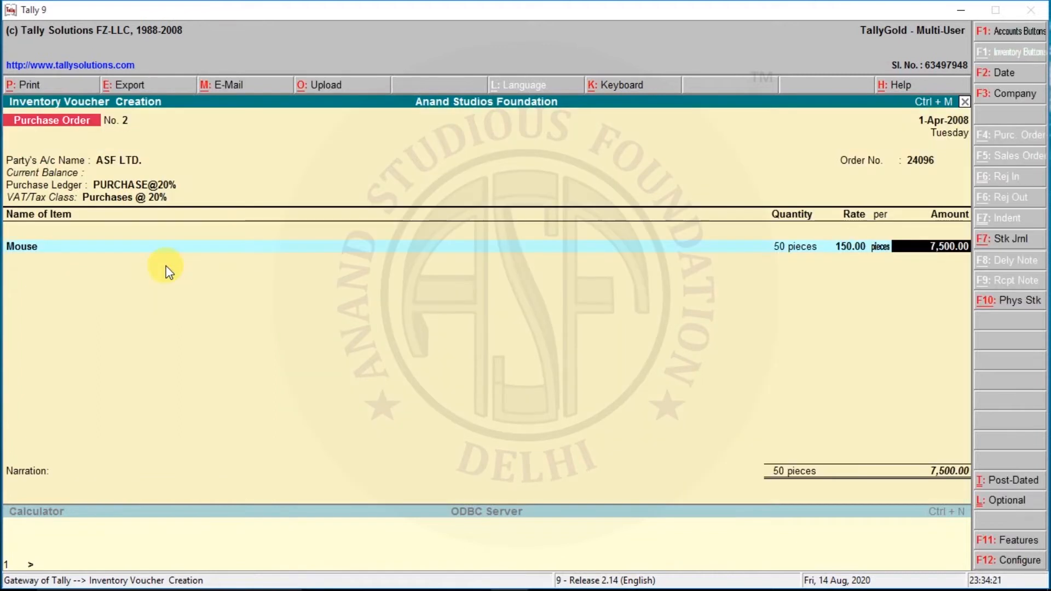
key("Return")
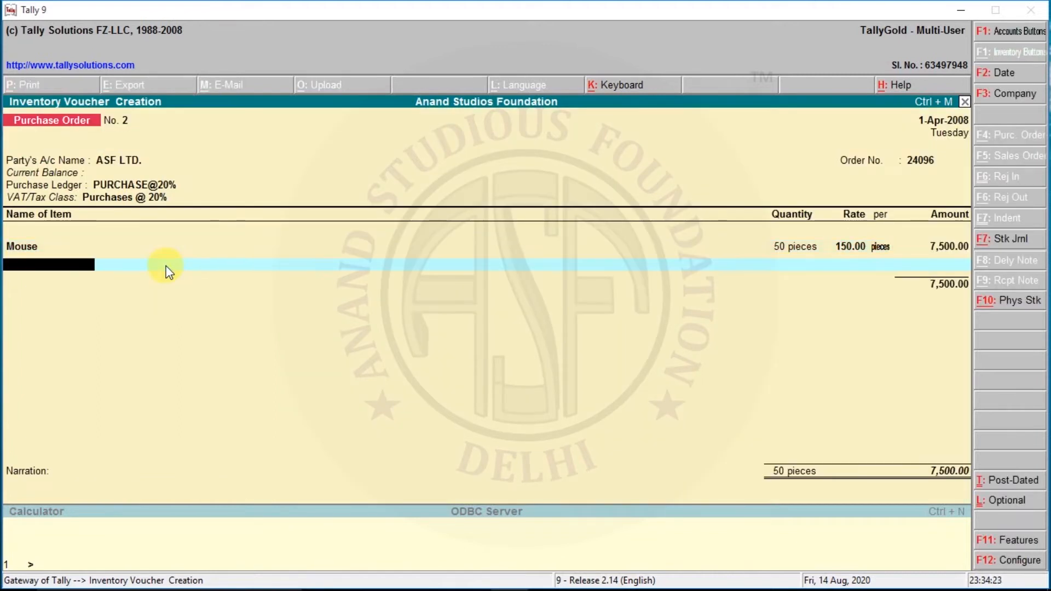
End the item list and add the Input Vat@20% ledger at a rate of 20%, leaving its amount blank
key("Return")
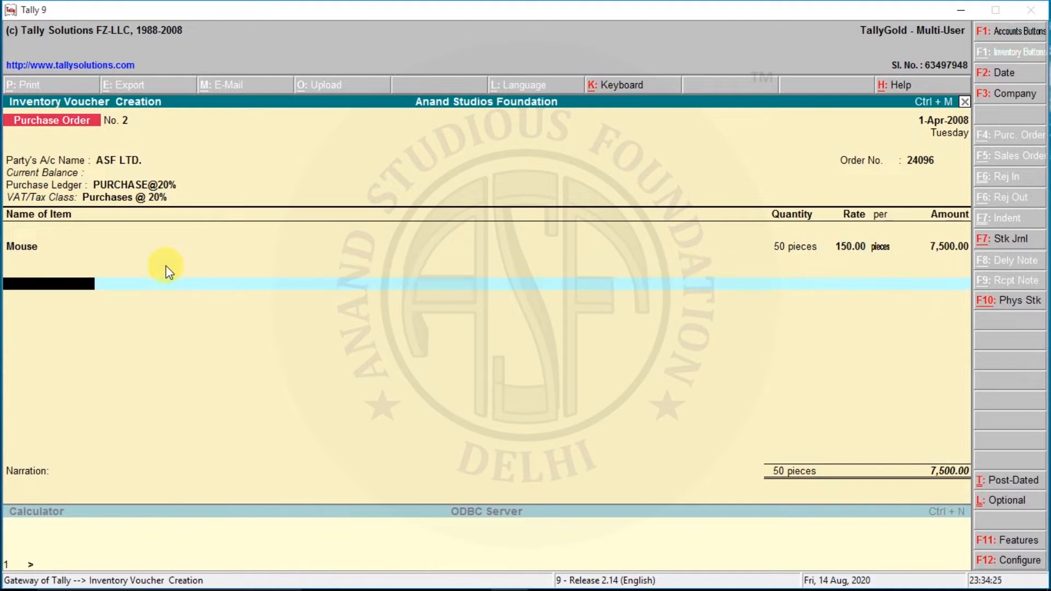
key("Return")
key("BackSpace")
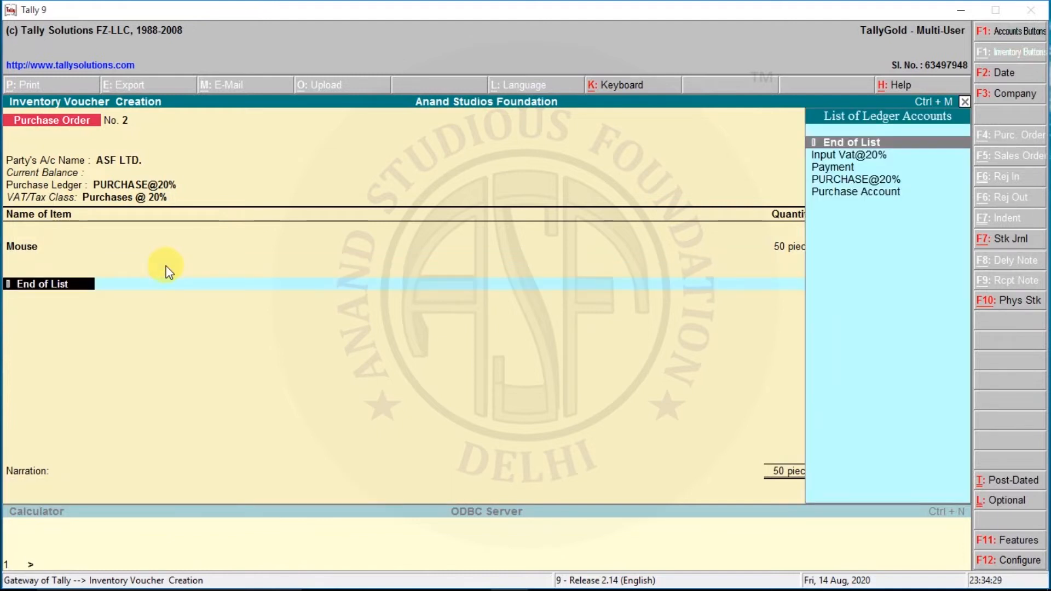
key("Down")
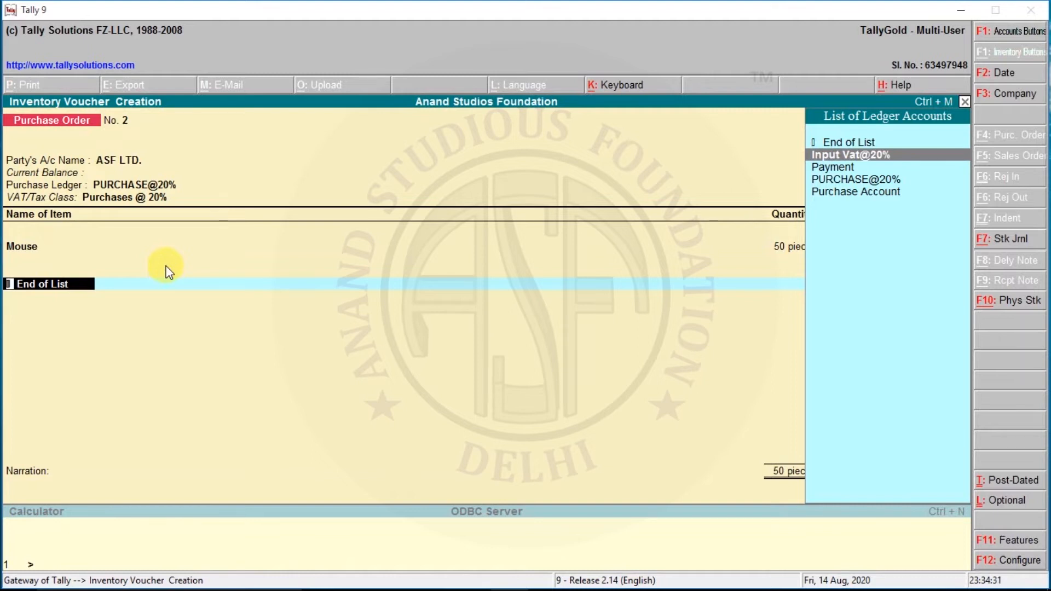
key("Return")
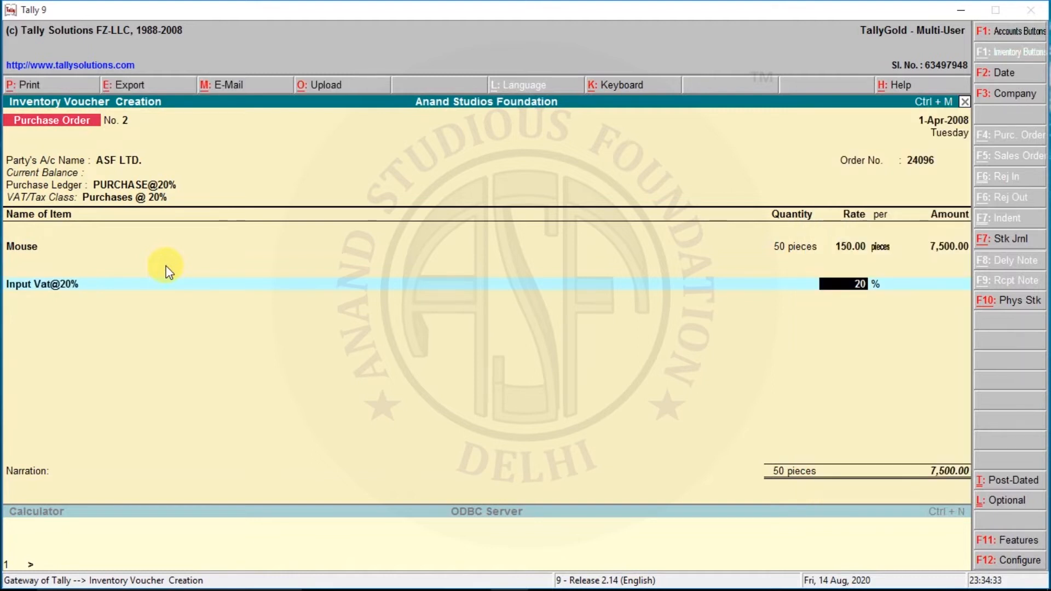
key("Return")
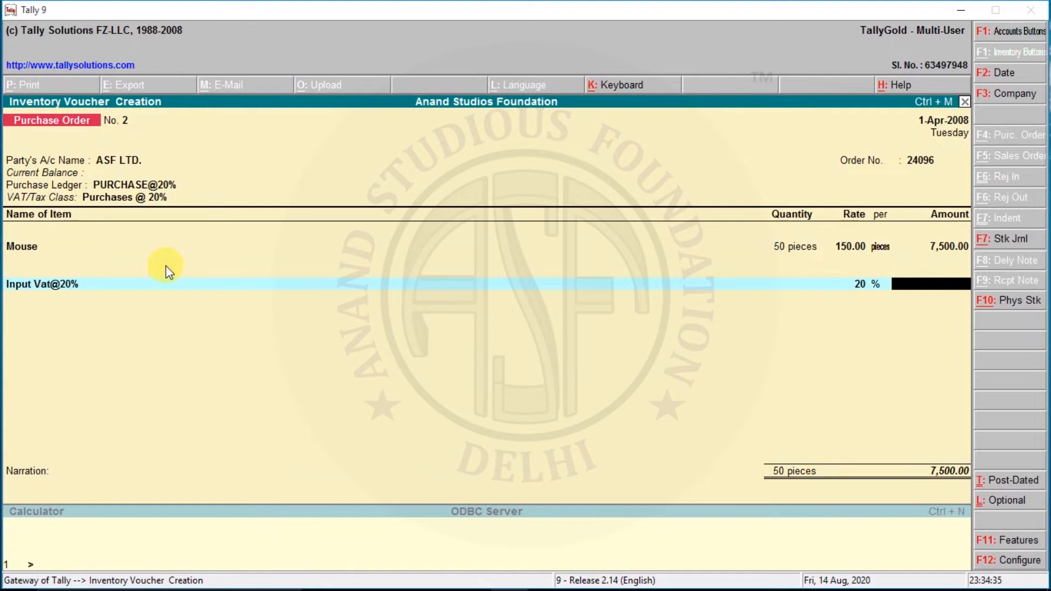
key("Return")
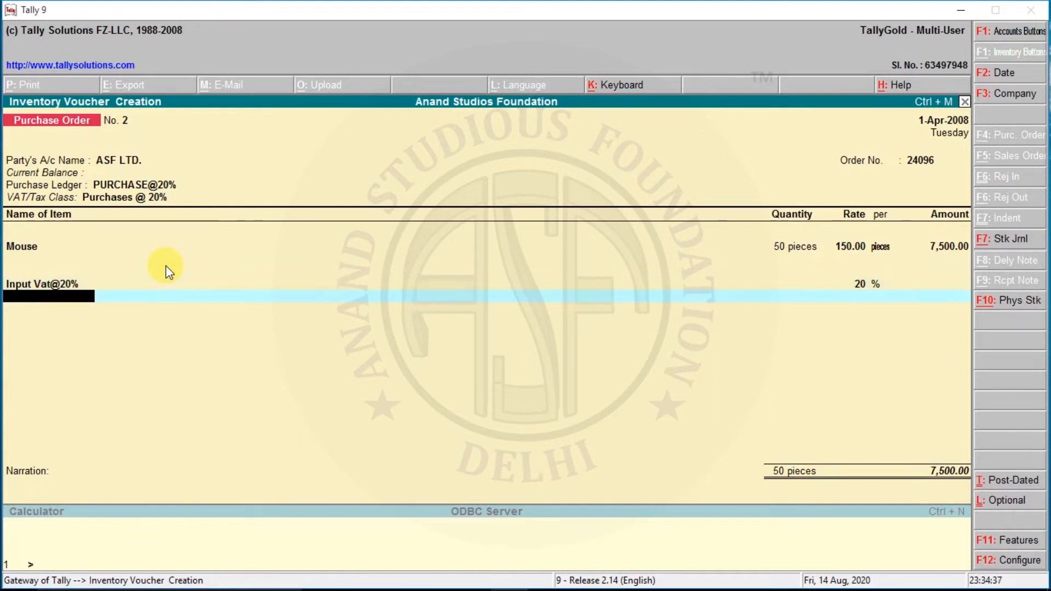
Recheck the purchase order's entries from the purchase ledger through the Mouse allocation to the Input Vat@20% amount
key("BackSpace")
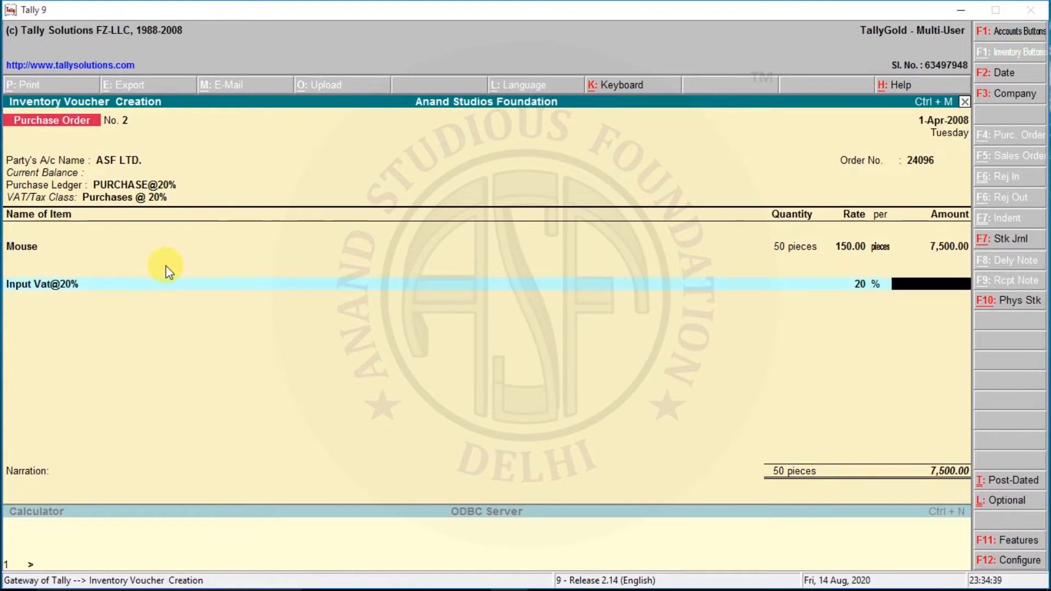
key("BackSpace")
key("BackSpace")
key("BackSpace")
key("BackSpace")
key("BackSpace")
key("BackSpace")
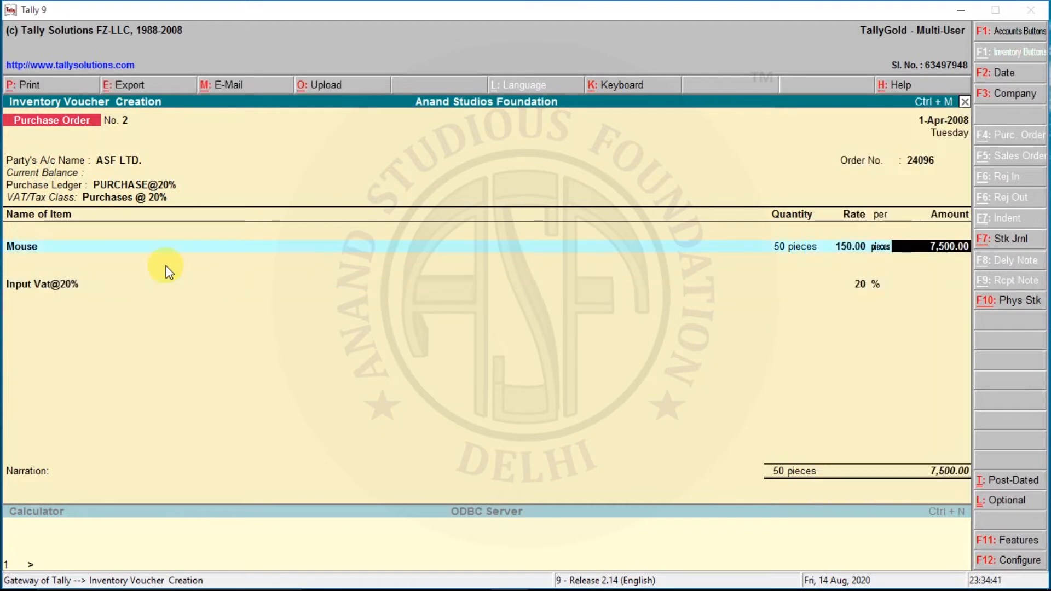
key("BackSpace")
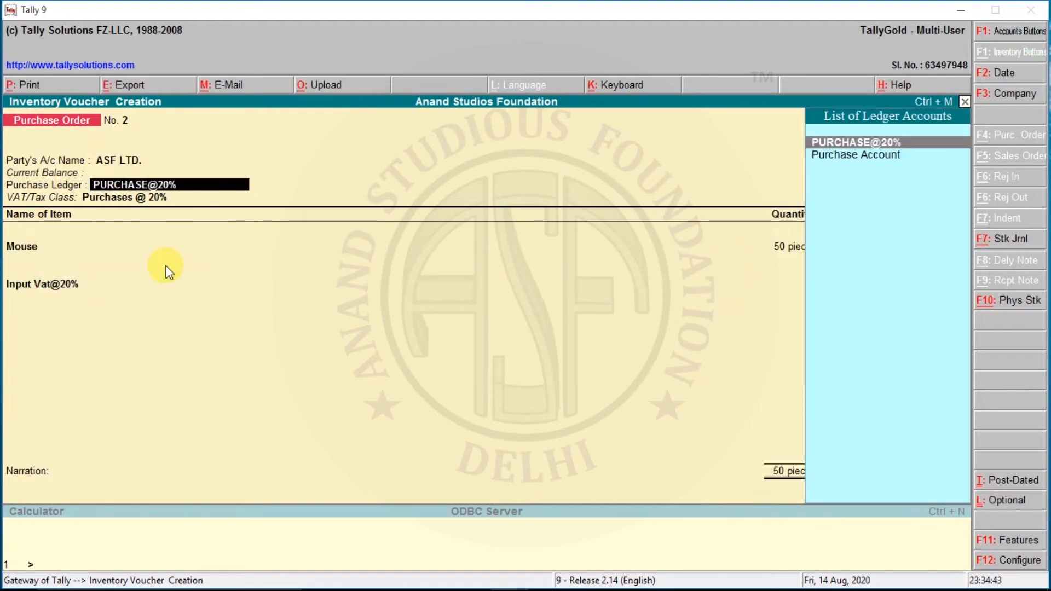
key("Return")
key("Return")
key("Return")
key("Return")
key("Return")
key("Return")
key("Return")
key("Return")
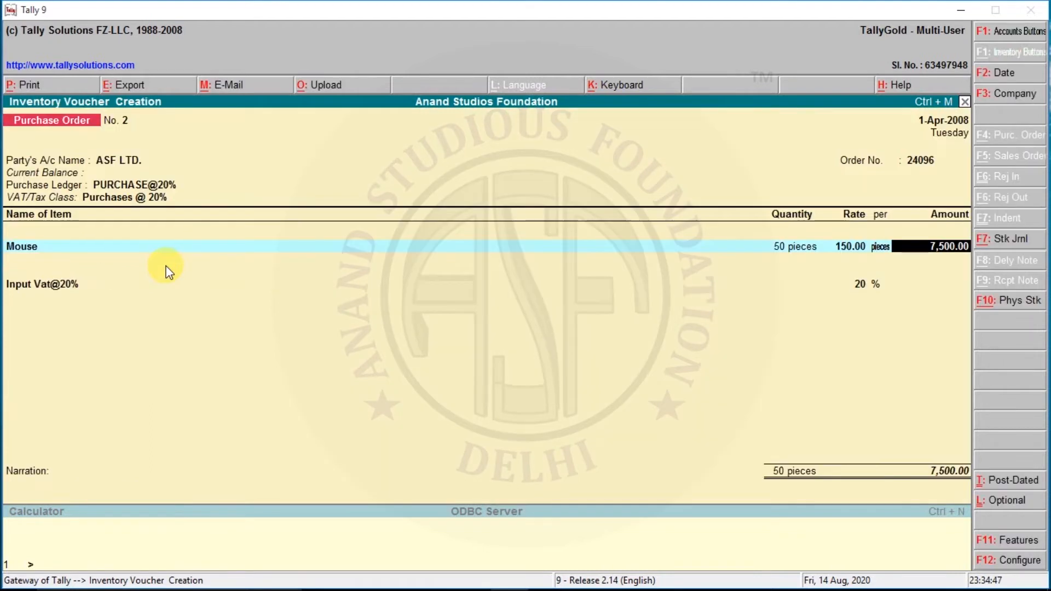
key("Return")
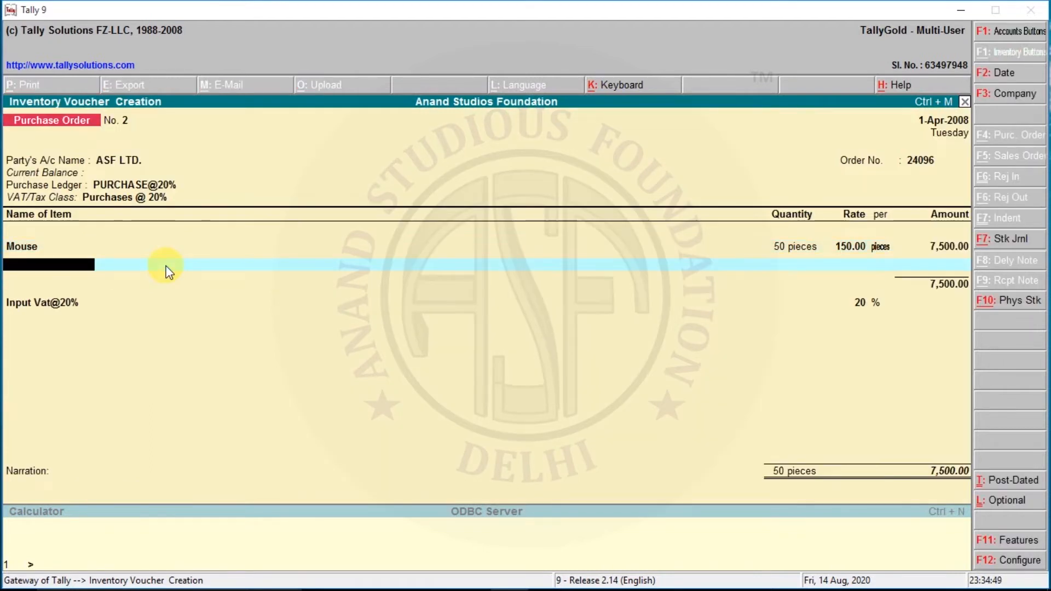
key("Return")
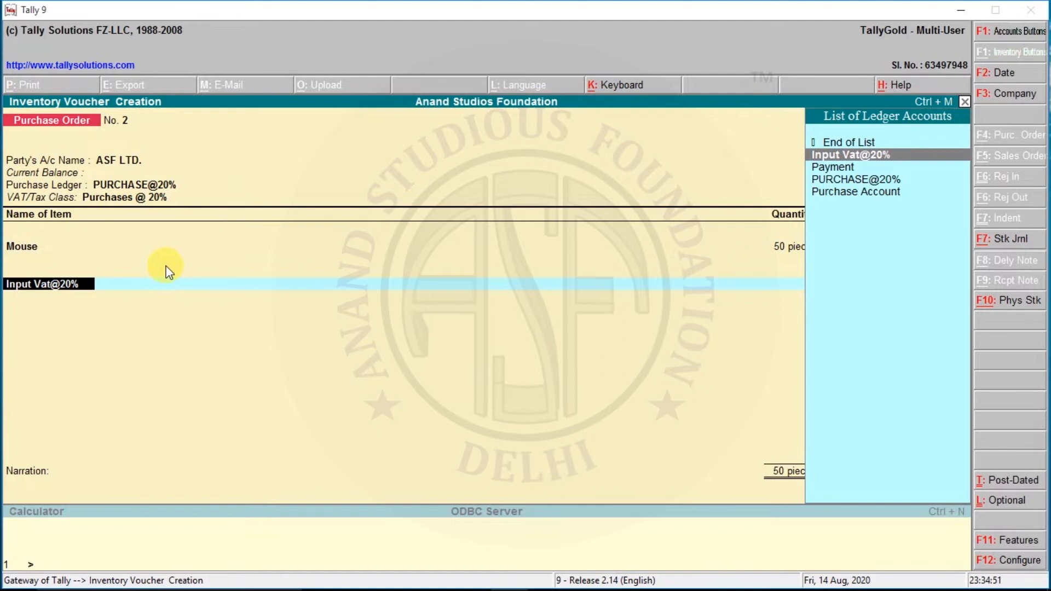
key("Return")
key("Return")
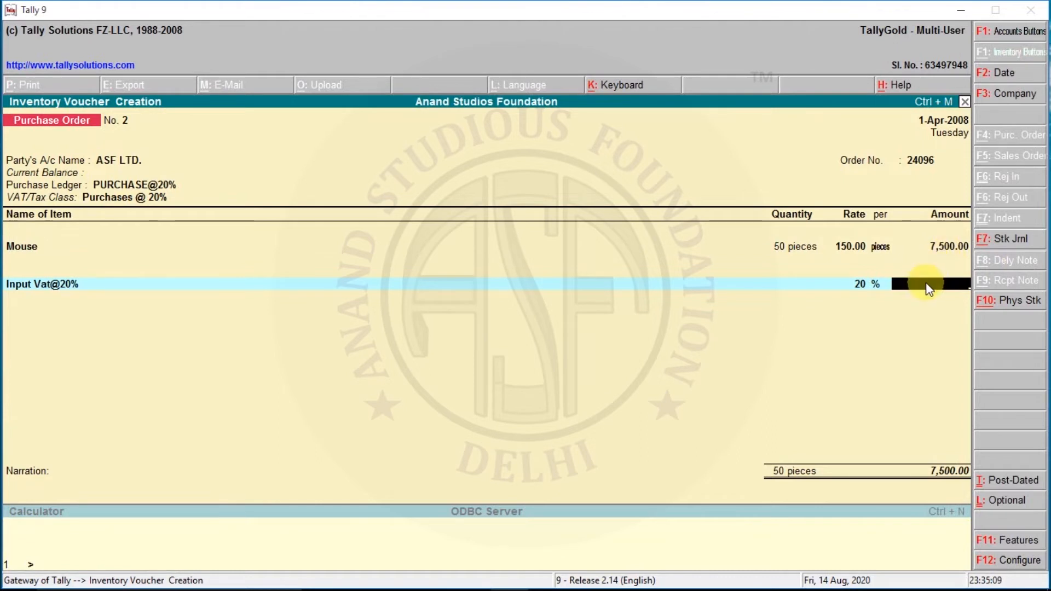
Set the Input Vat@20% amount to 1,500.00, save the purchase order without a narration, and return to the Gateway of Tally
type("500")
key("Return")
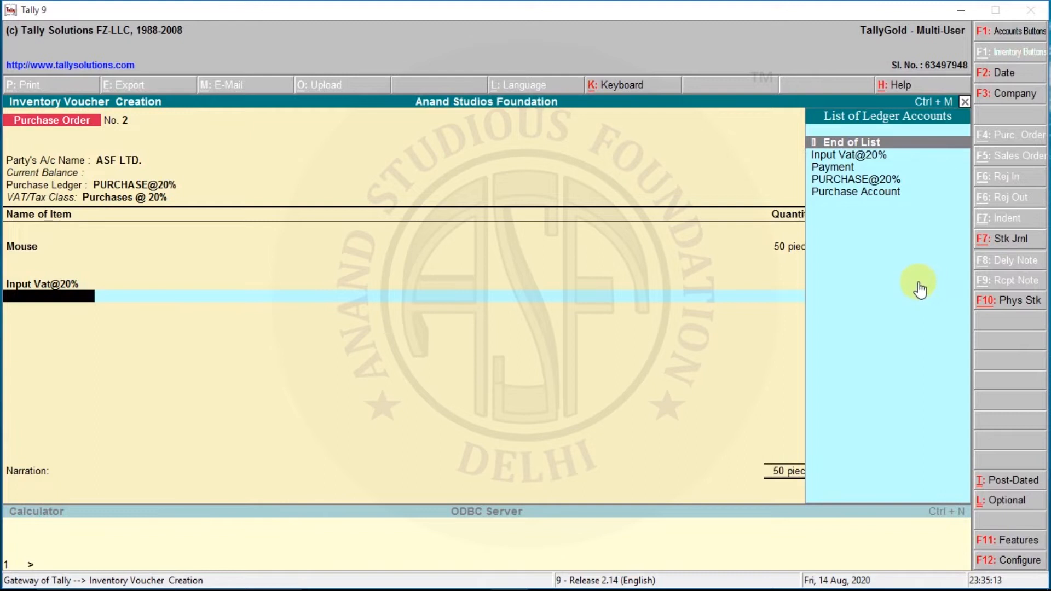
key("Return")
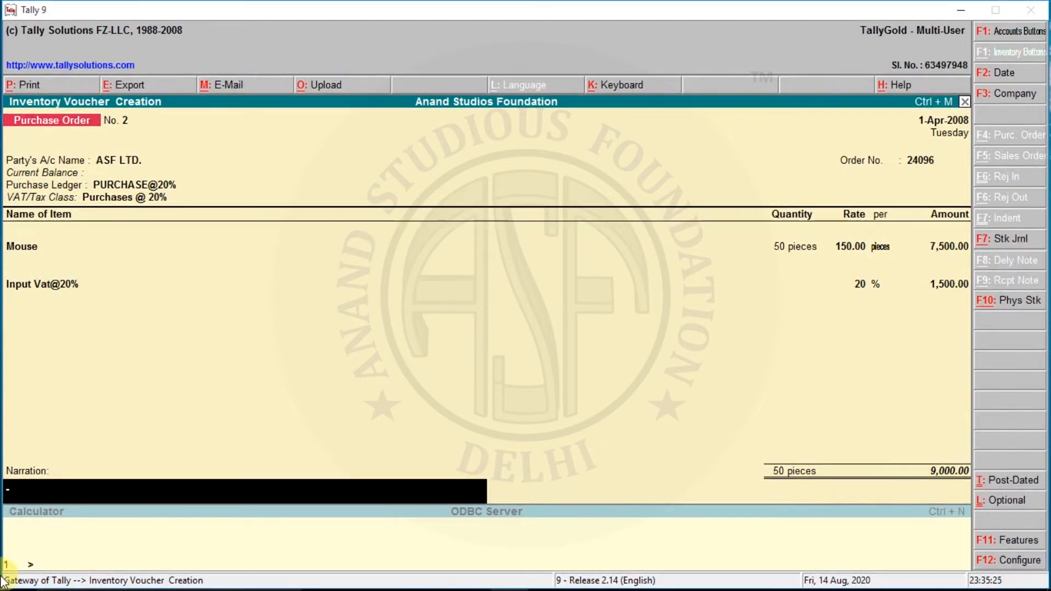
key("Return")
key("Return")
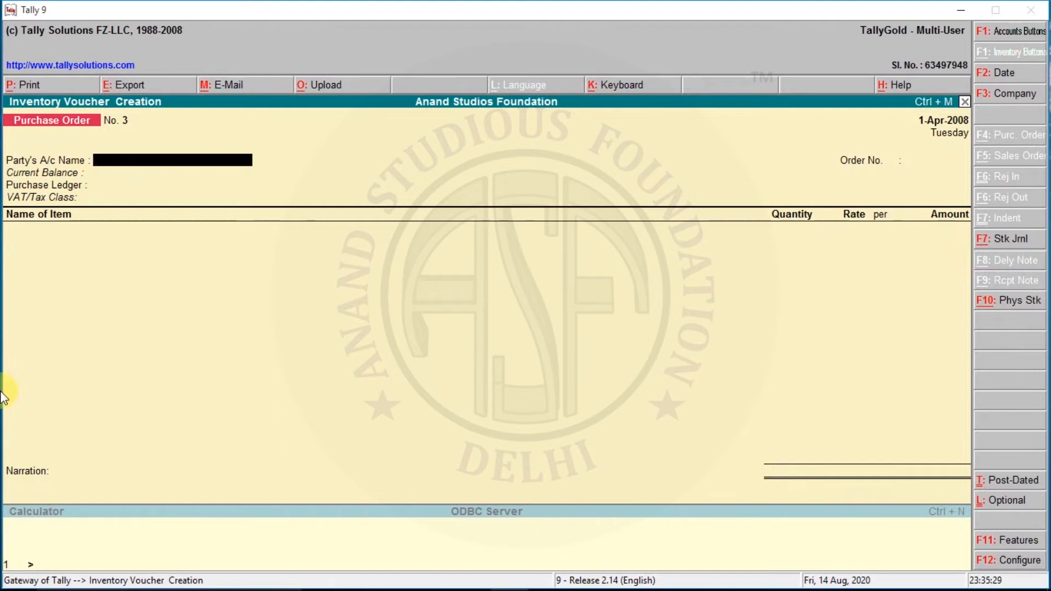
key("Escape")
key("Return")
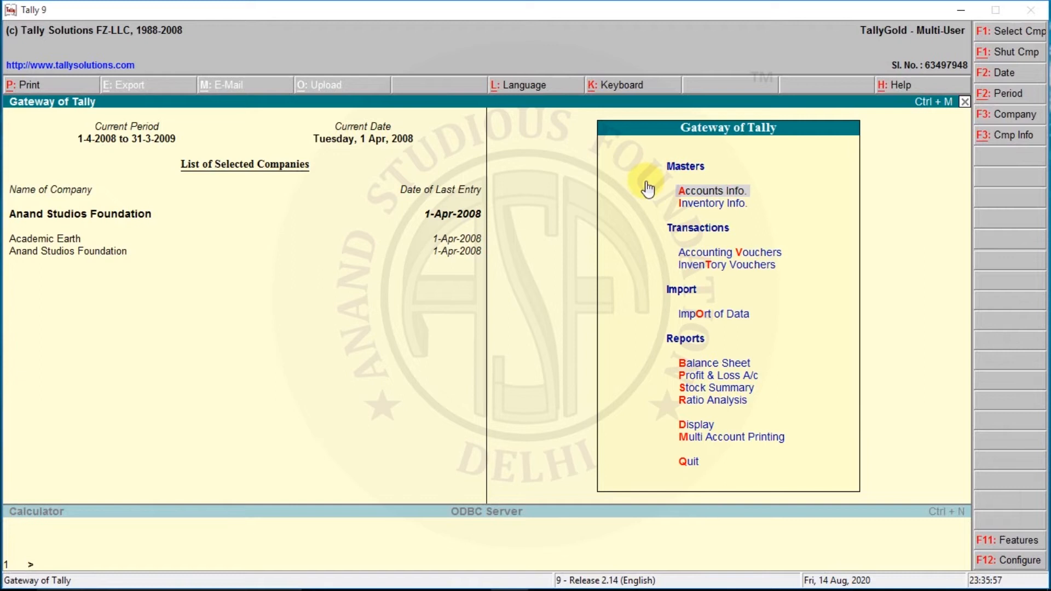
Display the Day Book of Anand Studios Foundation
key("Down")
key("Down")
key("Down")
key("Down")
key("Down")
key("Down")
key("Down")
key("Down")
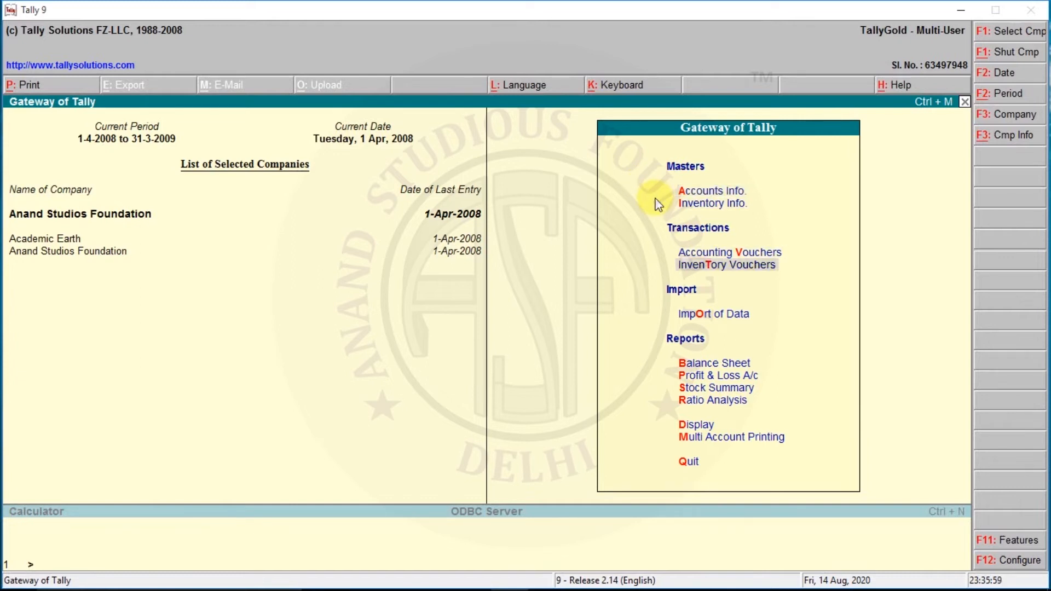
key("Down")
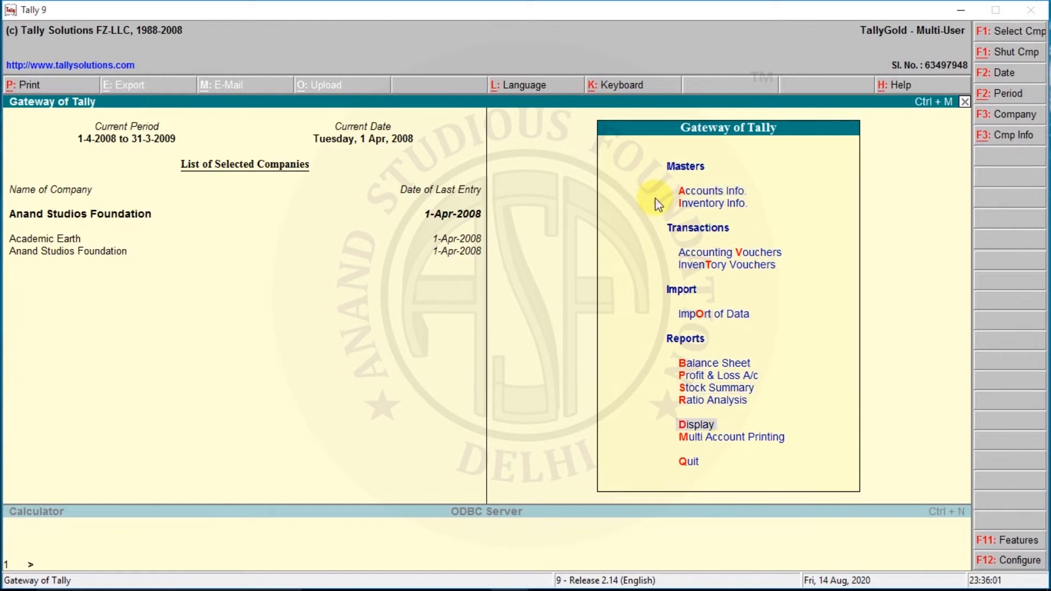
key("Return")
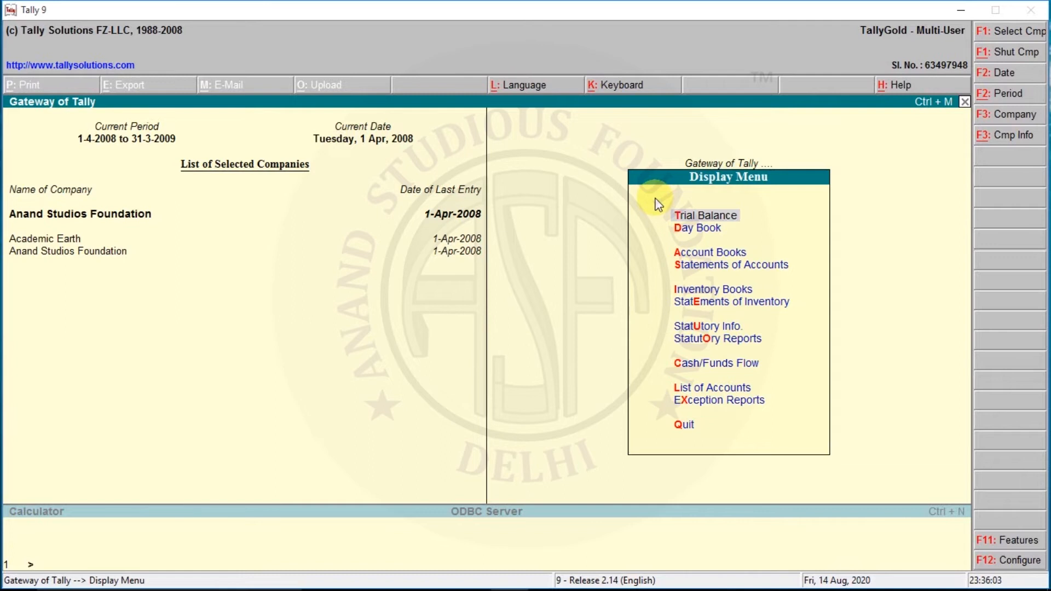
key("Down")
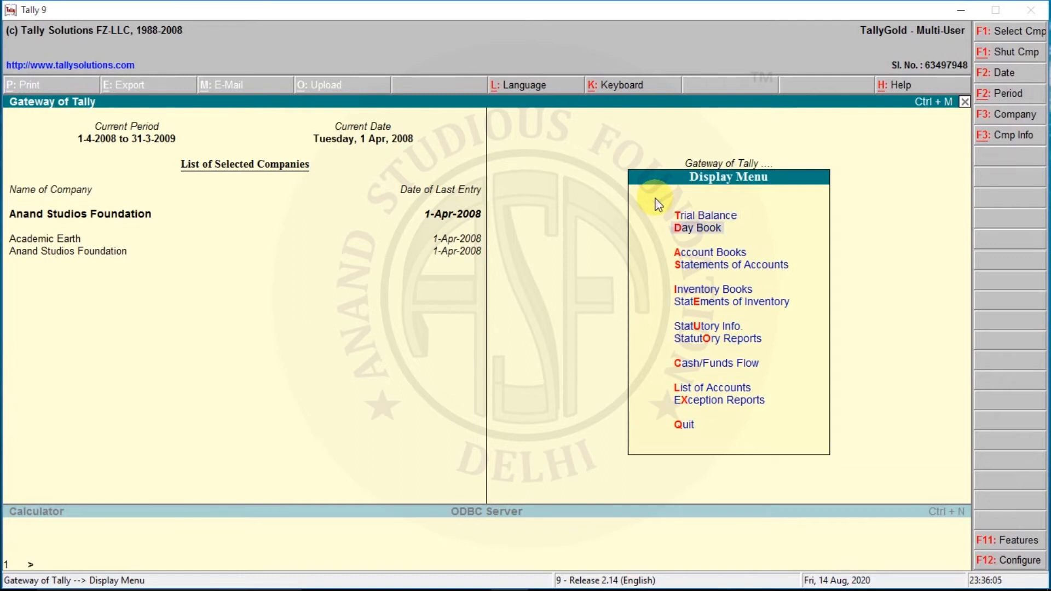
key("Return")
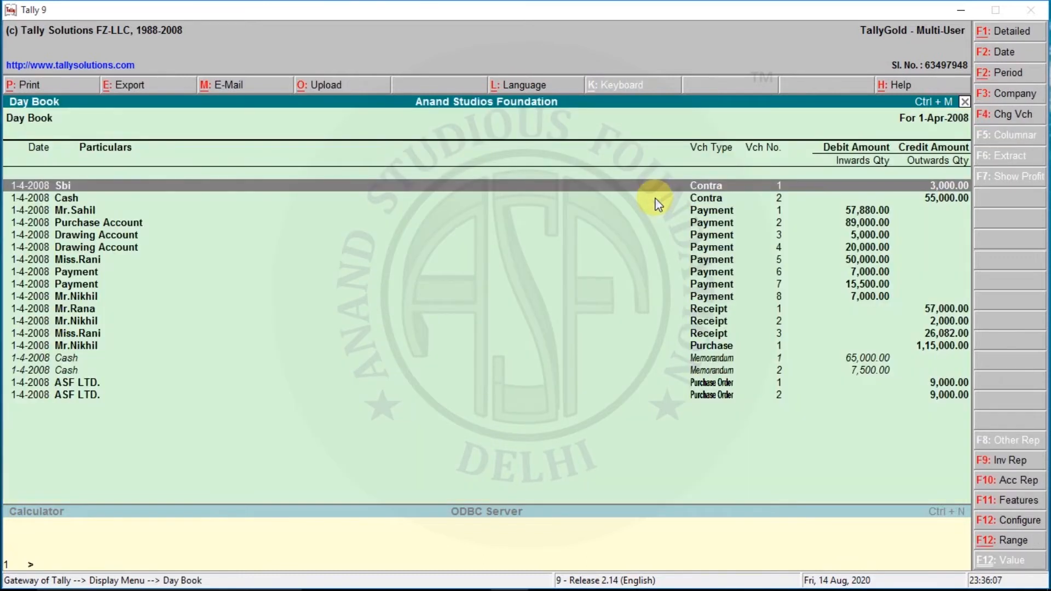
Find the ASF LTD. Purchase Order voucher No. 2 in the Day Book and select it
key("Down")
key("Down")
key("Down")
key("Down")
key("Down")
key("Down")
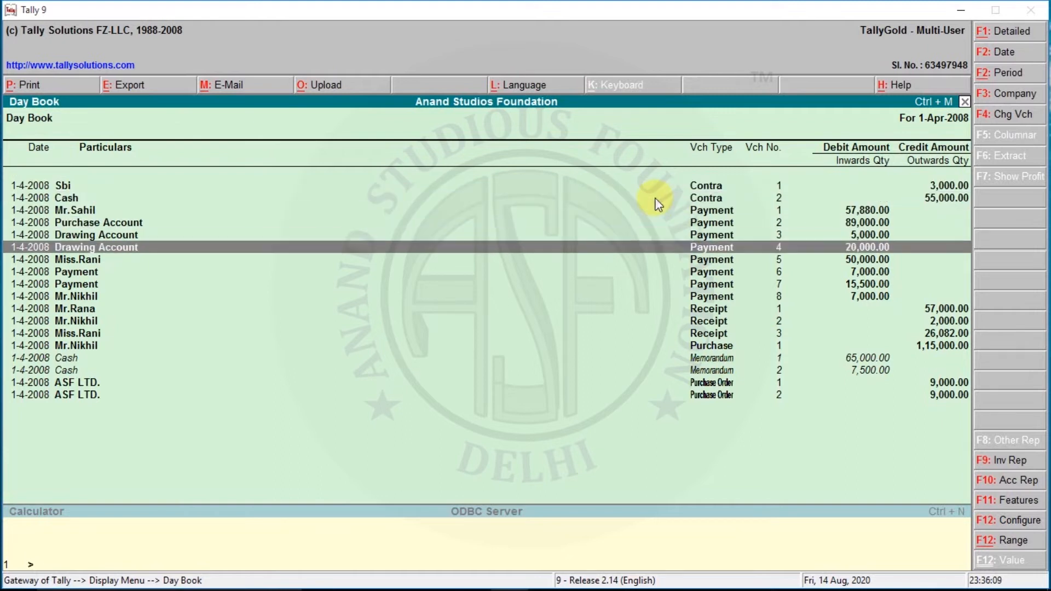
key("Down")
key("Down")
key("Down")
key("Down")
key("Down")
key("Down")
key("Down")
key("Down")
key("Down")
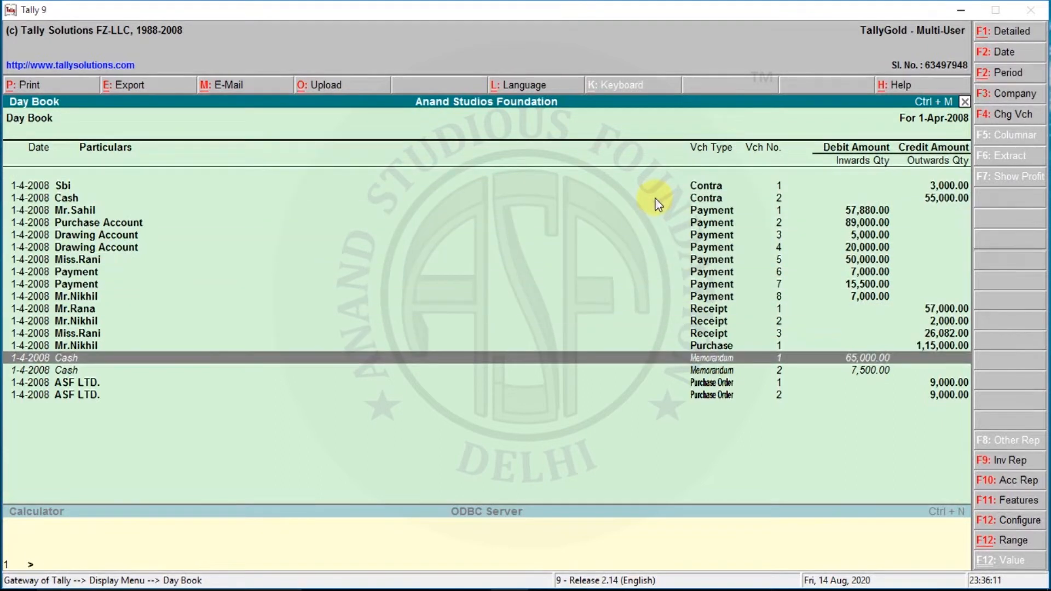
key("Down")
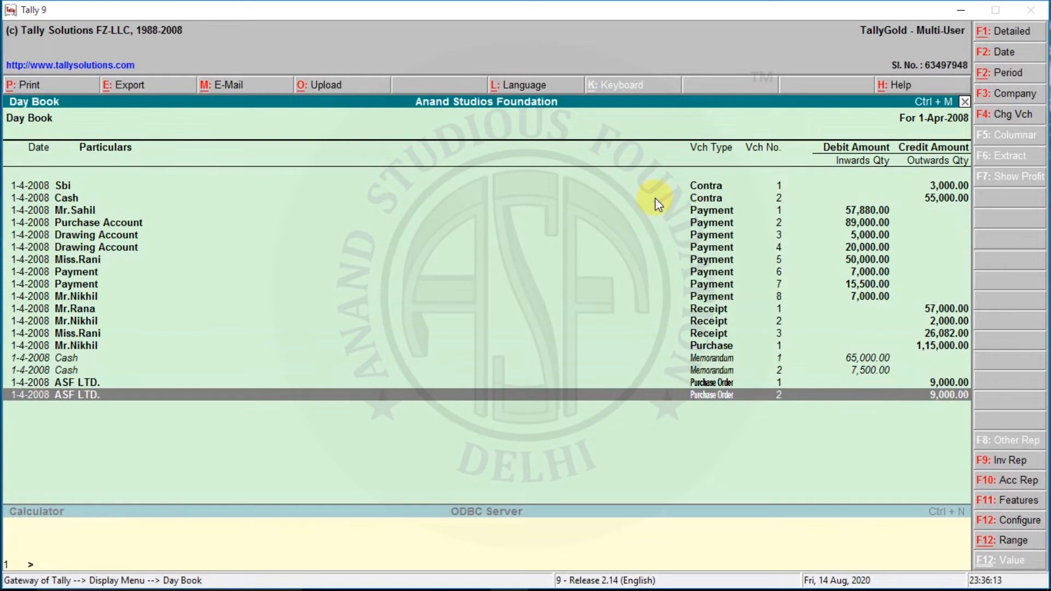
Open the ASF LTD. Purchase Order voucher No. 1 from the Day Book and quit it without saving
key("Up")
key("Return")
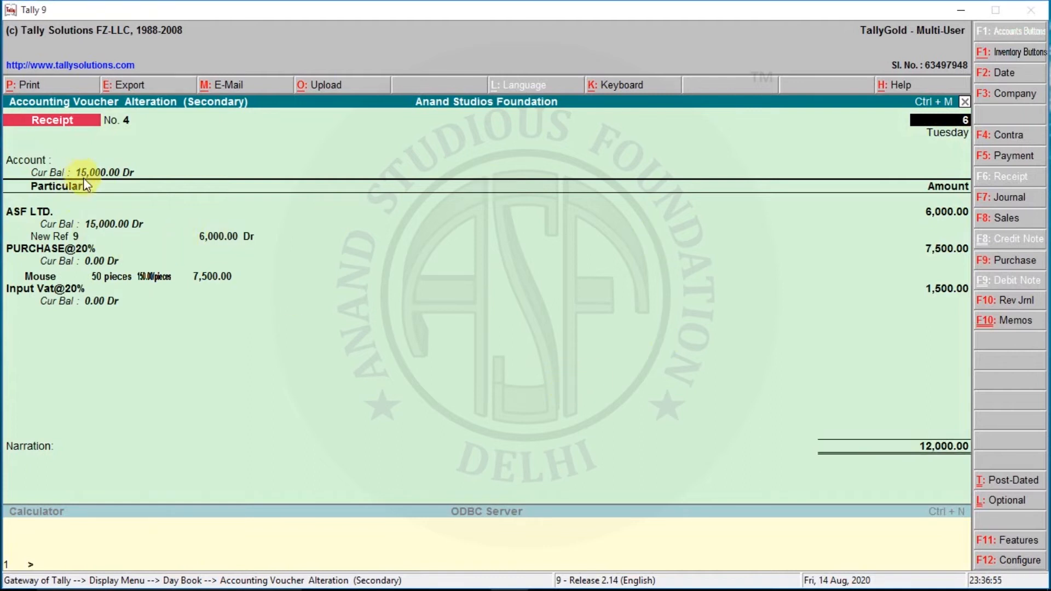
key("Escape")
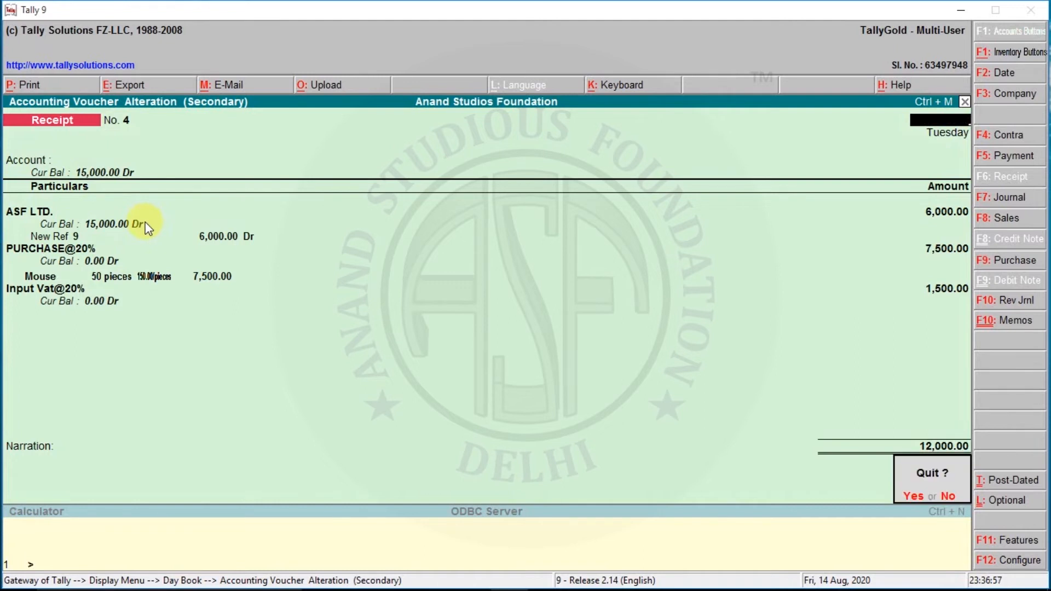
key("y")
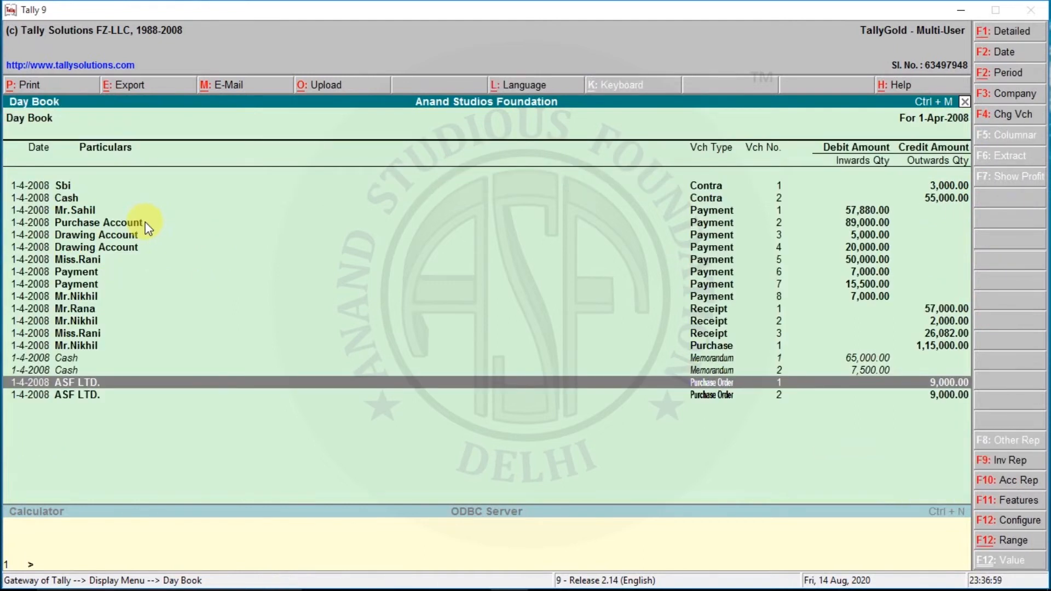
Look through the earlier Day Book vouchers up to the Purchase Account payment, and return to the Gateway of Tally
key("Up")
key("Up")
key("Up")
key("Up")
key("Up")
key("Up")
key("Up")
key("Up")
key("Up")
key("Up")
key("Up")
key("Up")
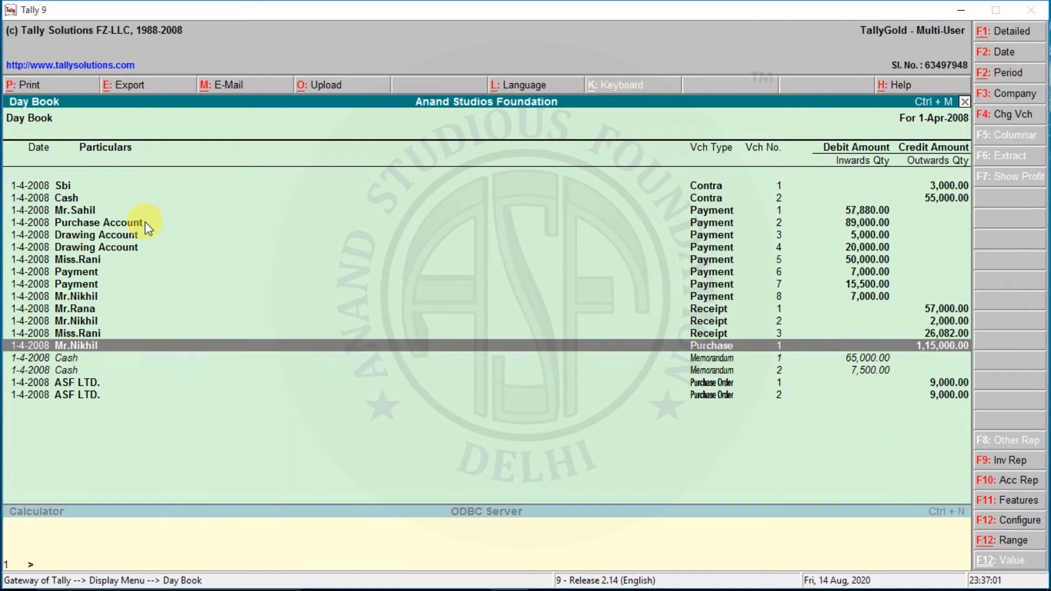
key("Up")
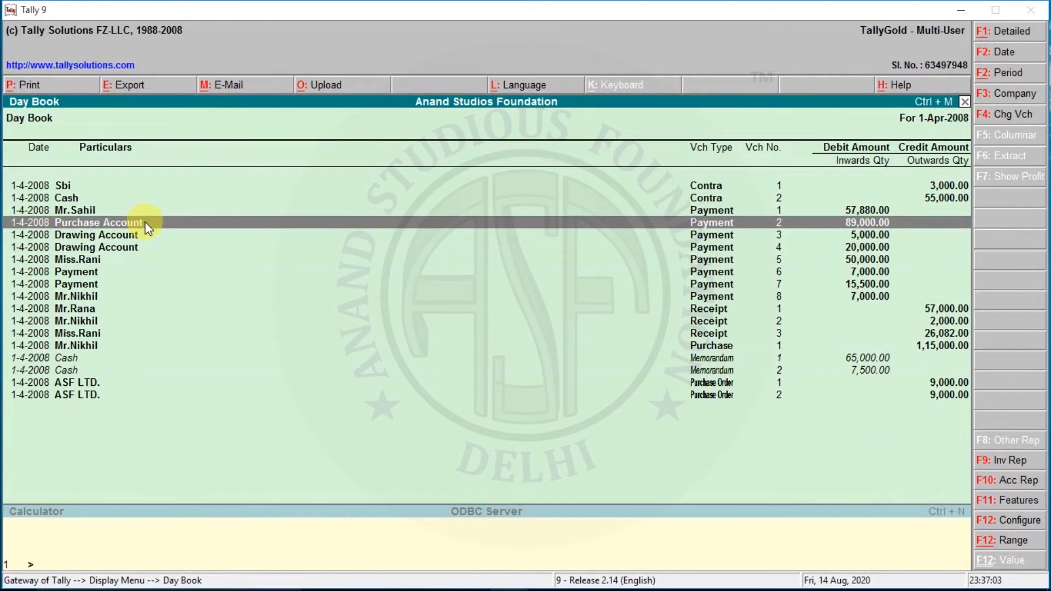
key("Escape")
key("Escape")
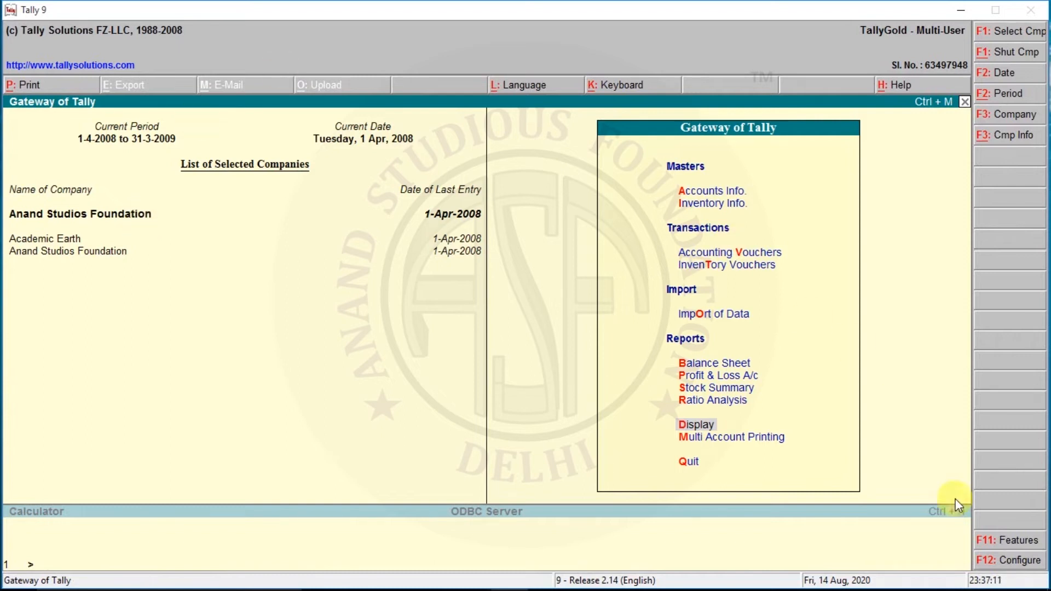
Review the company's Inventory Features from the general settings through order processing and invoicing, and return to the Gateway of Tally
left_click(1025, 541)
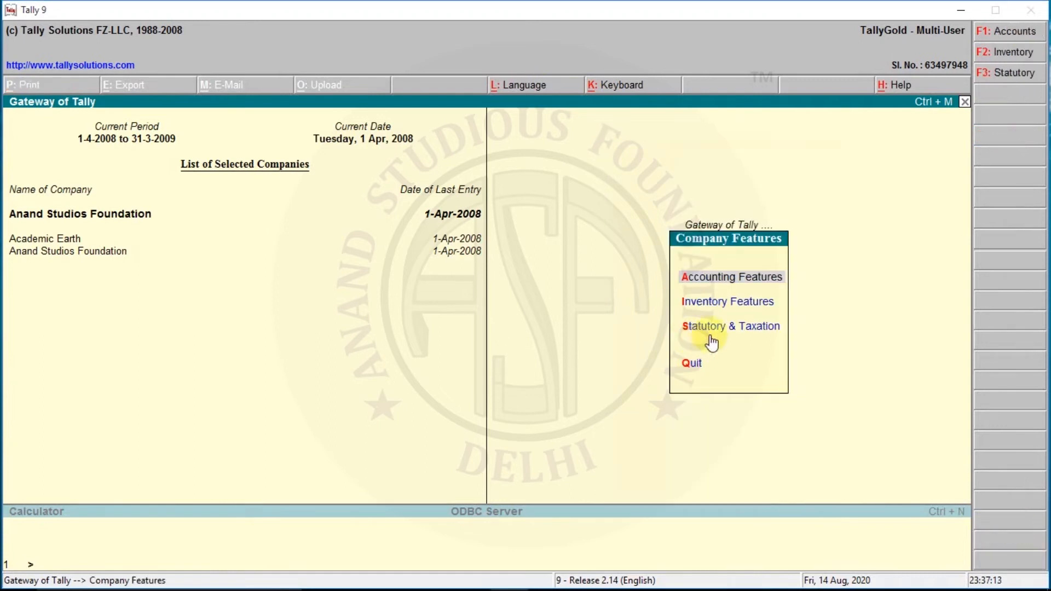
left_click(721, 306)
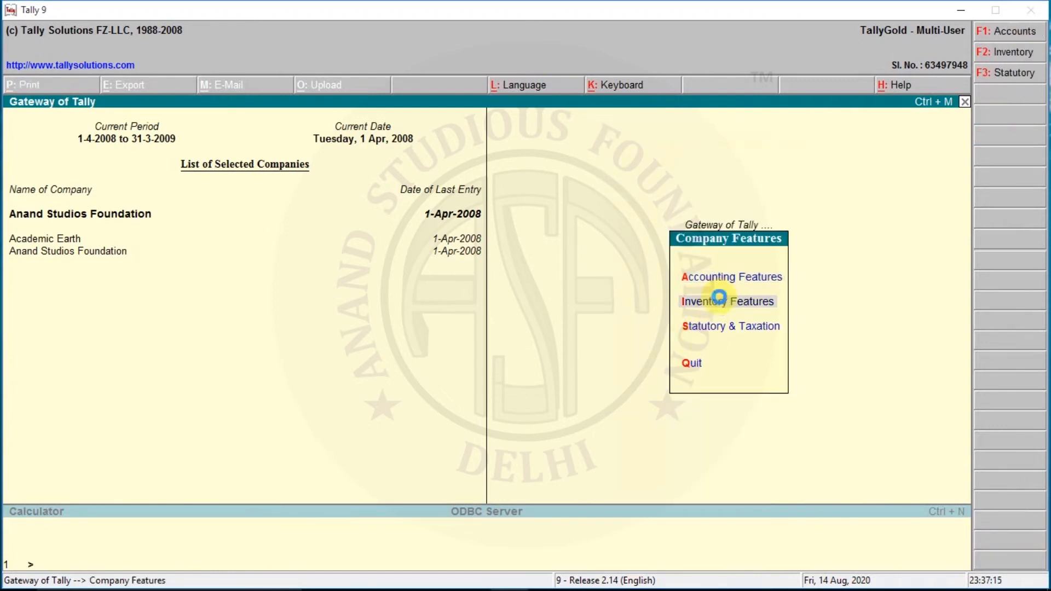
left_click(720, 306)
key("Return")
key("Return")
key("Return")
key("Return")
key("Return")
key("Return")
key("Return")
key("Return")
key("Return")
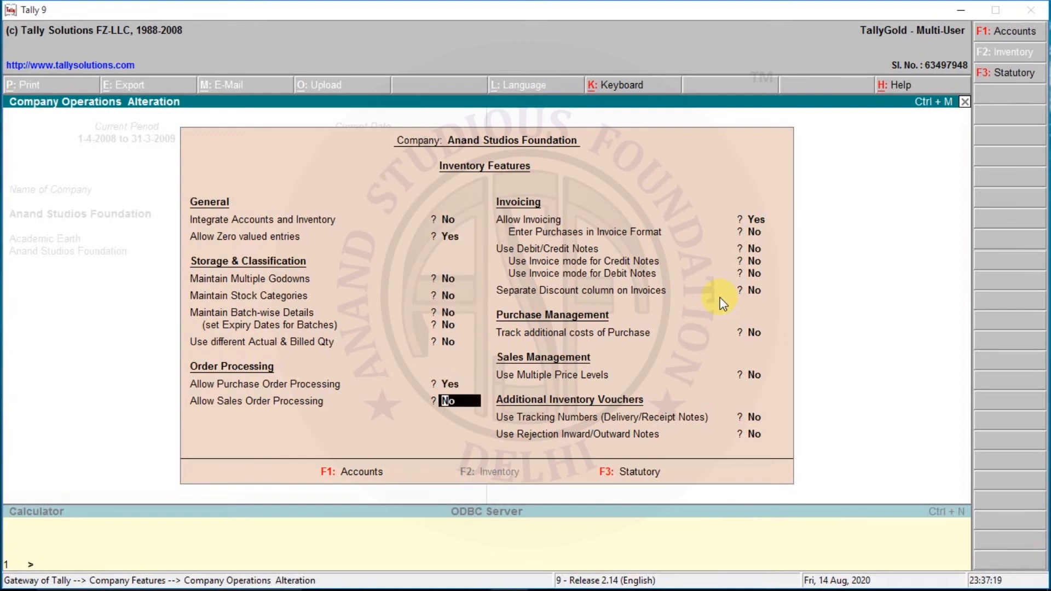
key("Return")
key("Return")
key("Return")
key("Return")
key("Return")
key("Return")
key("Return")
key("Return")
key("Escape")
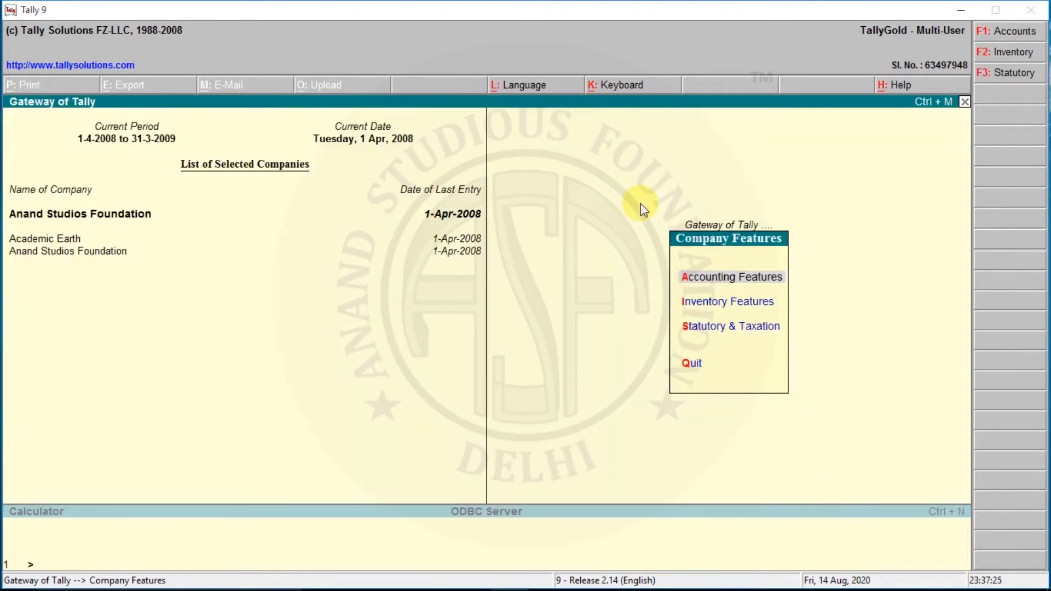
key("Escape")
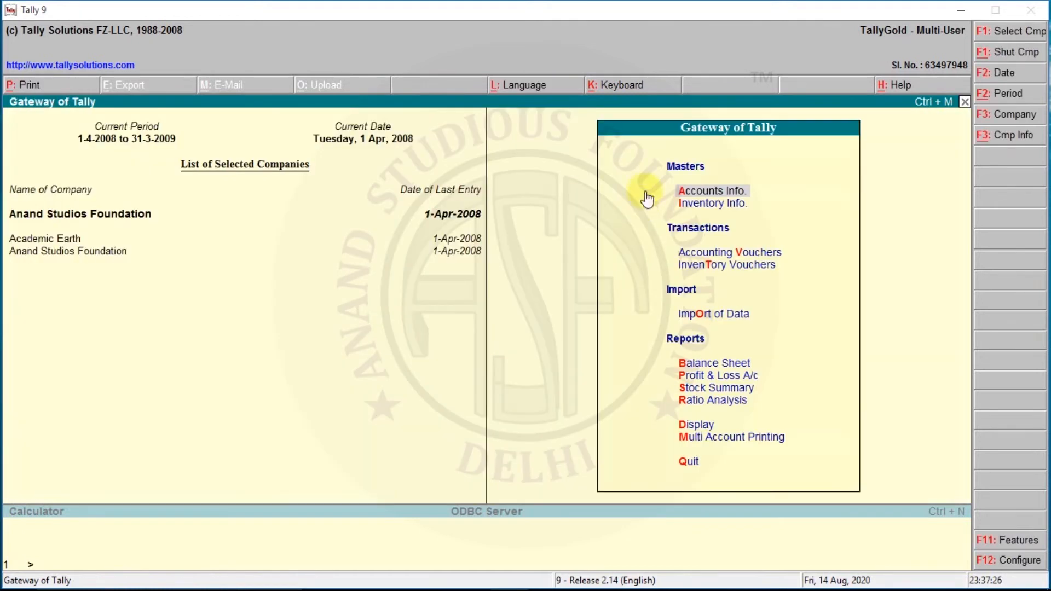
Switch to the input vat document in Word and read the sale's item, quantity, rate and value
left_click(958, 13)
left_click(587, 574)
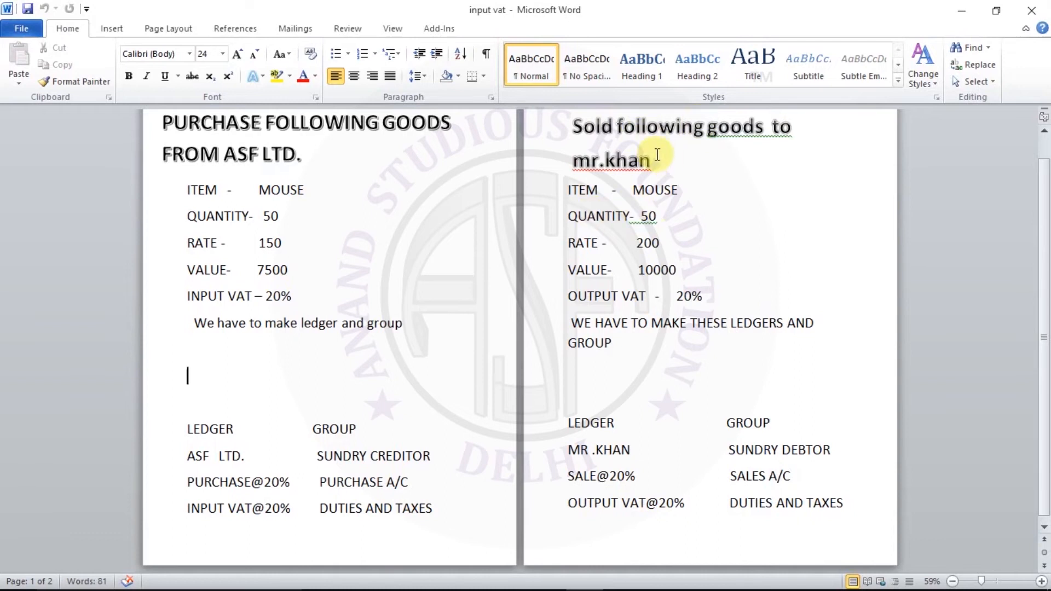
left_click(555, 190)
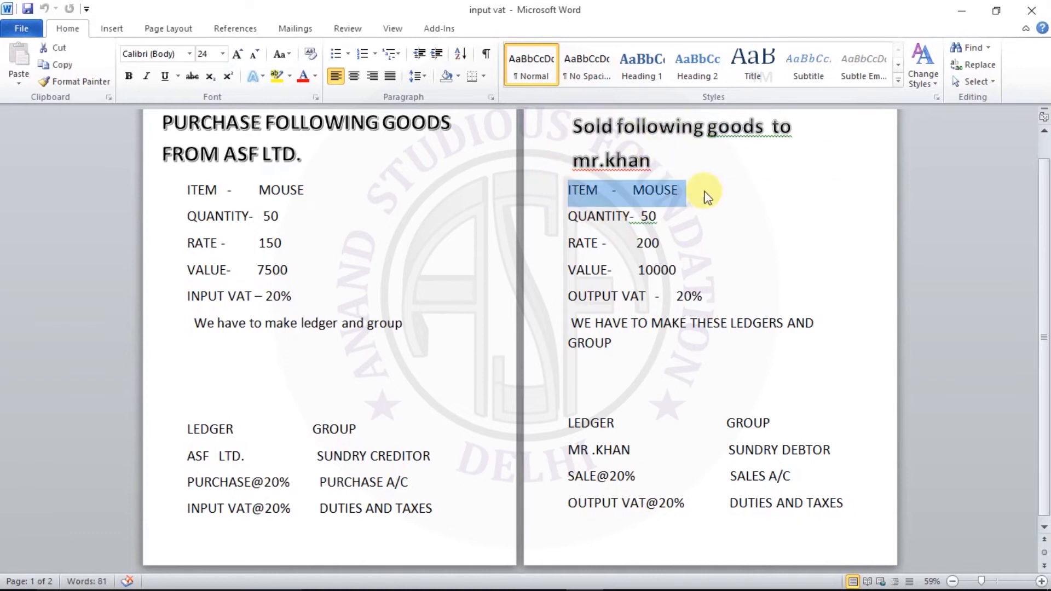
left_click_drag(570, 217, 711, 216)
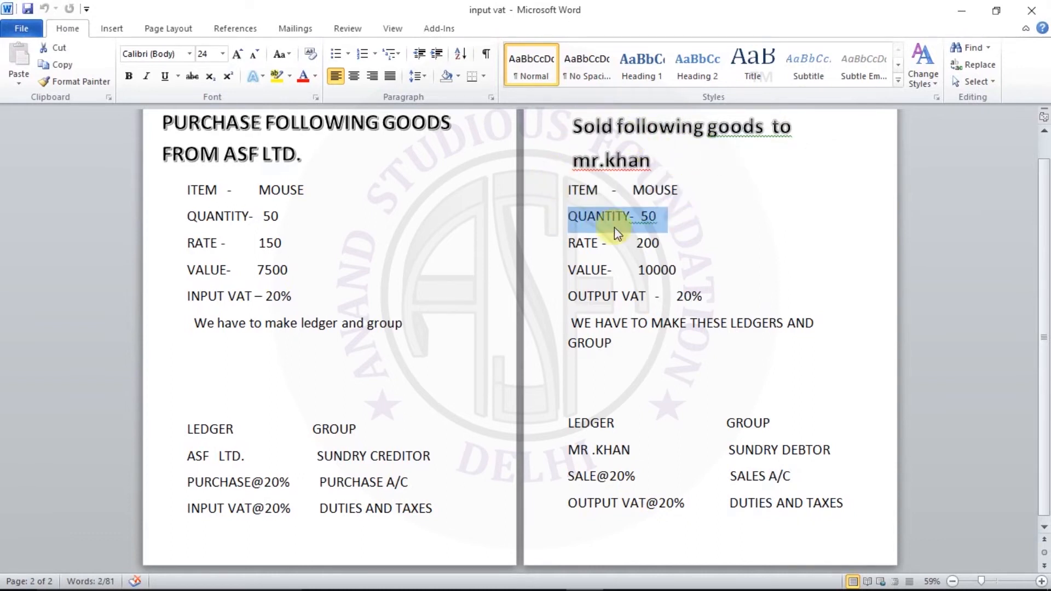
left_click_drag(557, 241, 694, 268)
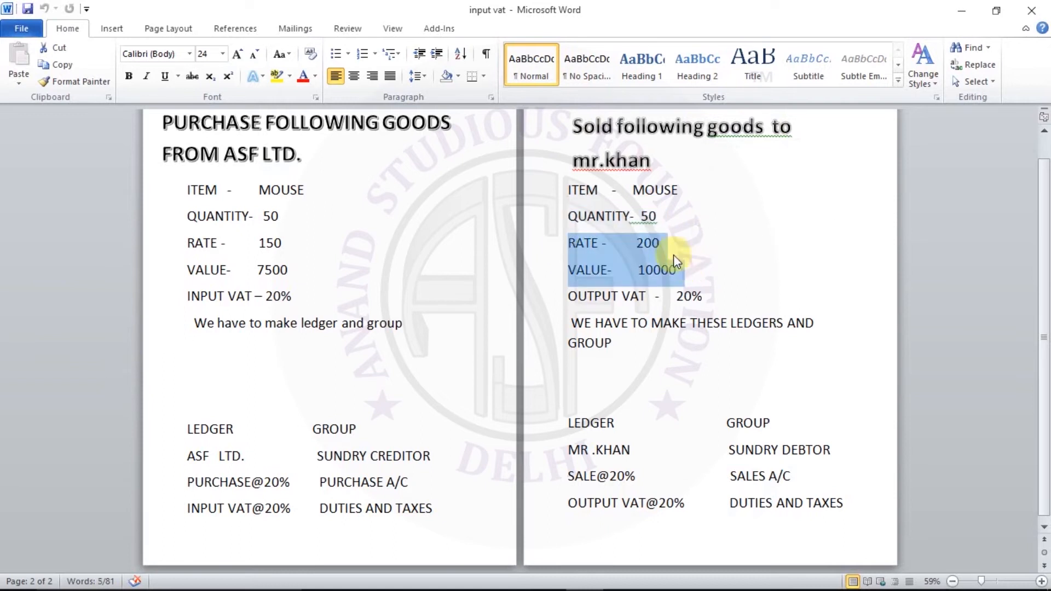
left_click(669, 252)
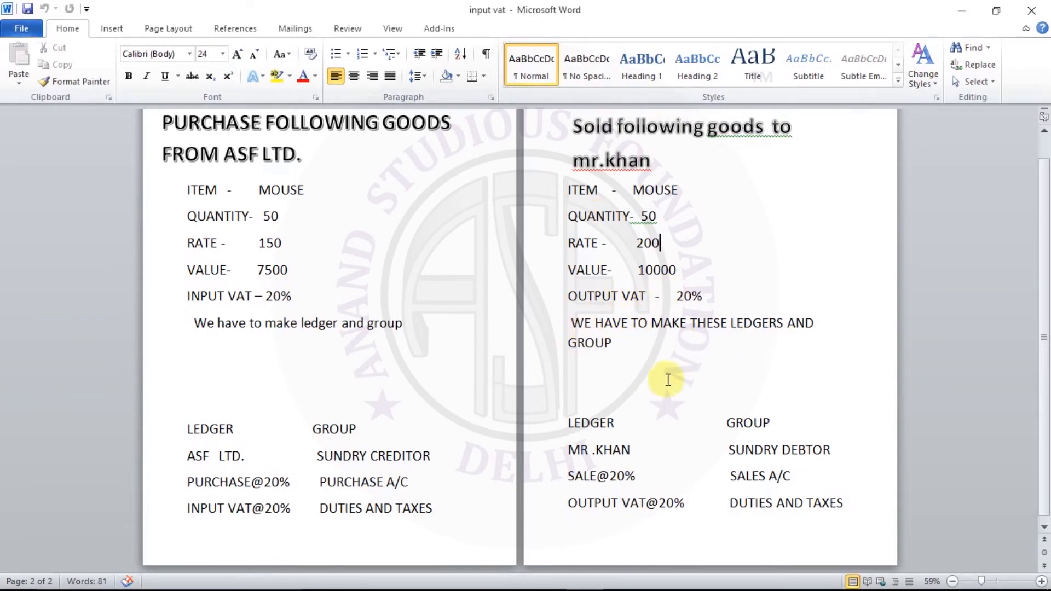
Read which ledgers and groups the document lists for the sale
left_click_drag(570, 454, 695, 429)
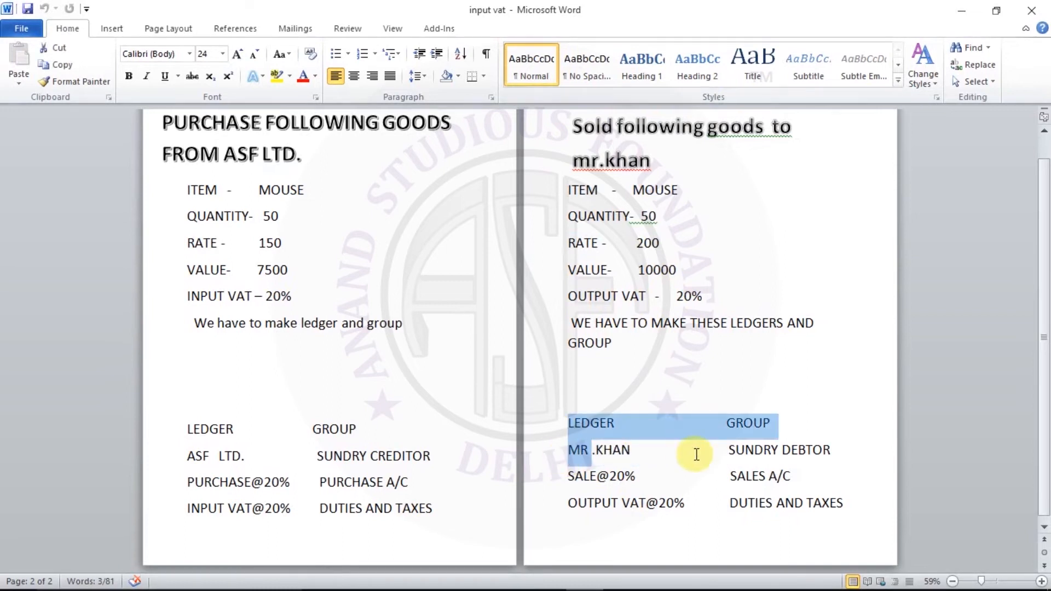
left_click(643, 474)
left_click_drag(567, 476, 732, 472)
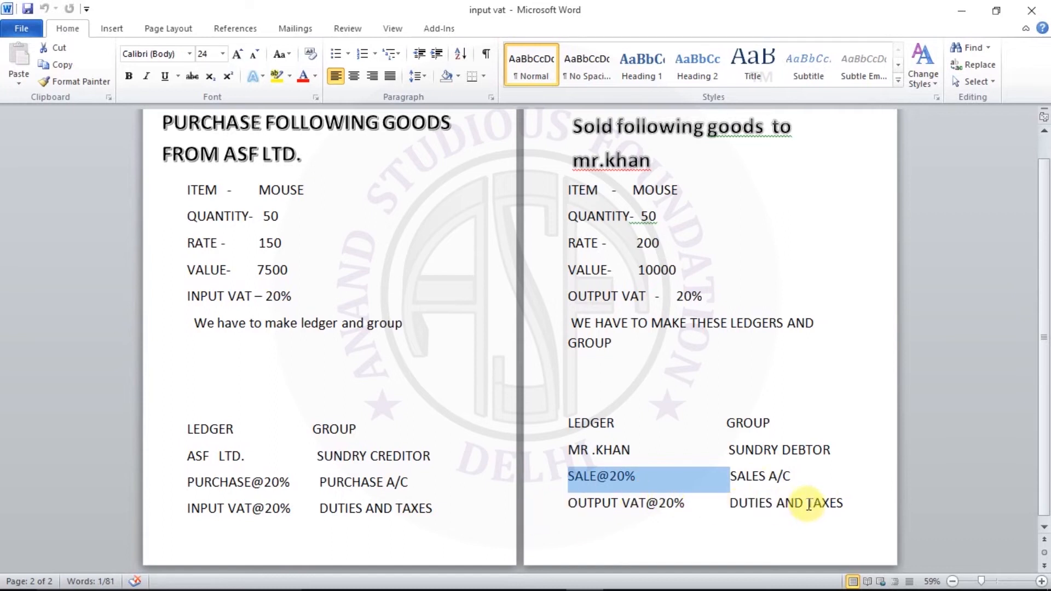
Switch back to Tally 9 and start a new single ledger with the customer's name and no alias
left_click(962, 10)
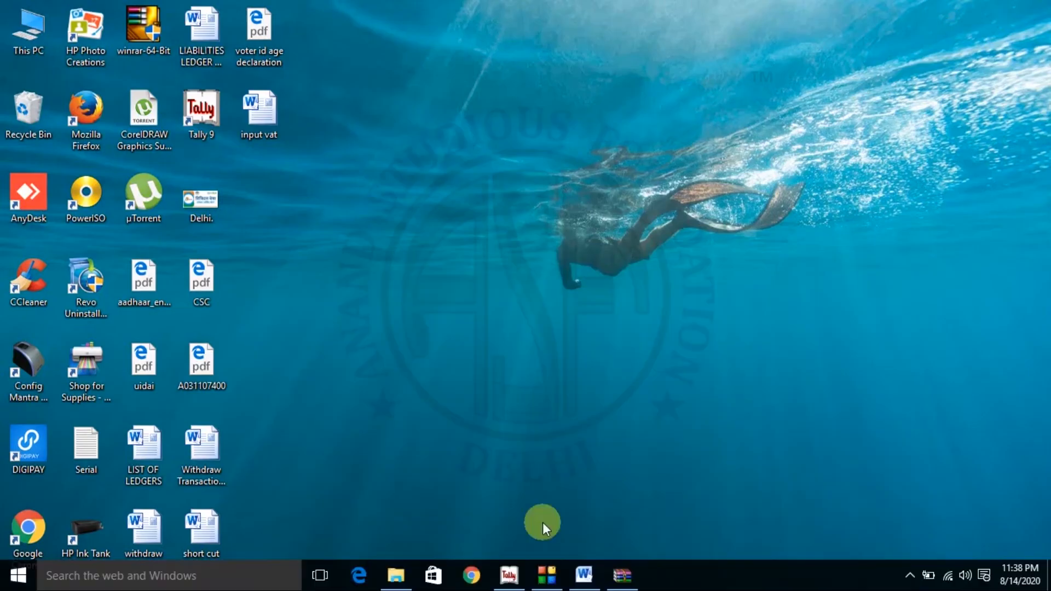
left_click(523, 574)
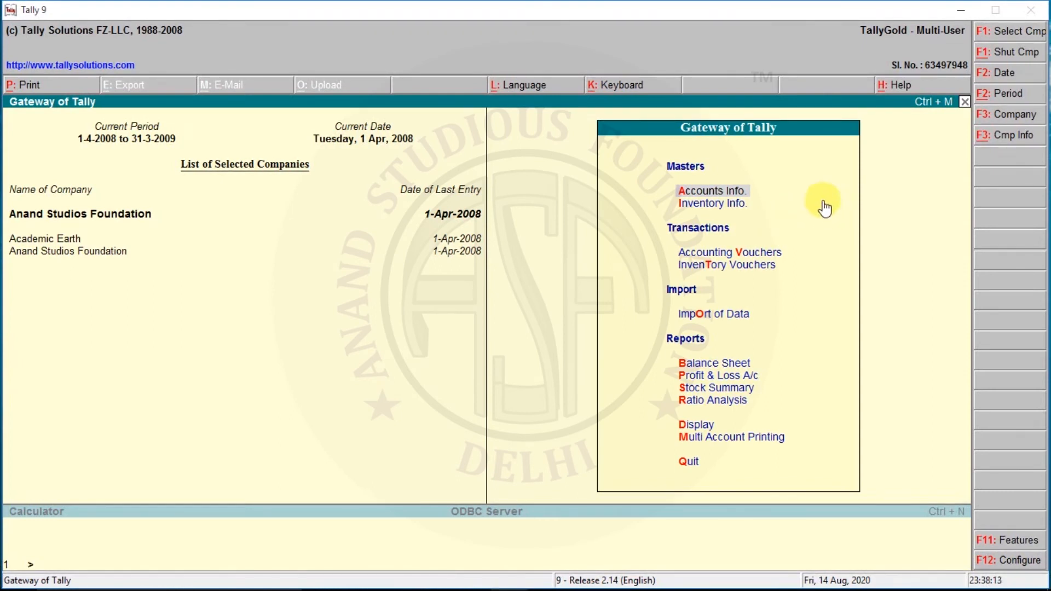
key("Return")
key("l")
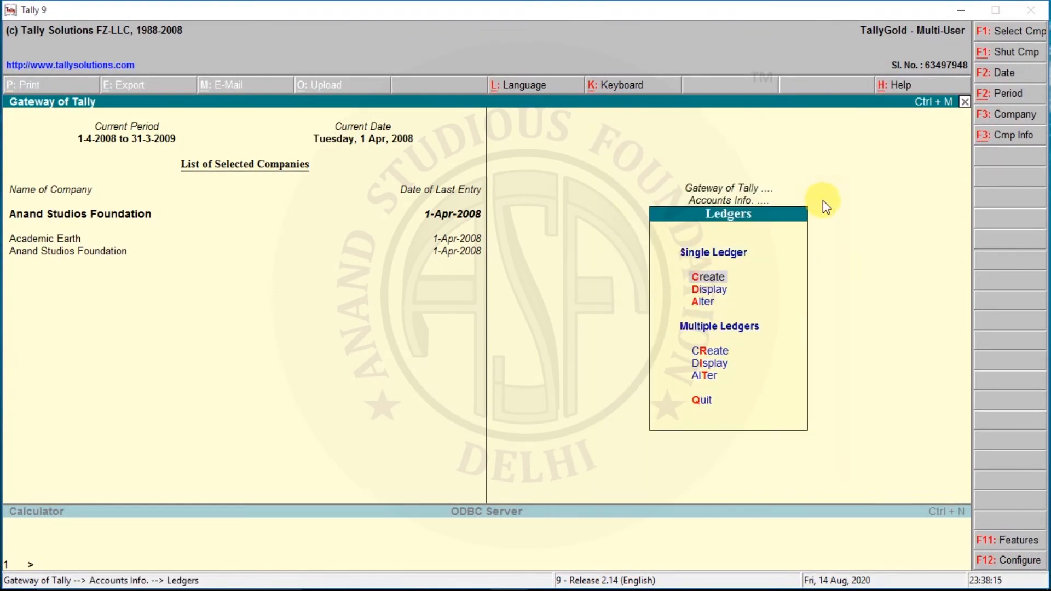
key("Return")
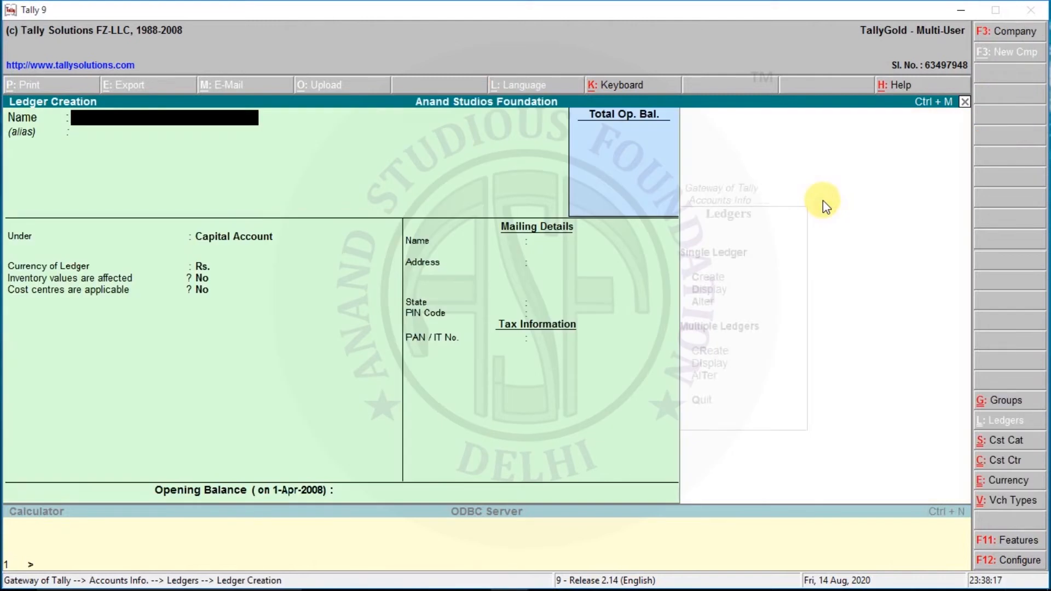
type("MR.KHAN")
key("Return")
key("Return")
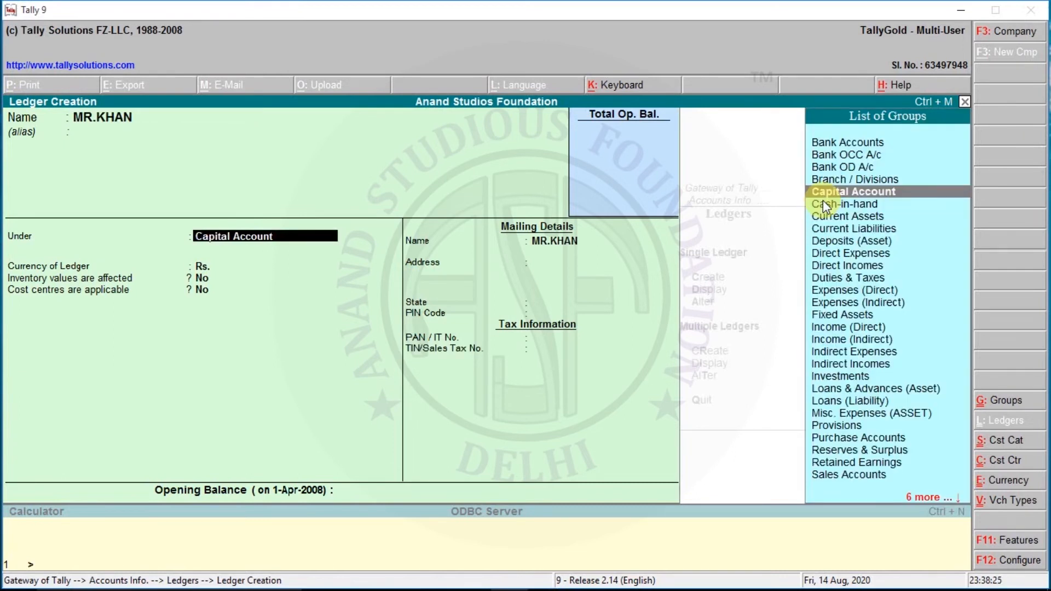
Place the customer's ledger under the Sundry Debtors group
key("Down")
key("Down")
key("Down")
key("Down")
key("Down")
key("Down")
key("Down")
key("Down")
key("Down")
key("Down")
key("Down")
key("Down")
key("Down")
key("Down")
key("Down")
key("Down")
key("Down")
key("Down")
key("Down")
key("Down")
key("Up")
key("Up")
key("Return")
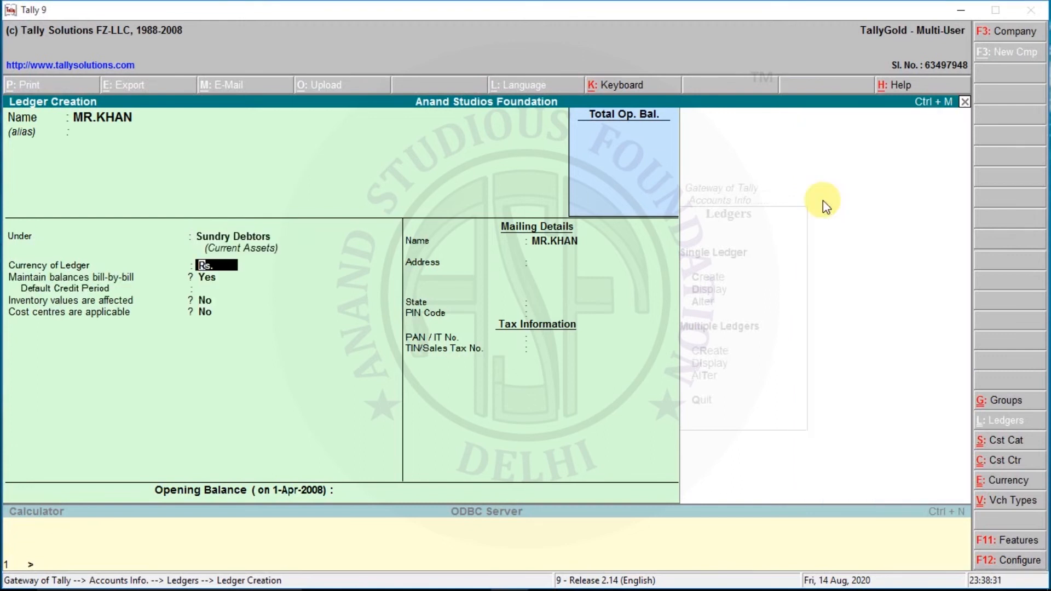
Keep bill-by-bill balances at Yes, leave the credit period, address and tax details blank, and save the customer's ledger
key("Return")
key("Return")
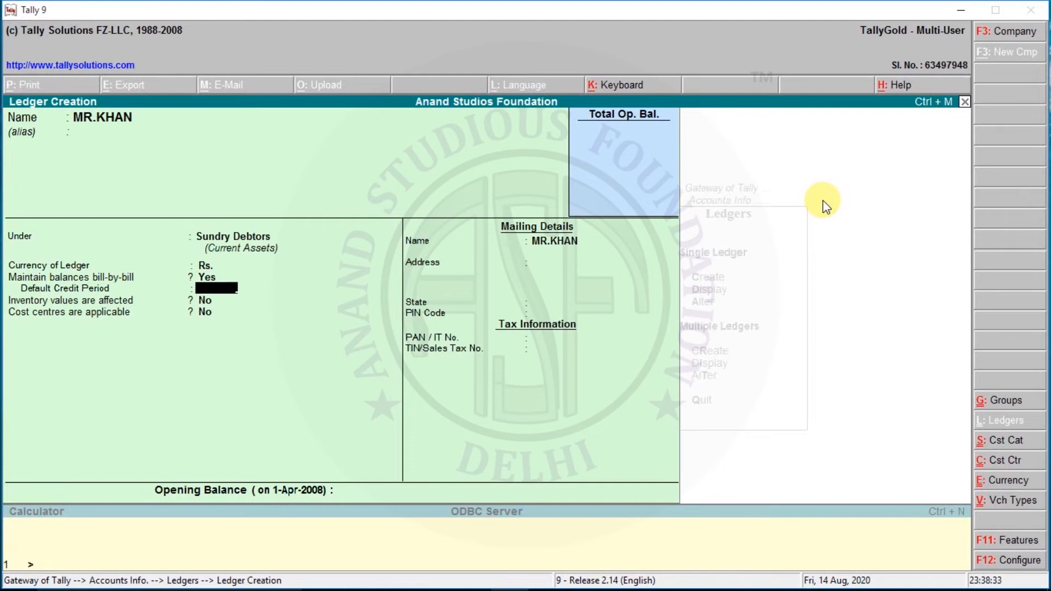
key("Return")
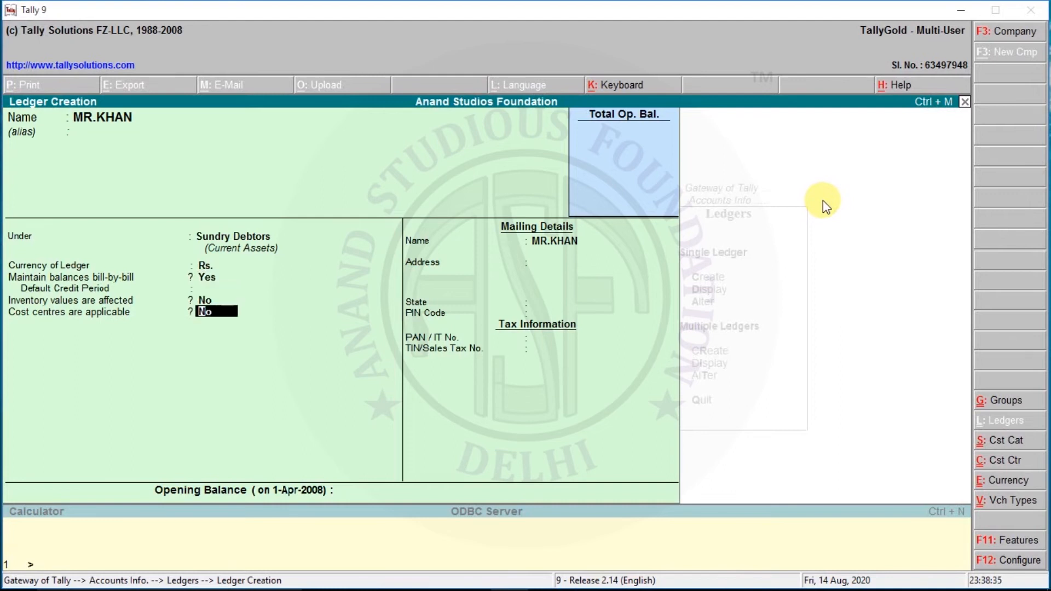
key("Return")
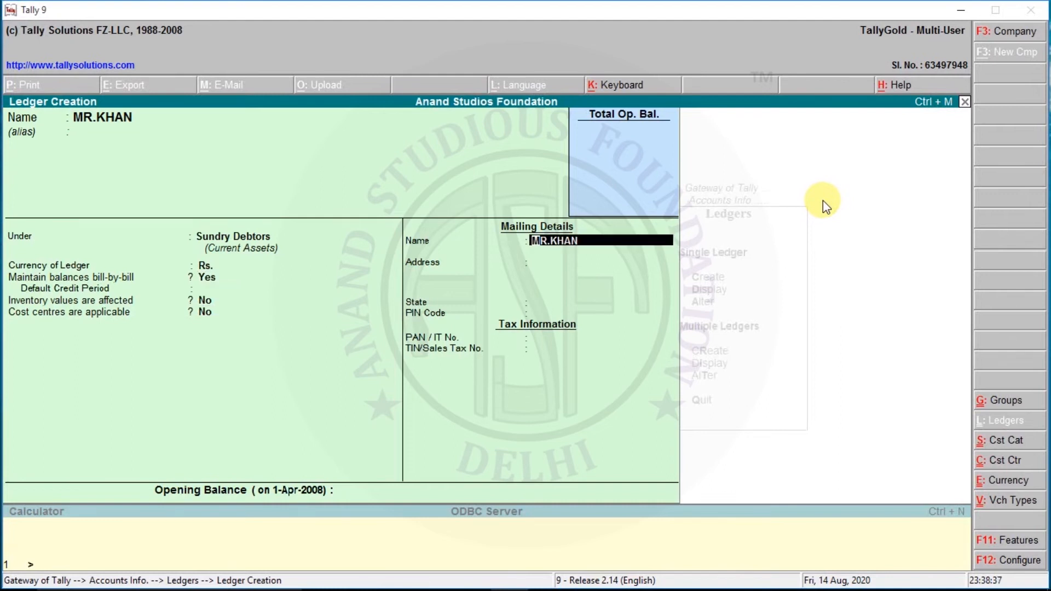
key("Return")
key("Return")
key("Return")
key("Return")
key("Return")
key("Return")
key("Return")
key("Return")
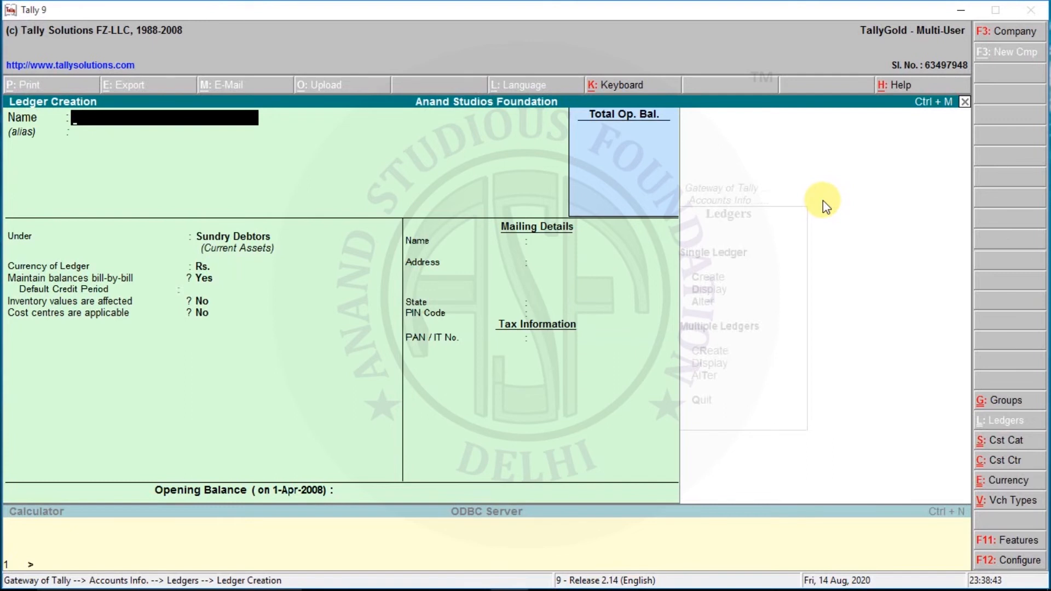
Name the next new ledger SALE@20%, without an alias, and place it under Sales Accounts
type("SALE@20%")
key("Return")
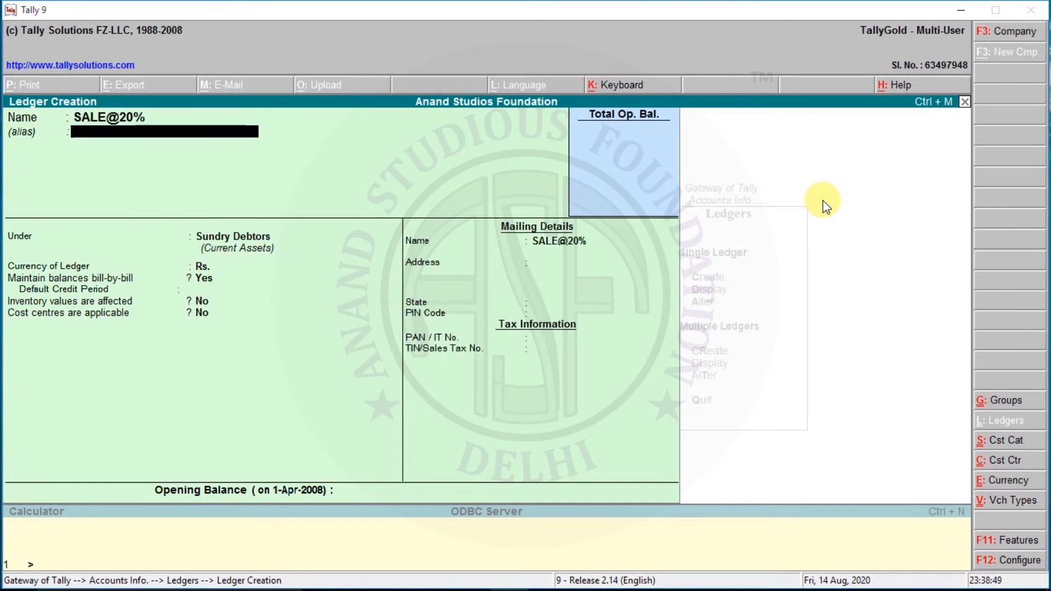
key("Return")
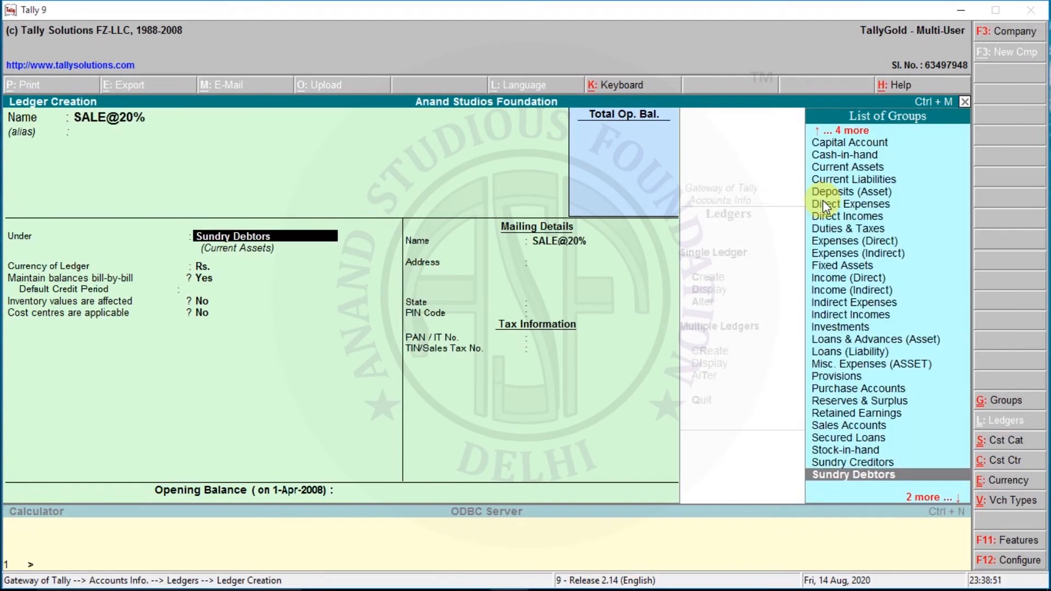
key("Up")
key("Up")
key("Up")
key("Up")
key("Up")
key("Up")
key("Up")
key("Up")
key("Up")
key("Up")
key("Up")
key("Up")
key("Up")
key("Up")
key("Up")
key("Up")
key("Up")
key("Up")
key("Up")
key("Up")
key("Up")
key("Up")
key("Up")
key("Up")
key("Down")
key("Down")
key("Down")
key("Down")
key("Down")
key("Down")
key("Down")
key("Down")
key("Down")
key("Down")
key("Down")
key("Down")
key("Down")
key("Down")
key("Down")
key("Down")
key("Down")
key("Down")
key("Down")
key("Down")
key("Down")
key("Down")
key("Down")
key("Down")
key("Down")
key("Down")
key("Down")
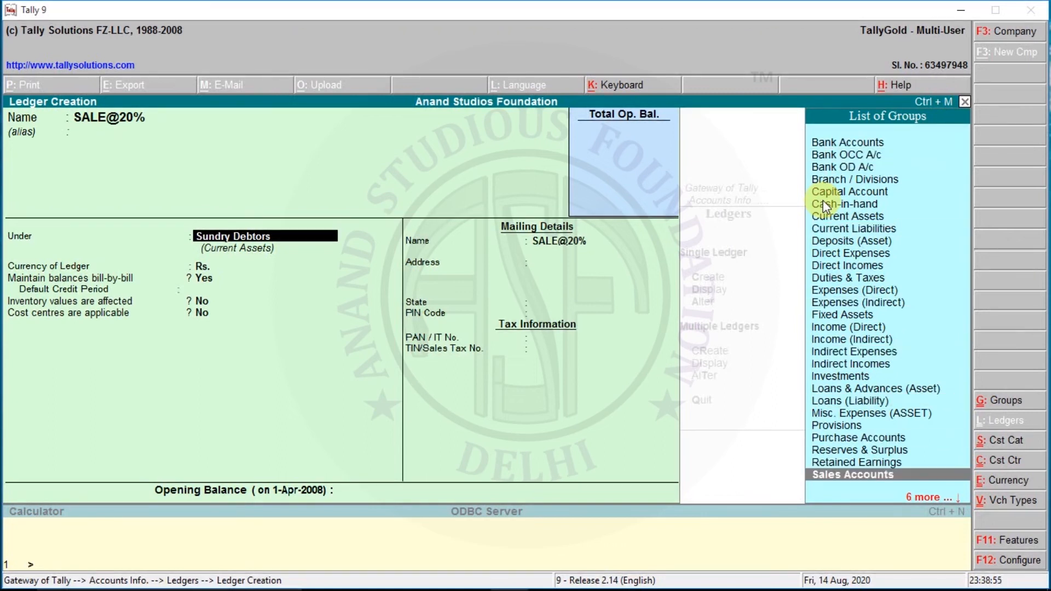
key("Return")
Keep inventory values and cost centres at Yes for the SALE@20% ledger, and set Used In VAT Returns to Yes
key("Return")
key("Return")
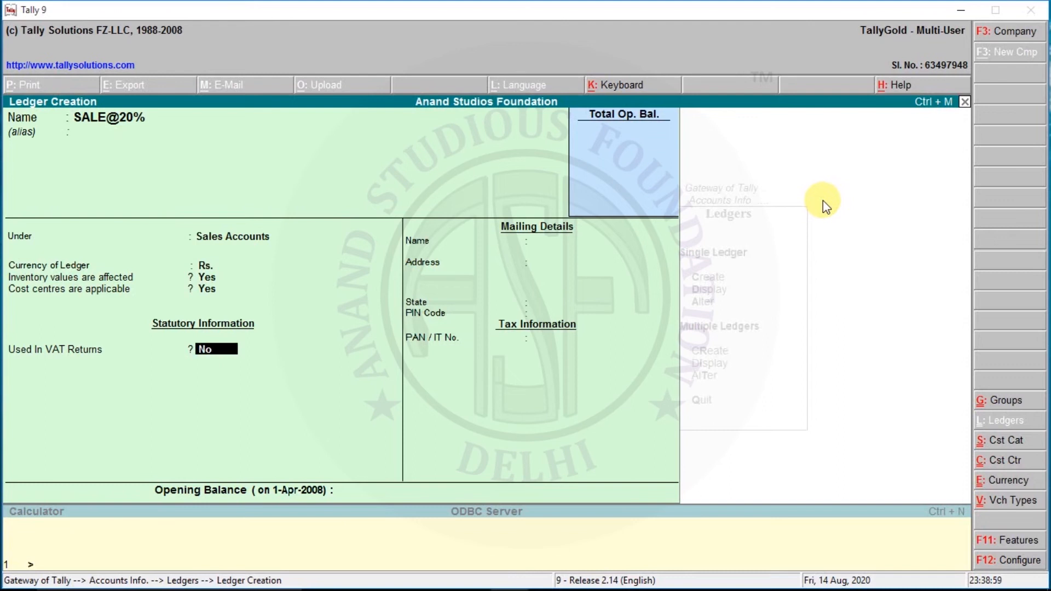
type("y")
key("Return")
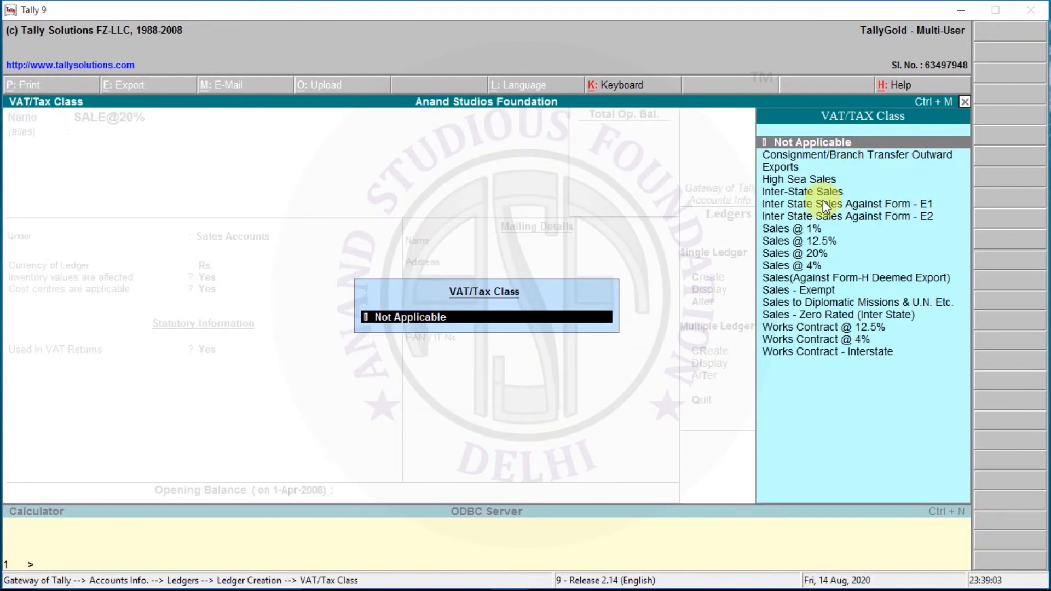
Set the VAT/Tax Class of the SALE@20% ledger to Sales @ 20%, and save the ledger without an opening balance
key("Down")
key("Down")
key("Down")
key("Down")
key("Down")
key("Down")
key("Down")
key("Down")
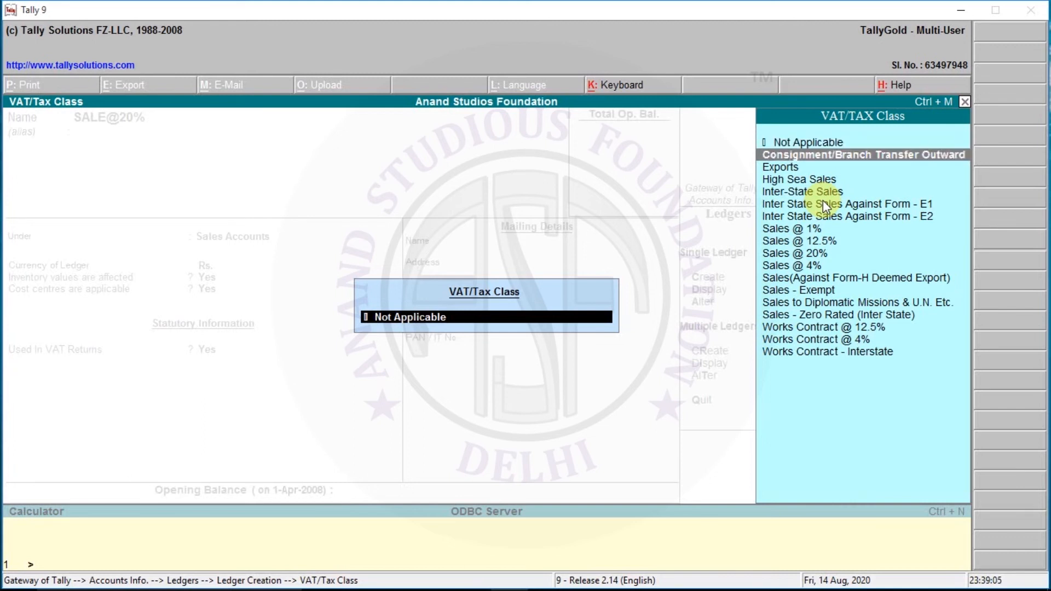
key("Down")
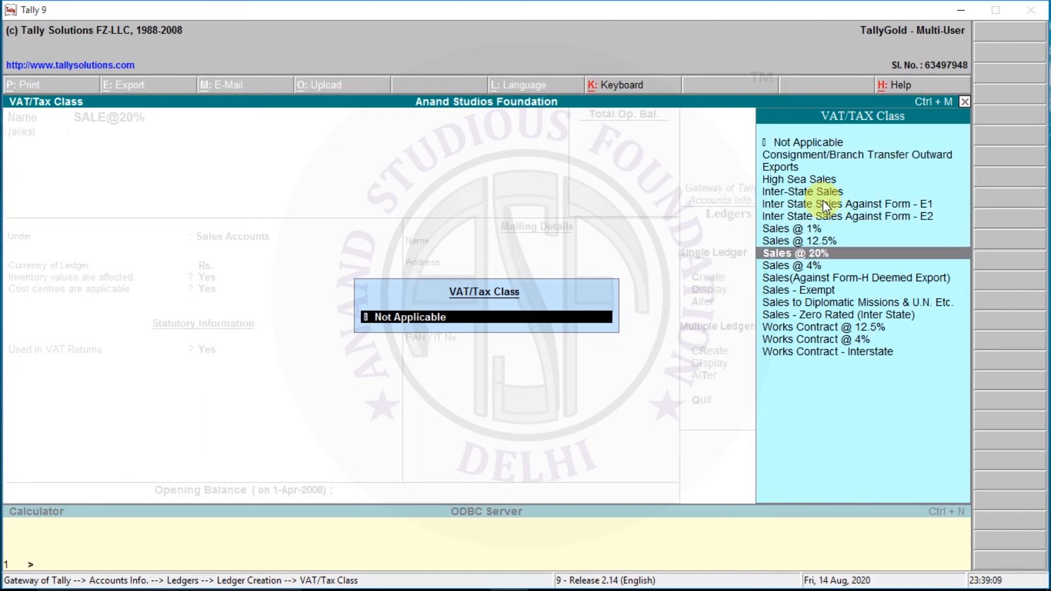
key("Return")
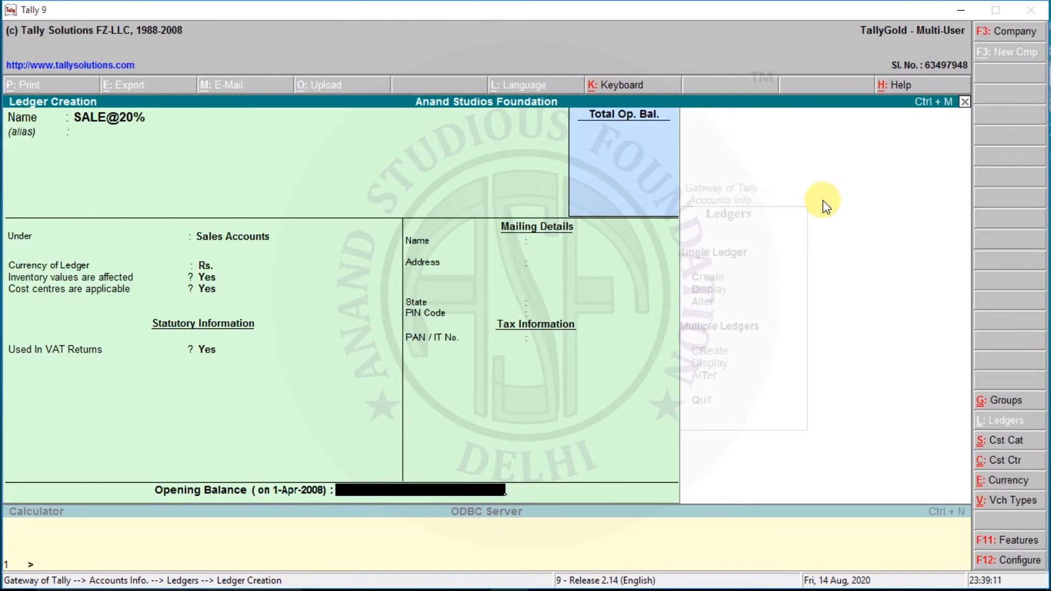
key("Return")
key("Return")
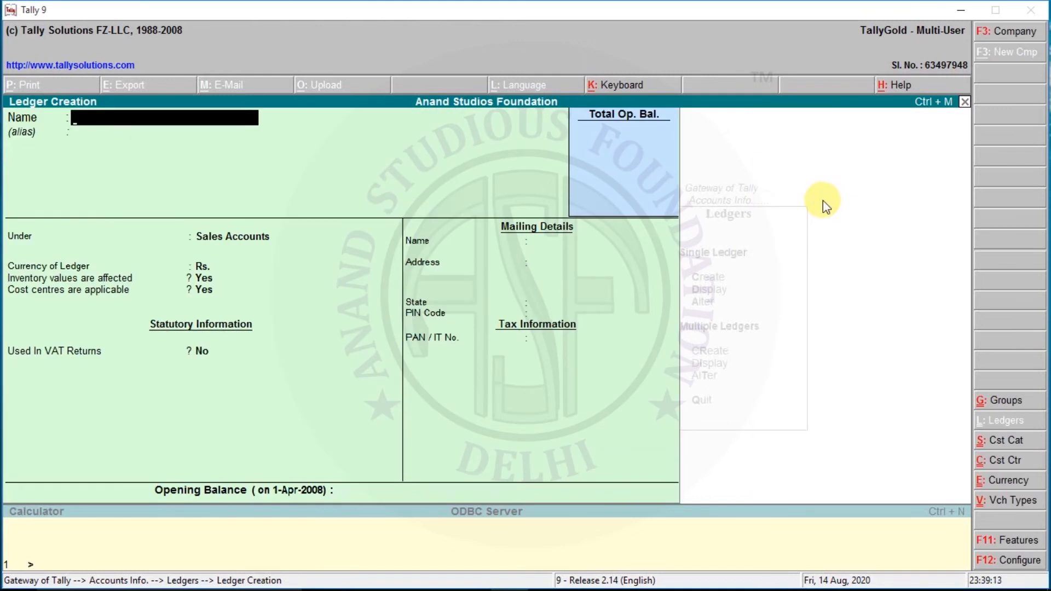
key("Escape")
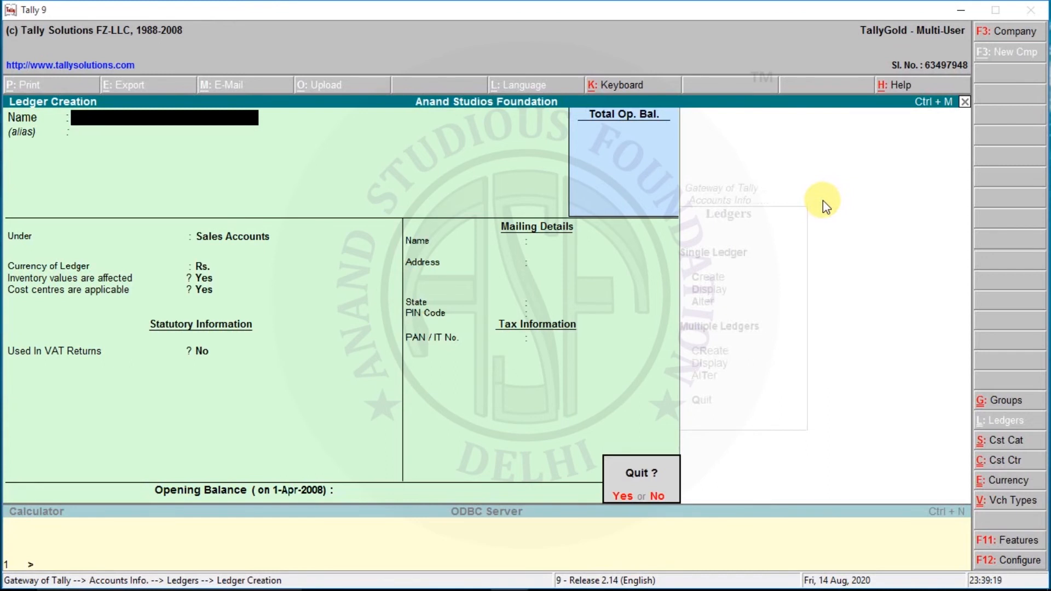
key("y")
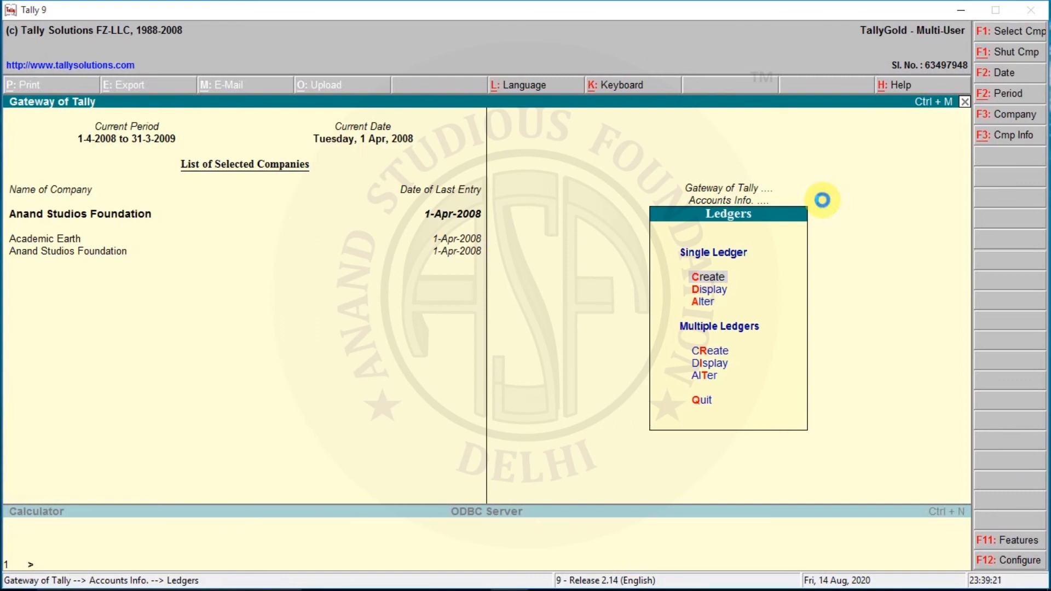
Start another single ledger and name it OUTPUT VAT@20%, leaving the alias blank
key("Return")
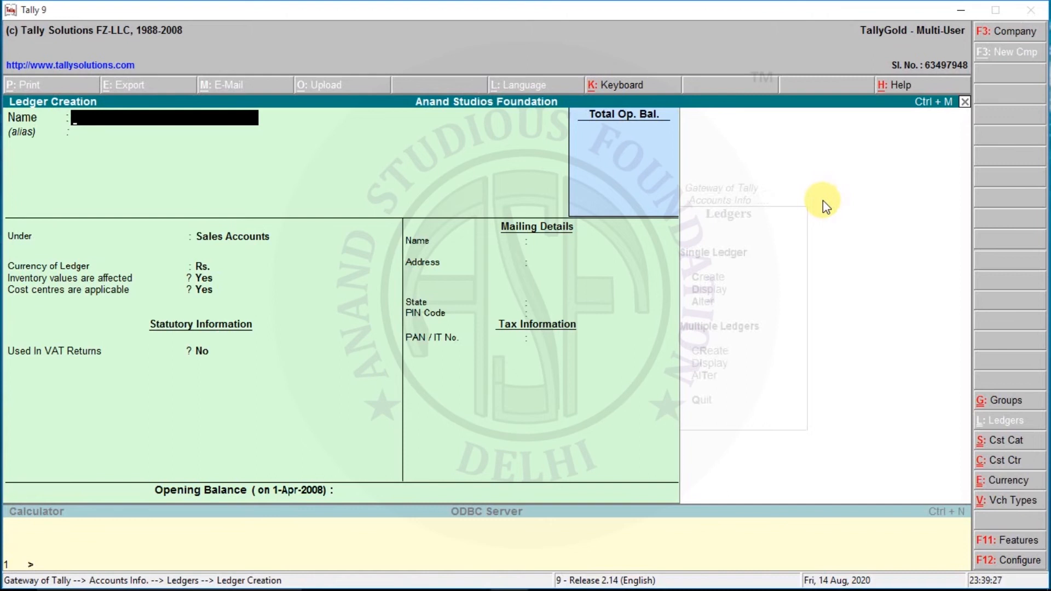
type("OUTP")
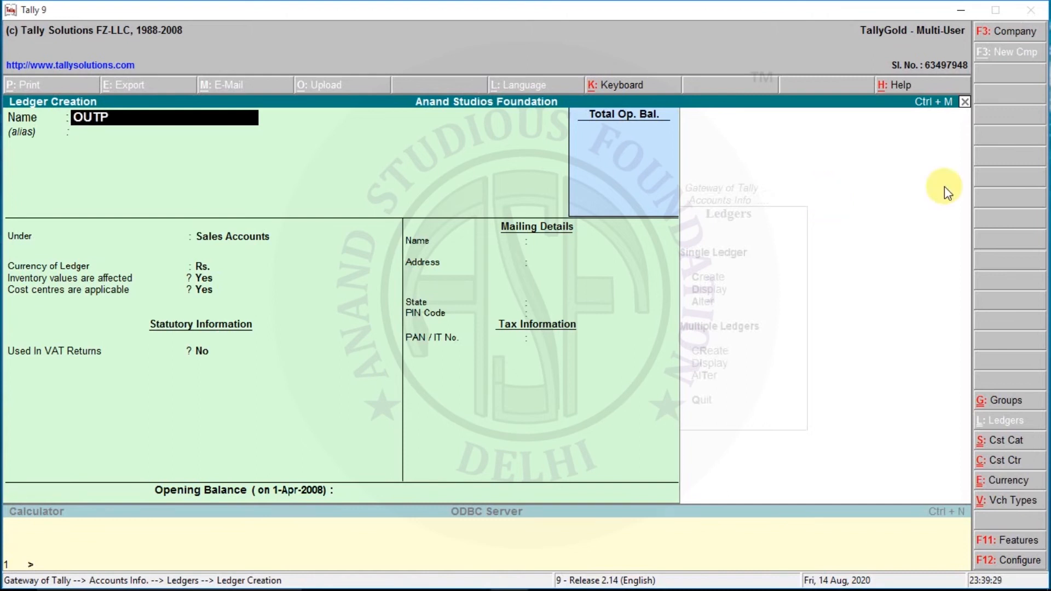
type("UT VAT@20%")
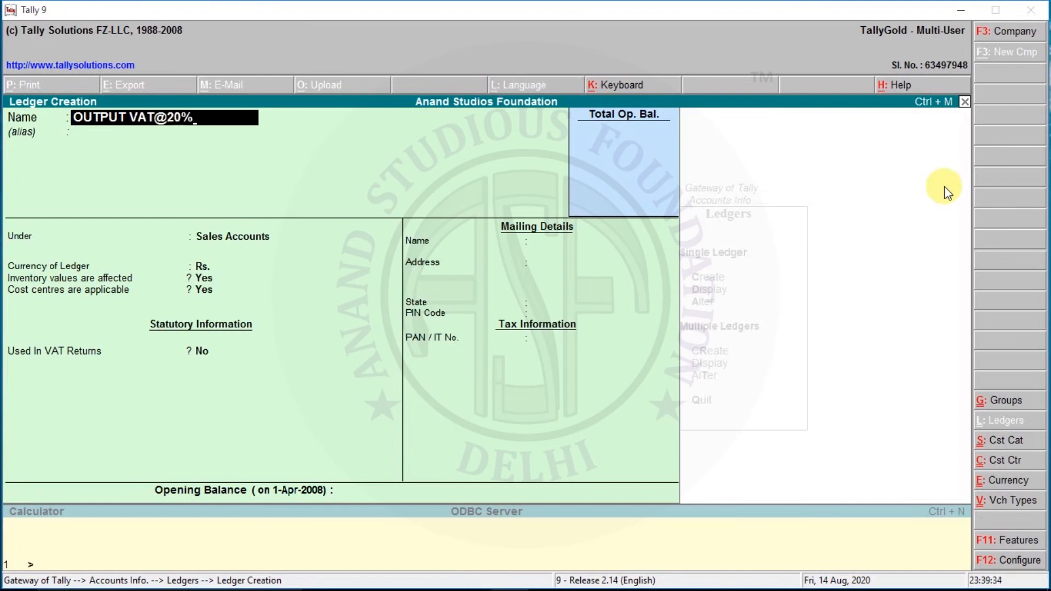
key("Return")
key("Return")
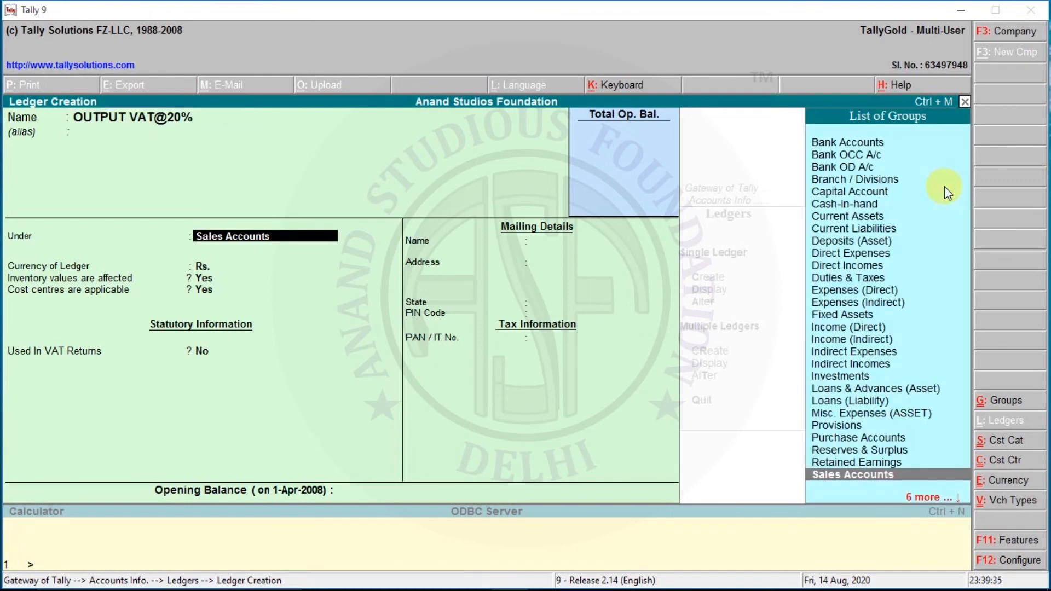
Place the OUTPUT VAT@20% ledger under the Duties & Taxes group
key("Up")
key("Up")
key("Up")
key("Up")
key("Up")
key("Up")
key("Up")
key("Up")
key("Up")
key("Up")
key("Up")
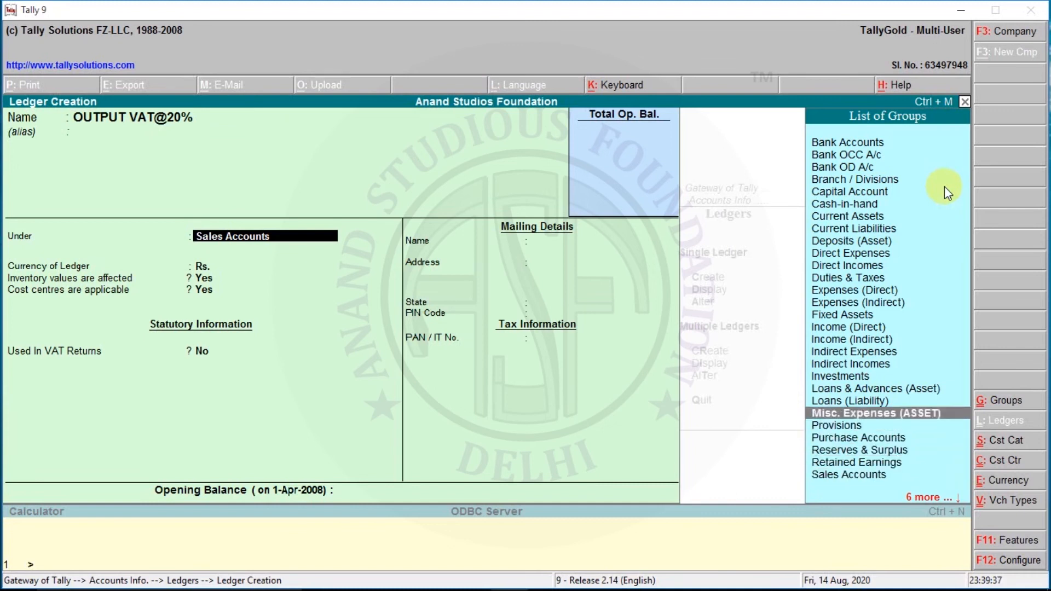
key("Up")
key("Up")
key("Up")
key("Up")
key("Up")
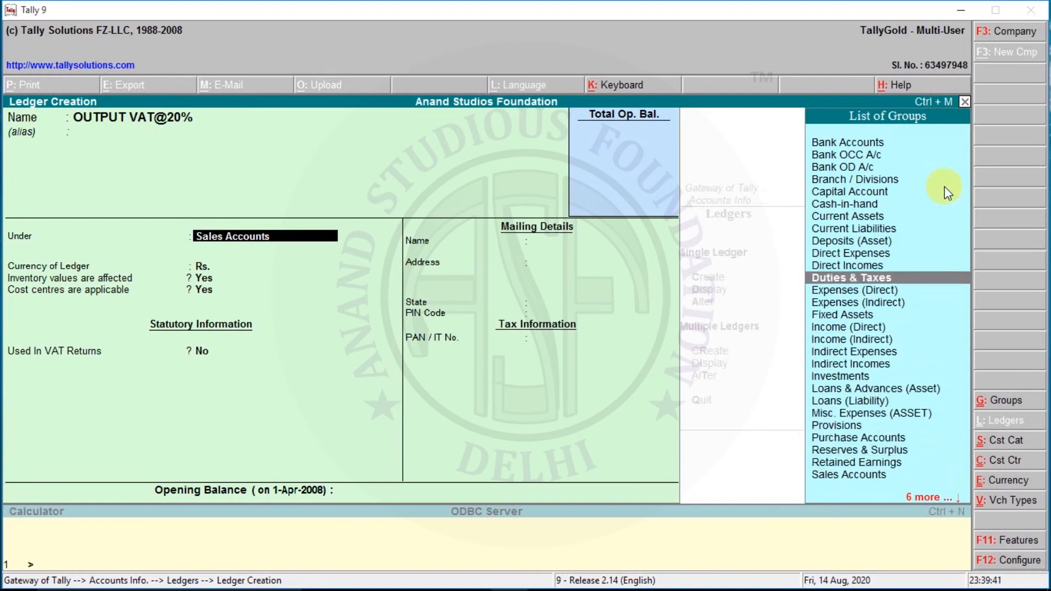
key("Return")
Set the OUTPUT VAT@20% ledger's type of duty/tax to VAT and its VAT/Tax Class to Output VAT @ 20%
key("Return")
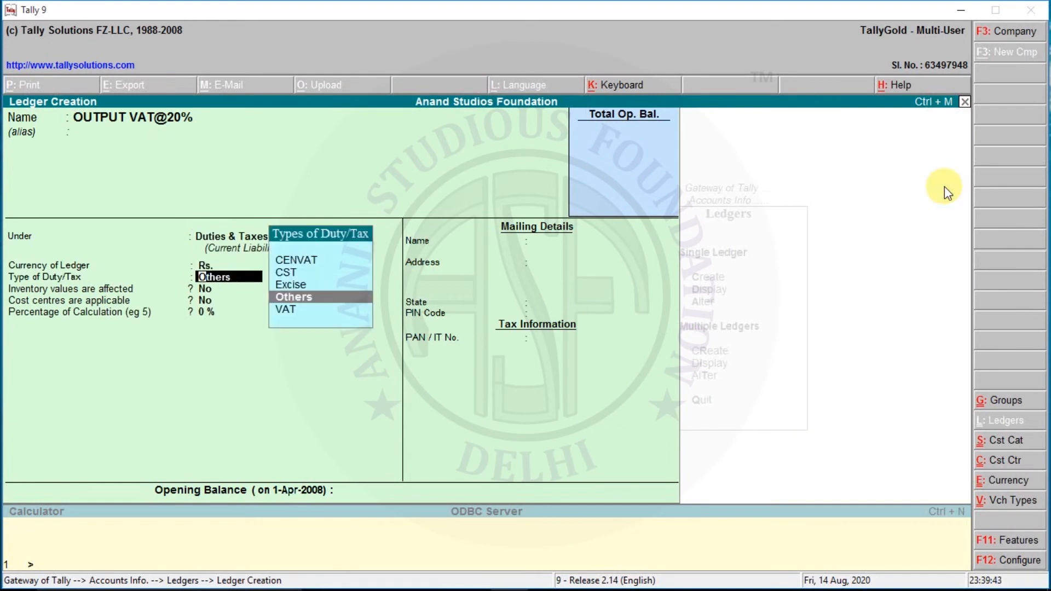
key("Down")
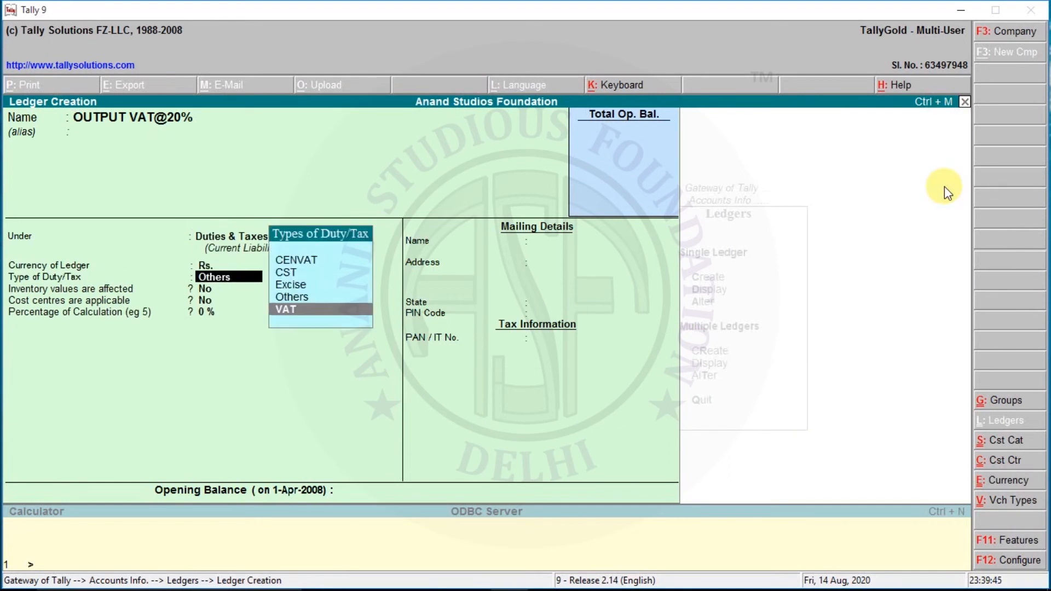
key("Return")
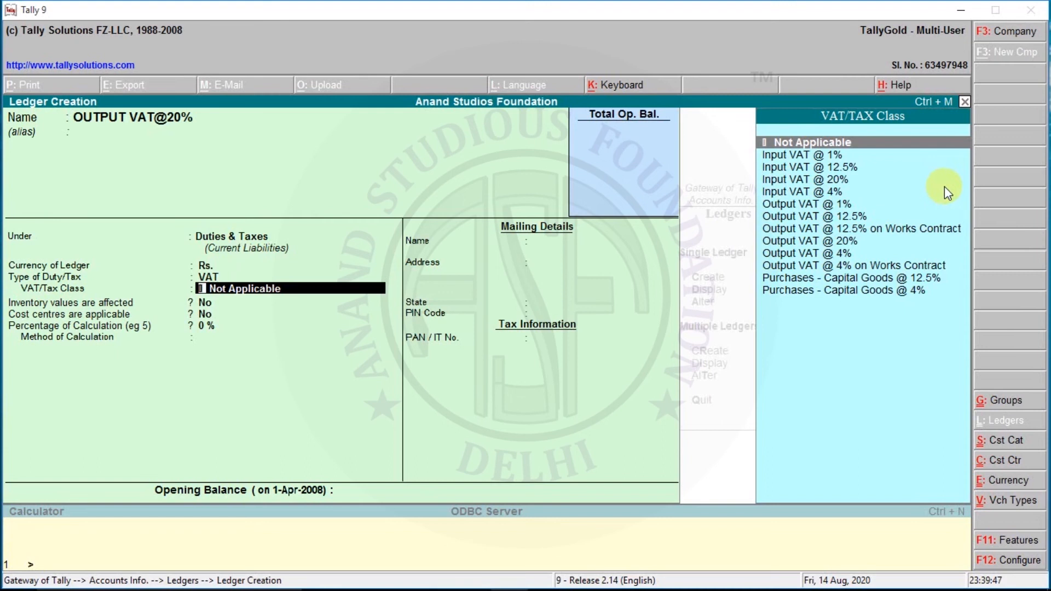
key("Down")
key("Down")
key("Down")
key("Down")
key("Up")
key("Down")
key("Down")
key("Down")
key("Down")
key("Down")
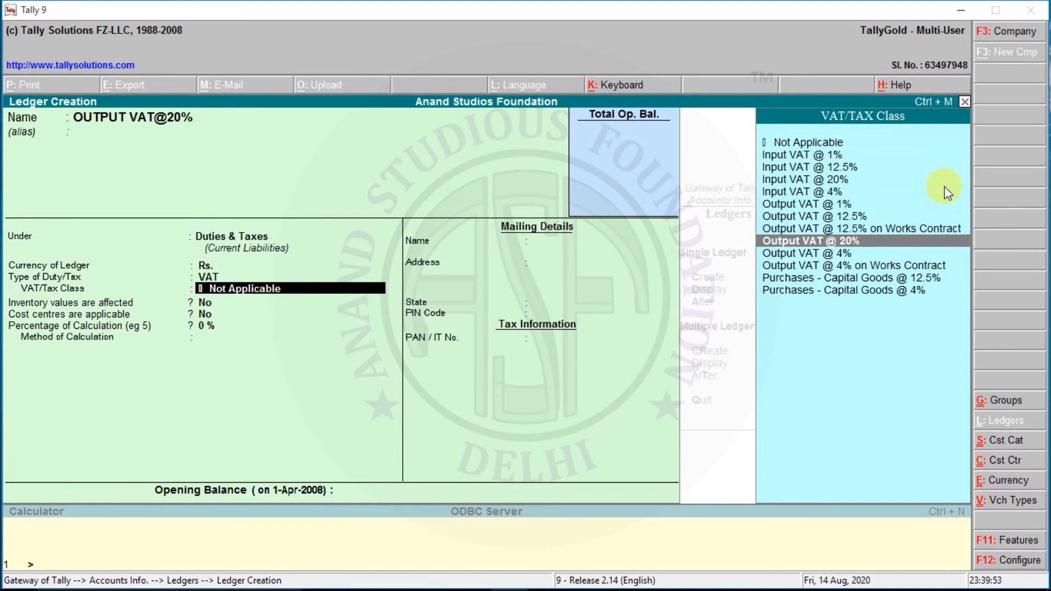
key("Return")
Keep inventory values and cost centres at No for the OUTPUT VAT@20% ledger, save it and leave ledger creation
key("Return")
key("Return")
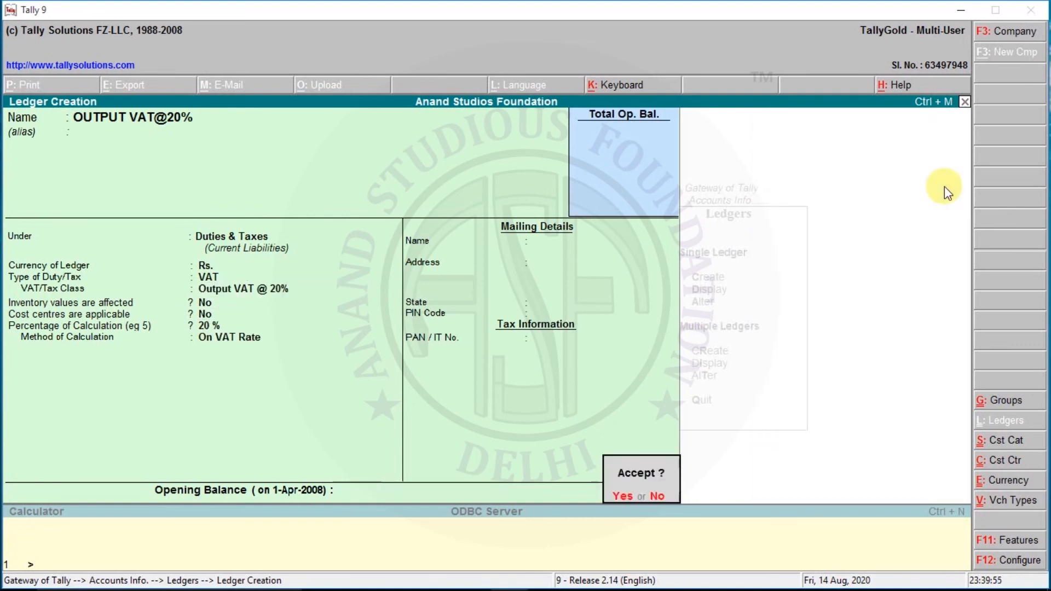
key("Return")
key("Return")
key("Escape")
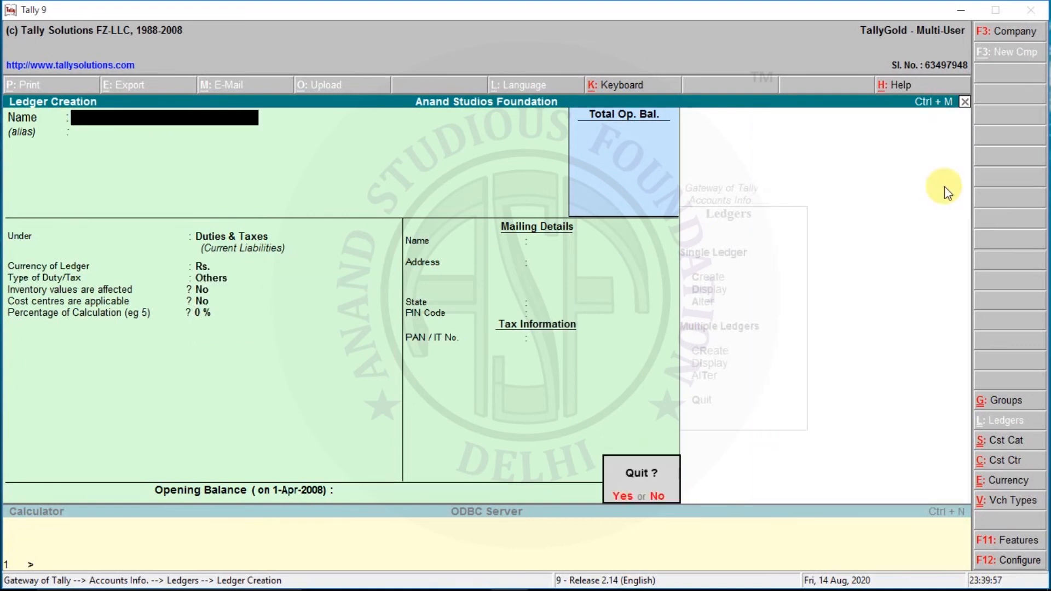
key("Return")
key("Escape")
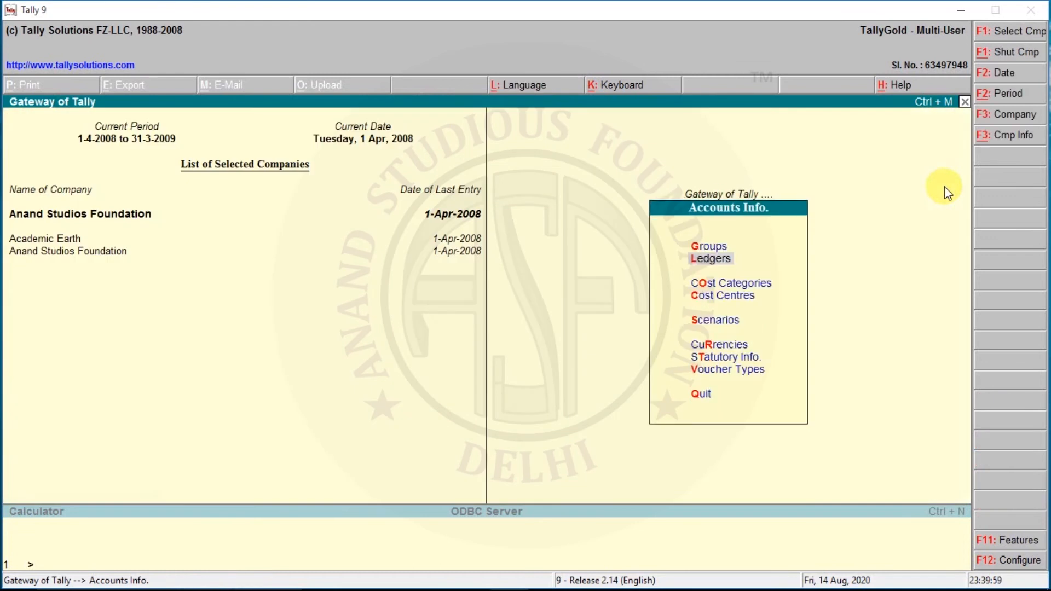
Start a sales order among the inventory vouchers and choose the newly created customer's ledger as the party account
key("Escape")
key("Down")
key("Down")
key("Down")
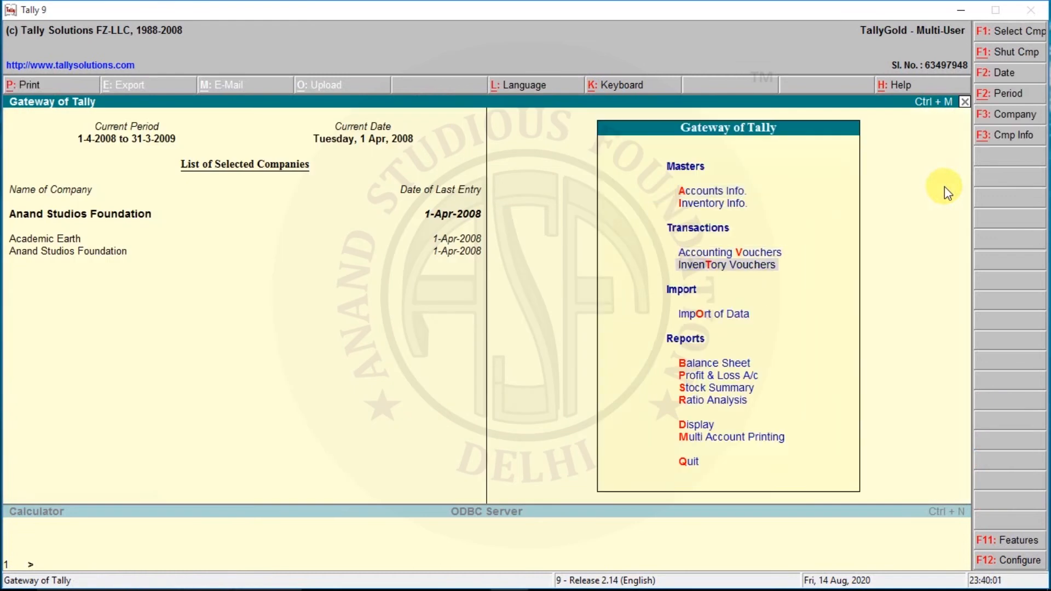
key("Return")
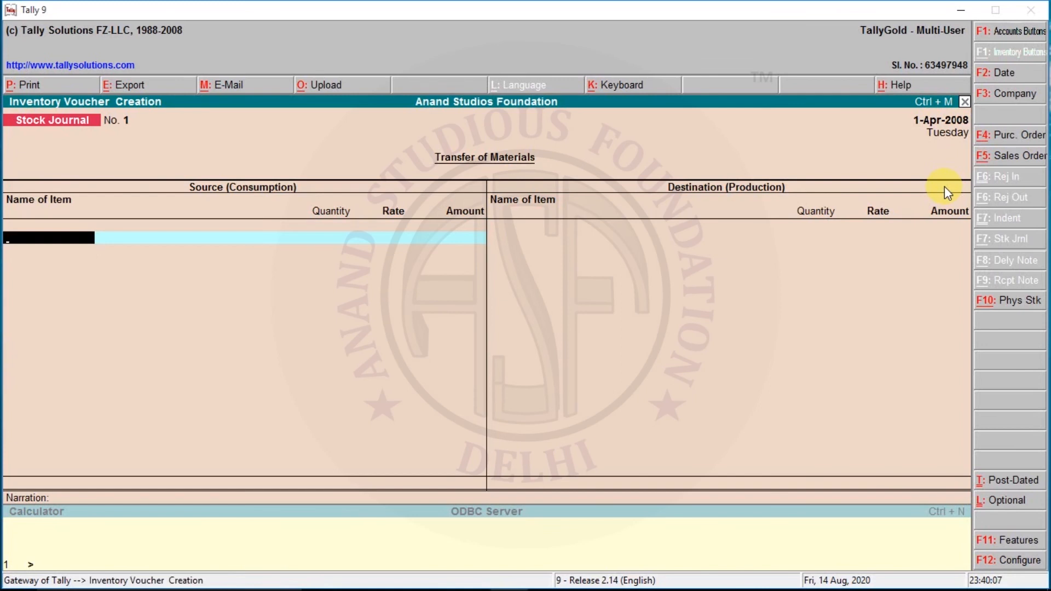
left_click(1004, 155)
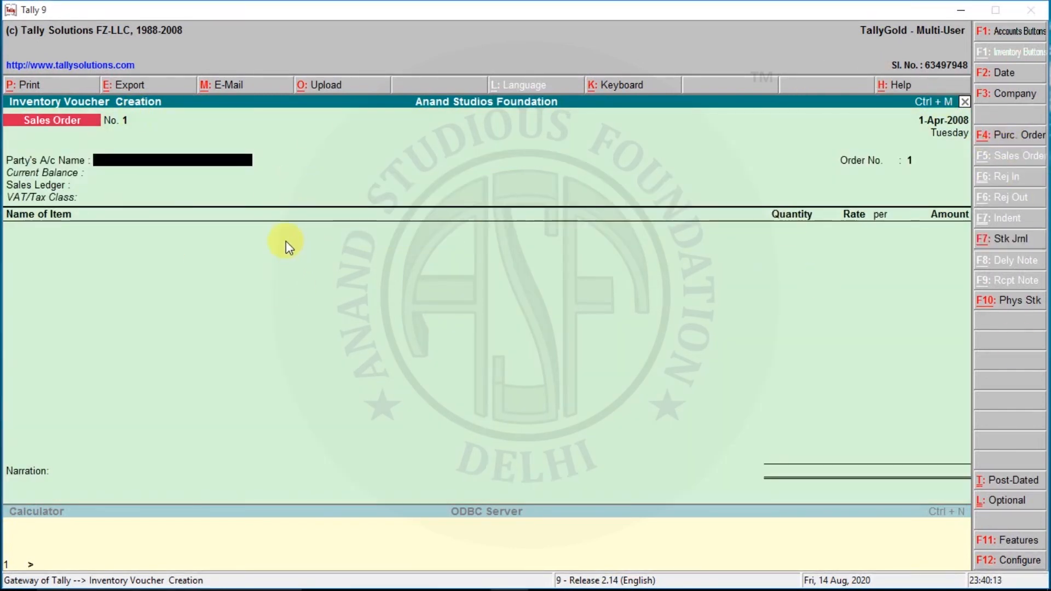
type("MR")
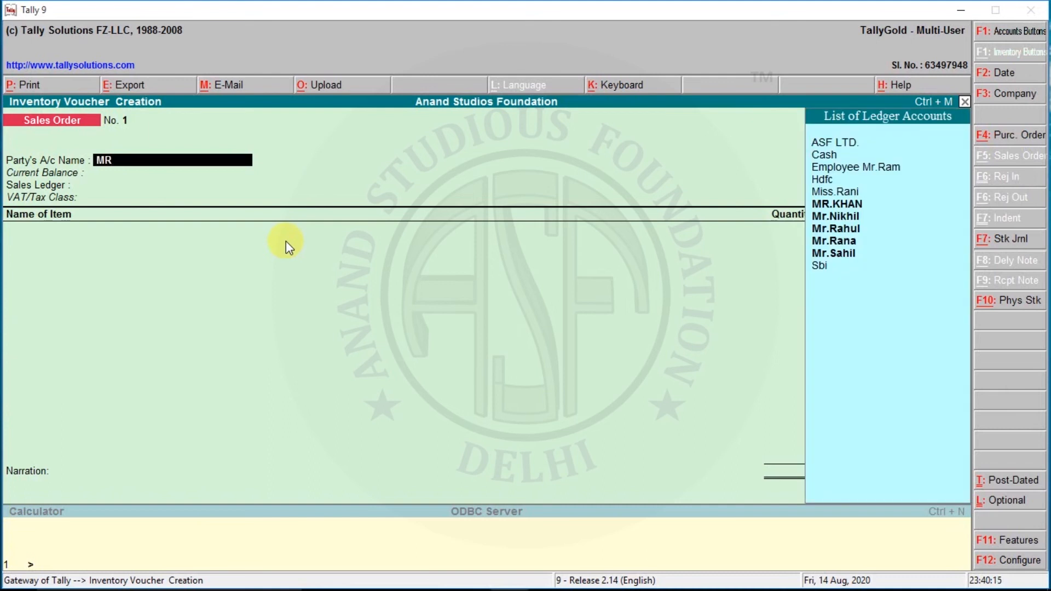
key("Down")
key("Up")
key("Return")
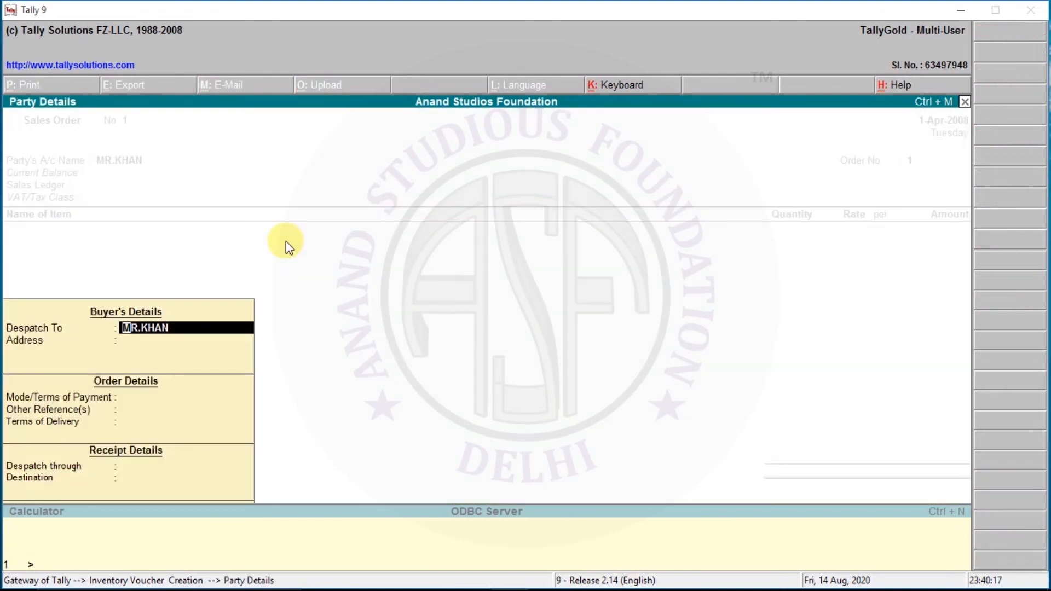
Keep the default buyer details and order number 1, leave order and receipt details blank, and use SALE@20% as the sales ledger
key("Return")
key("Return")
key("Return")
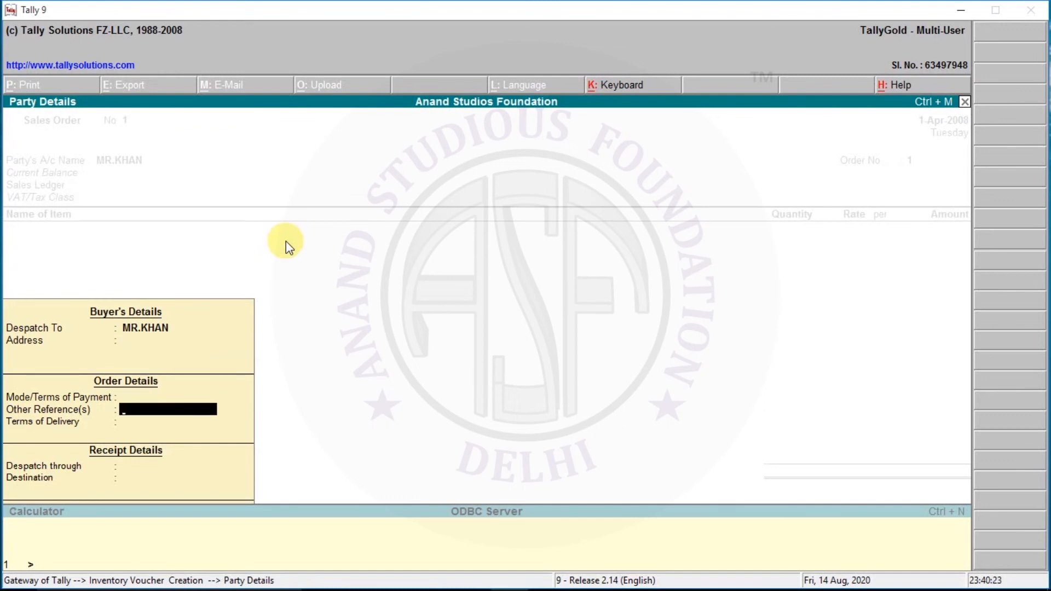
key("Return")
key("Return")
key("Return")
key("Return")
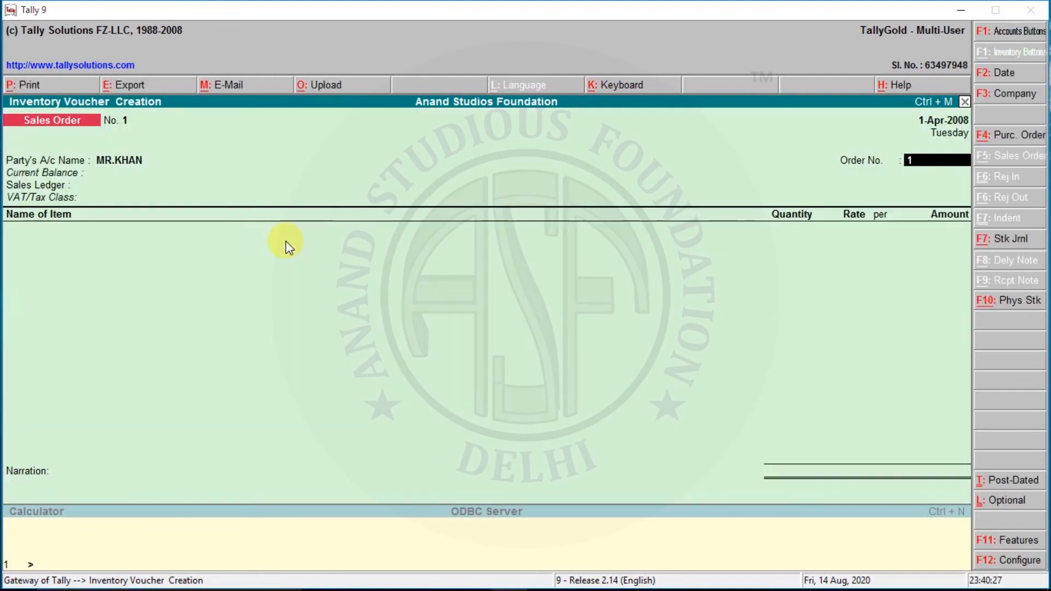
key("Return")
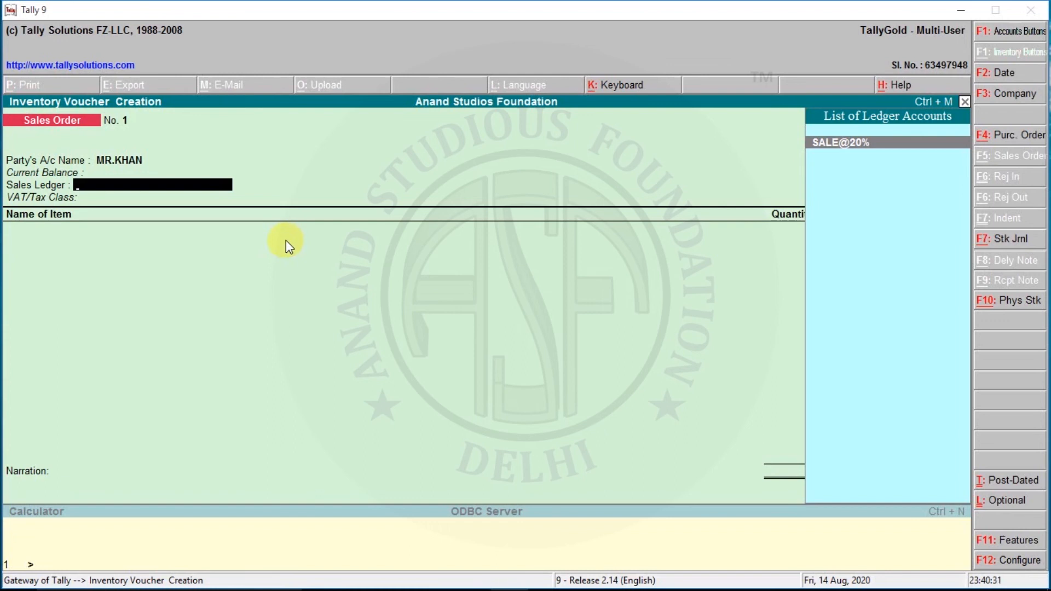
key("Return")
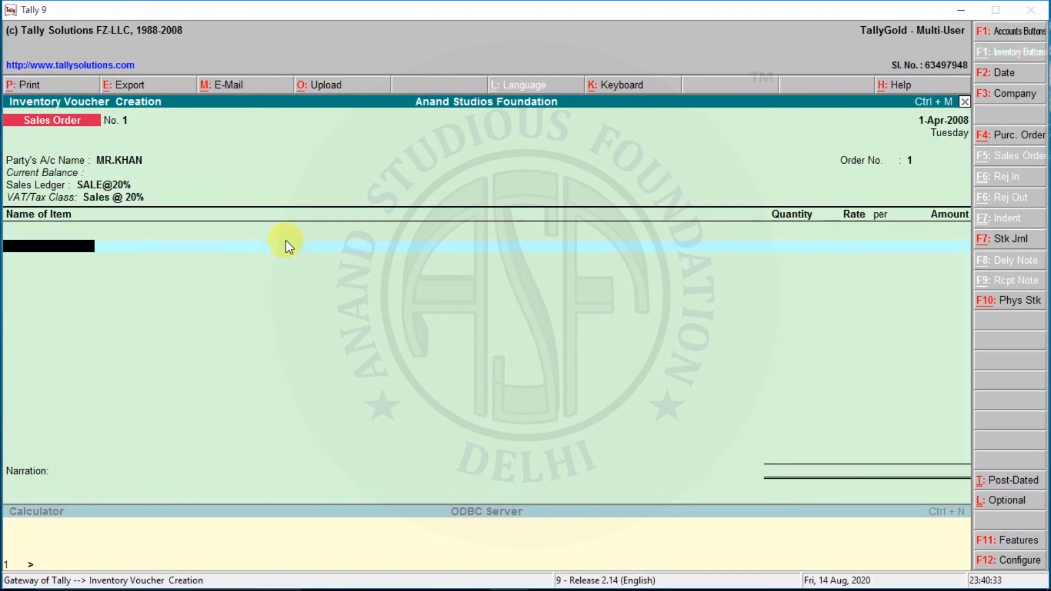
Add the Mouse item to the sales order with a due date of 1-Apr-2008
type("MO")
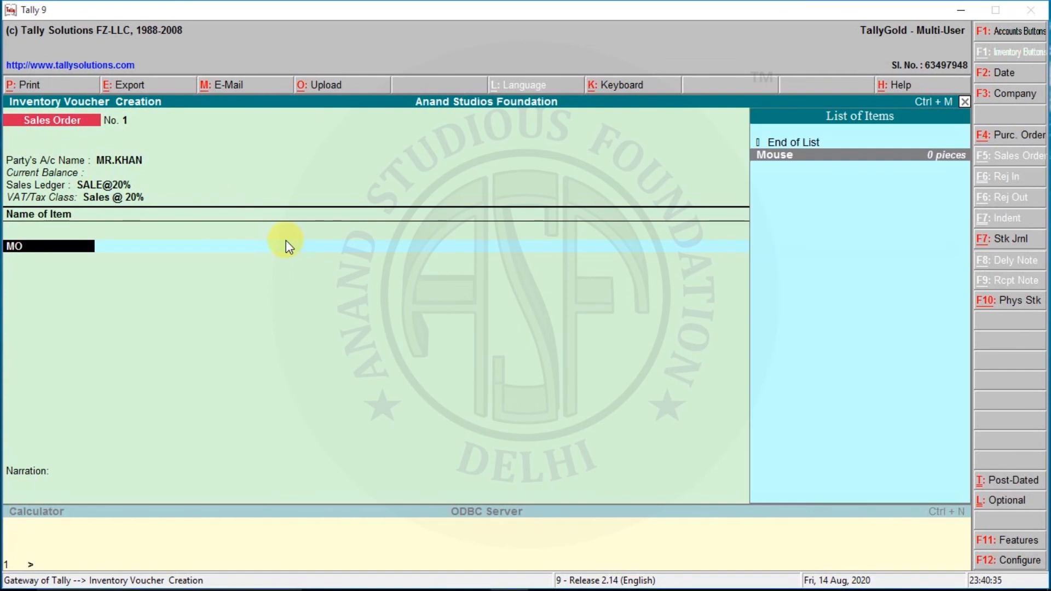
key("Return")
key("Return")
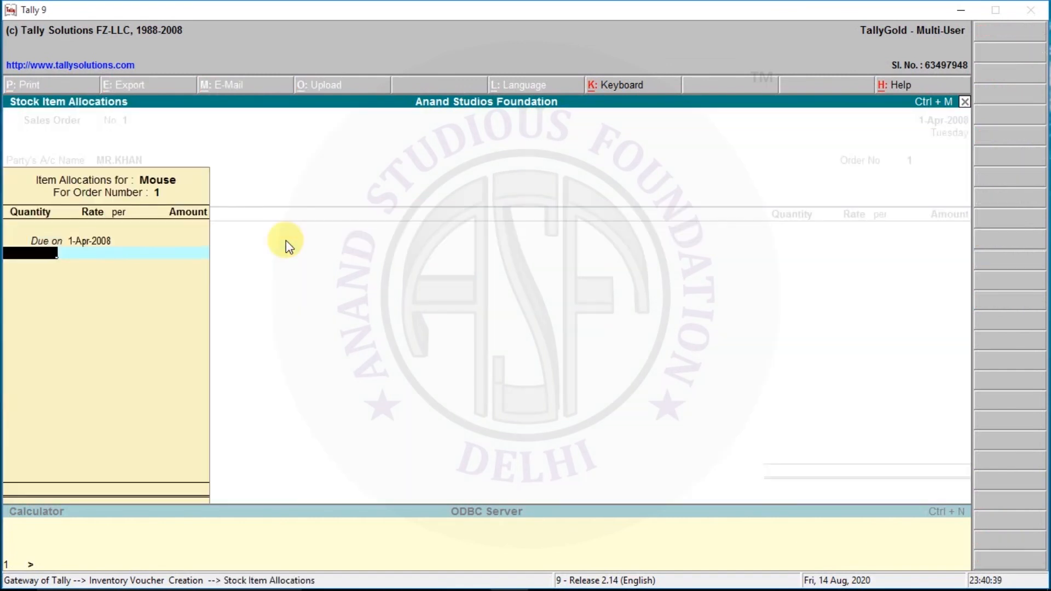
type("150")
key("Return")
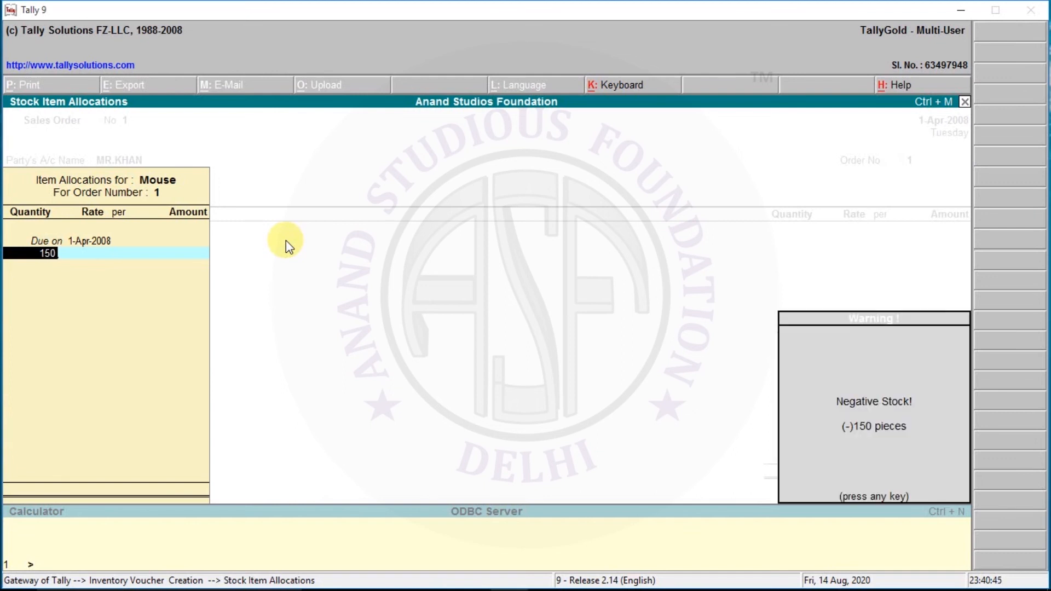
key("Return")
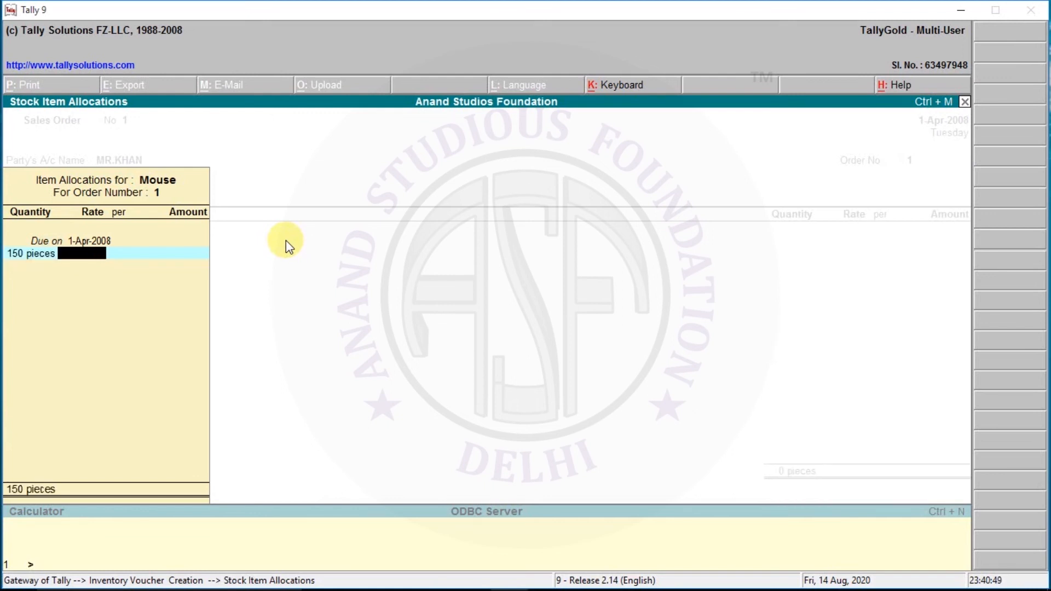
Set the Mouse quantity in the sales order's item allocation to 50 pieces
key("BackSpace")
type("50")
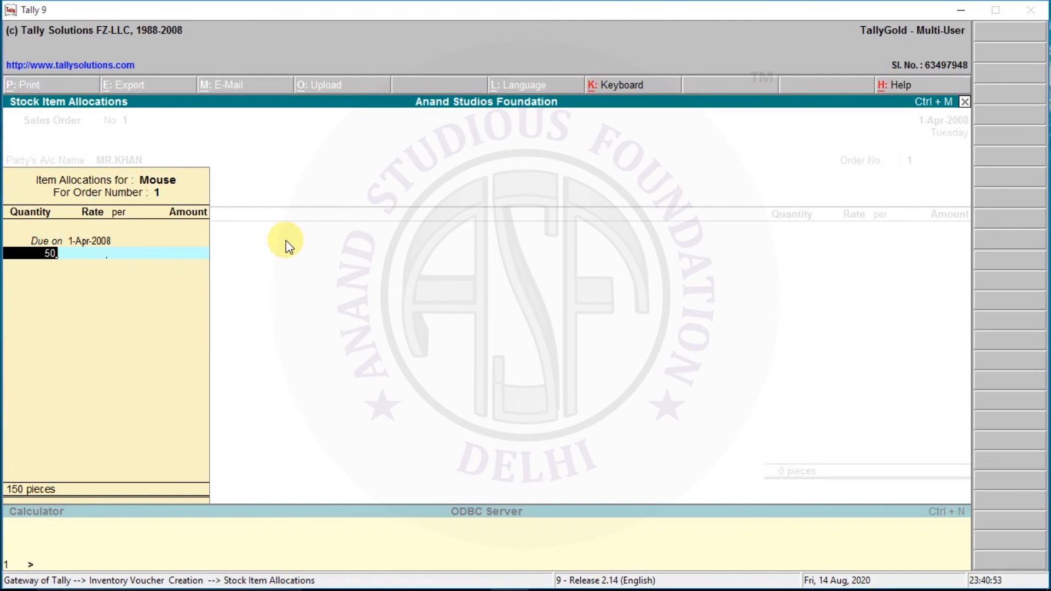
key("Return")
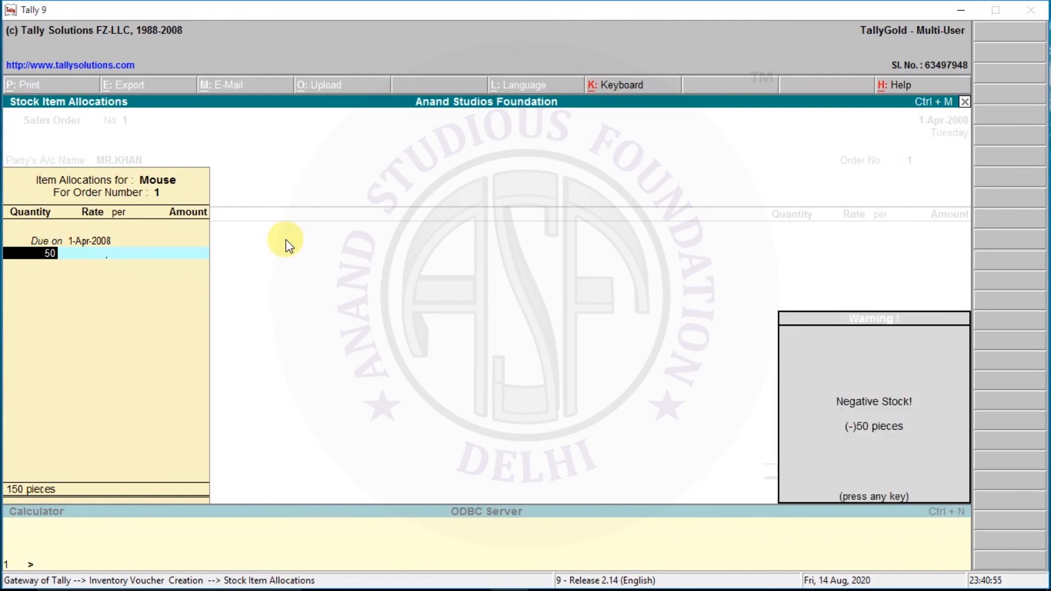
key("Return")
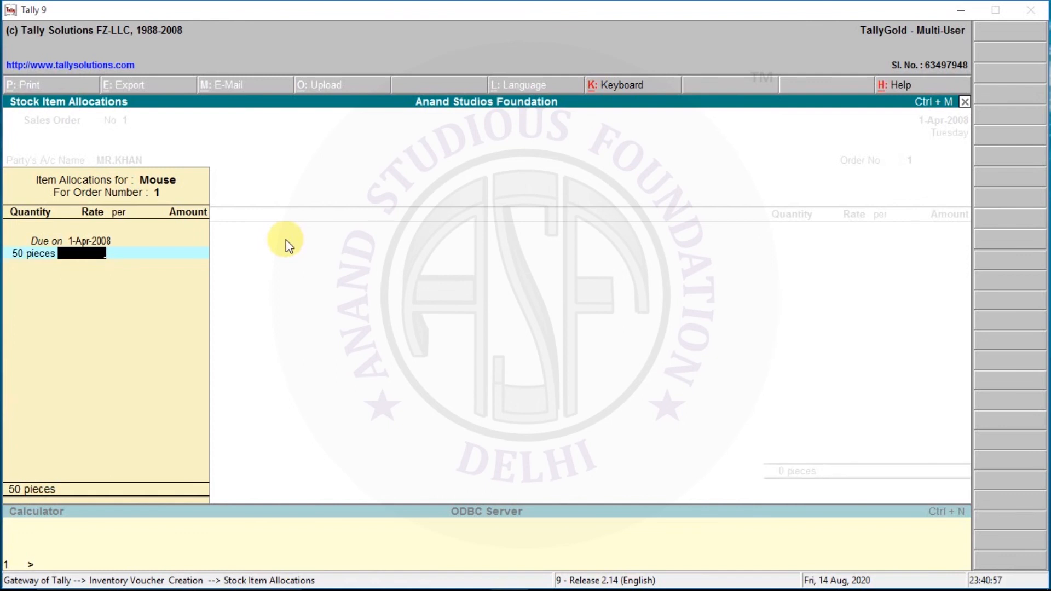
Set the Mouse rate to 200 per piece, finish the item allocation and accept the calculated amount
type("200")
key("Return")
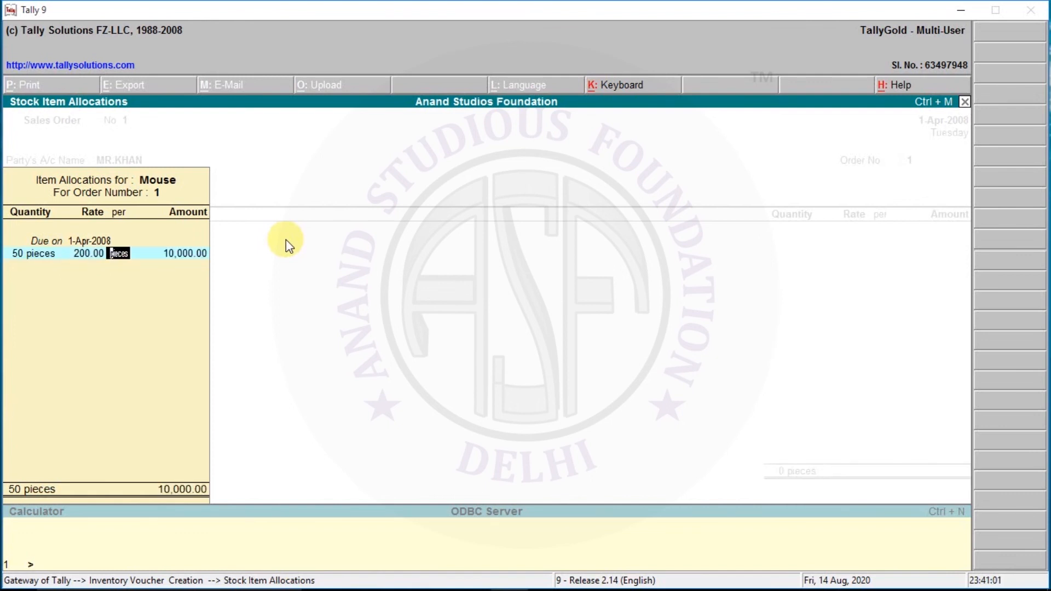
key("Return")
key("Return")
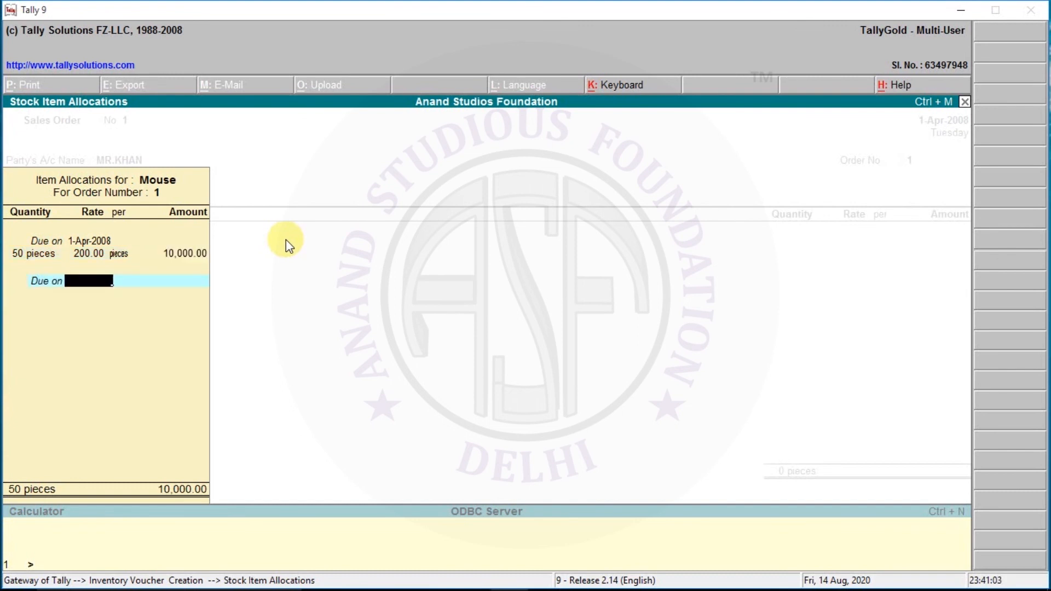
key("Return")
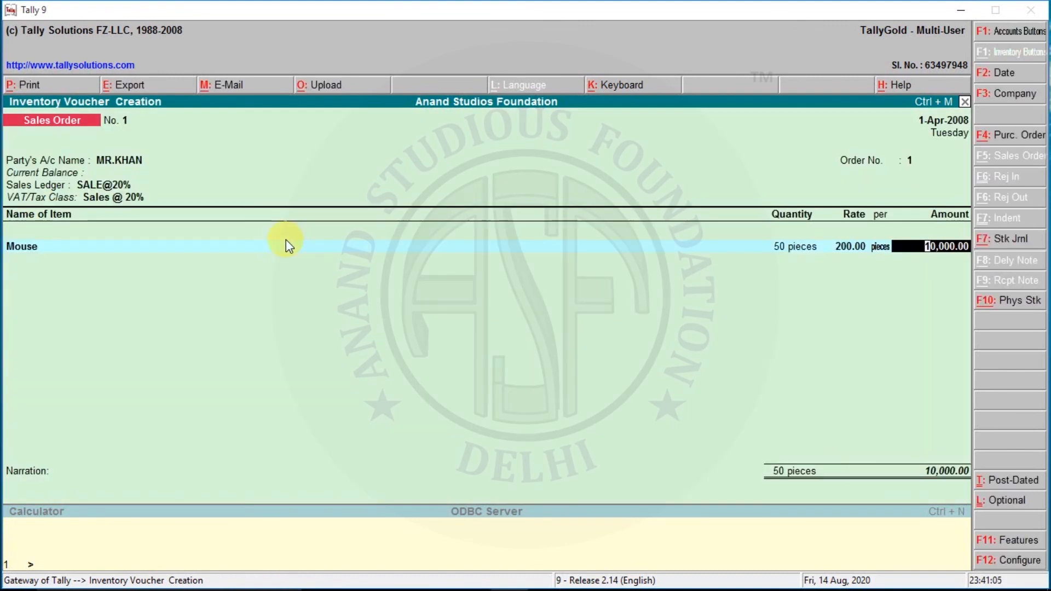
key("Return")
key("Return")
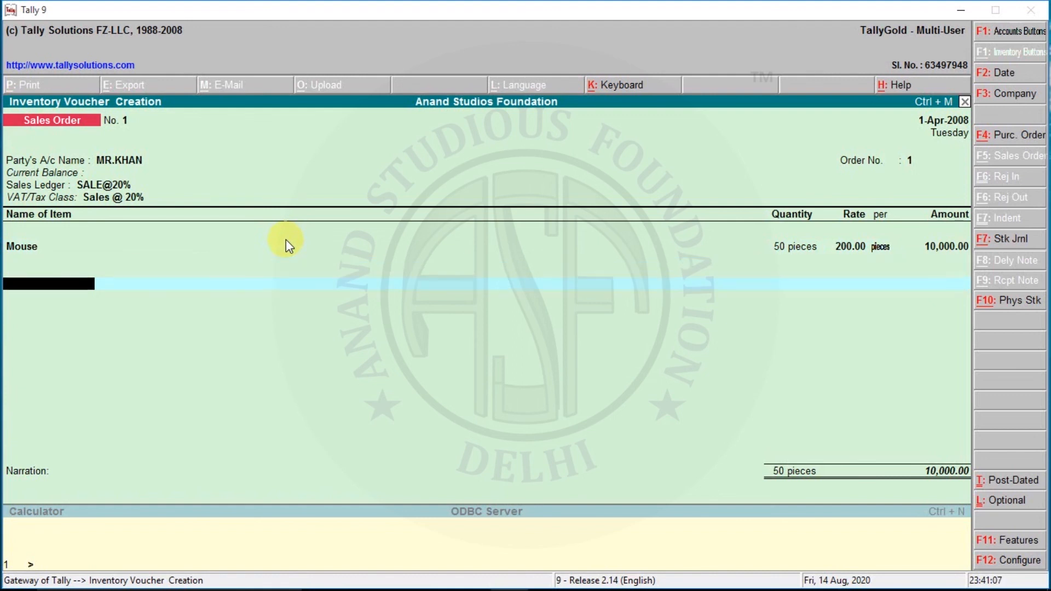
Close the item list and add the OUTPUT VAT@20% ledger to the sales order below the Mouse line
key("Return")
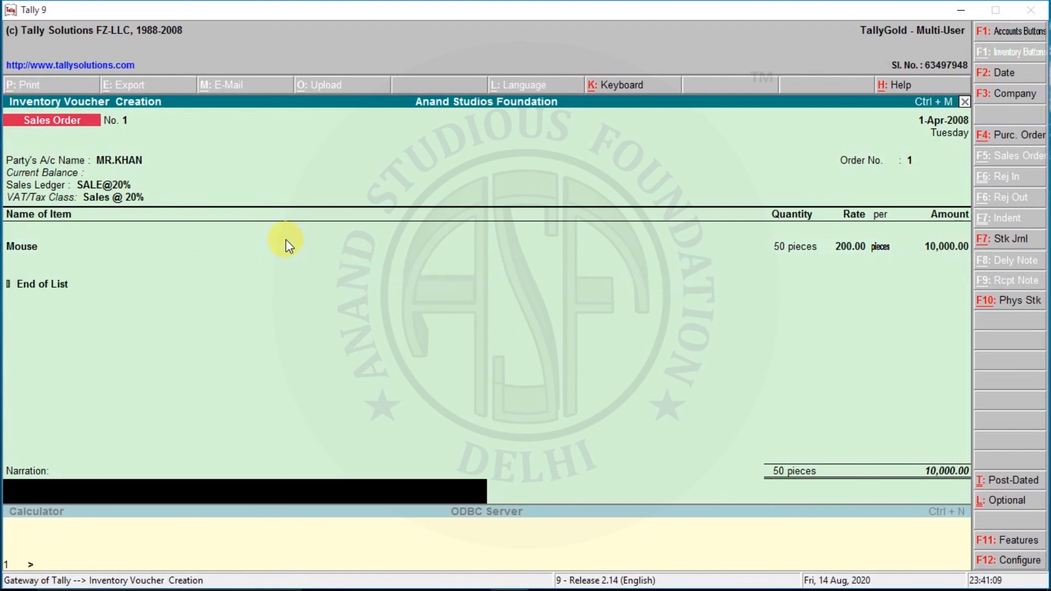
key("BackSpace")
key("Down")
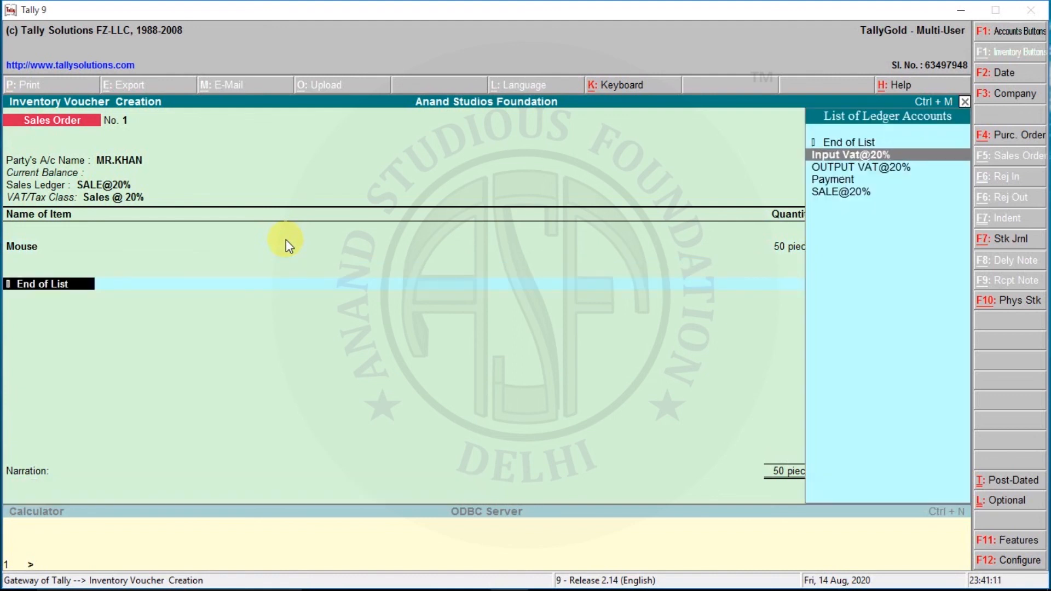
key("Down")
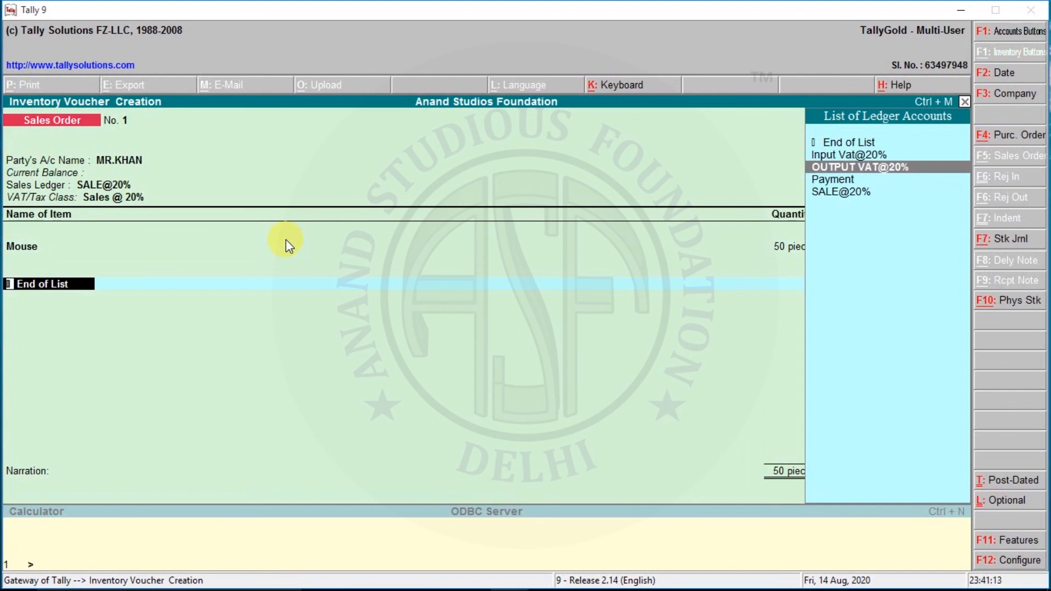
key("BackSpace")
key("Return")
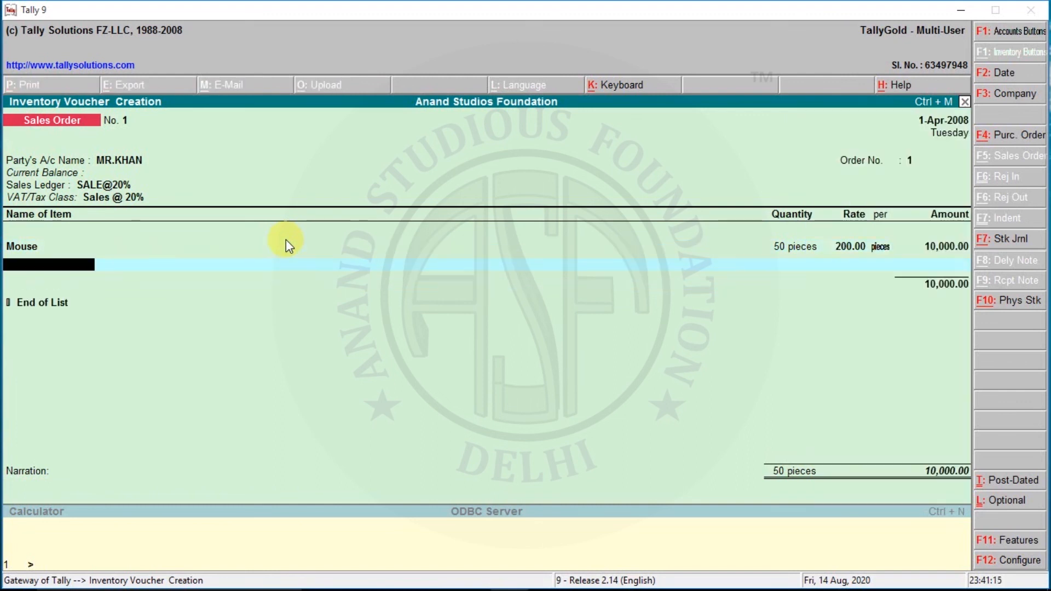
key("Return")
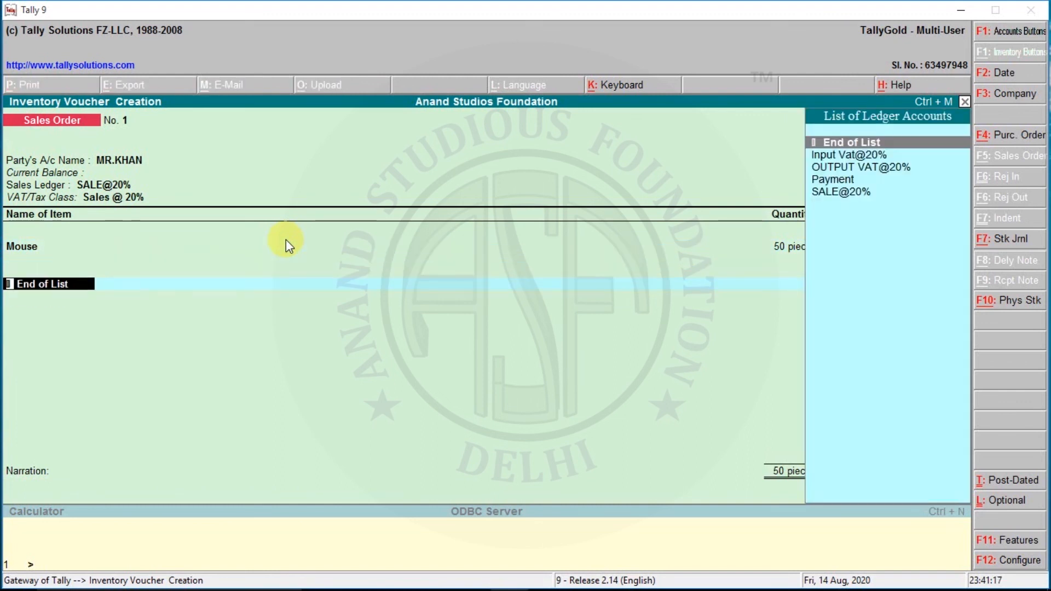
key("Down")
key("Down")
key("Return")
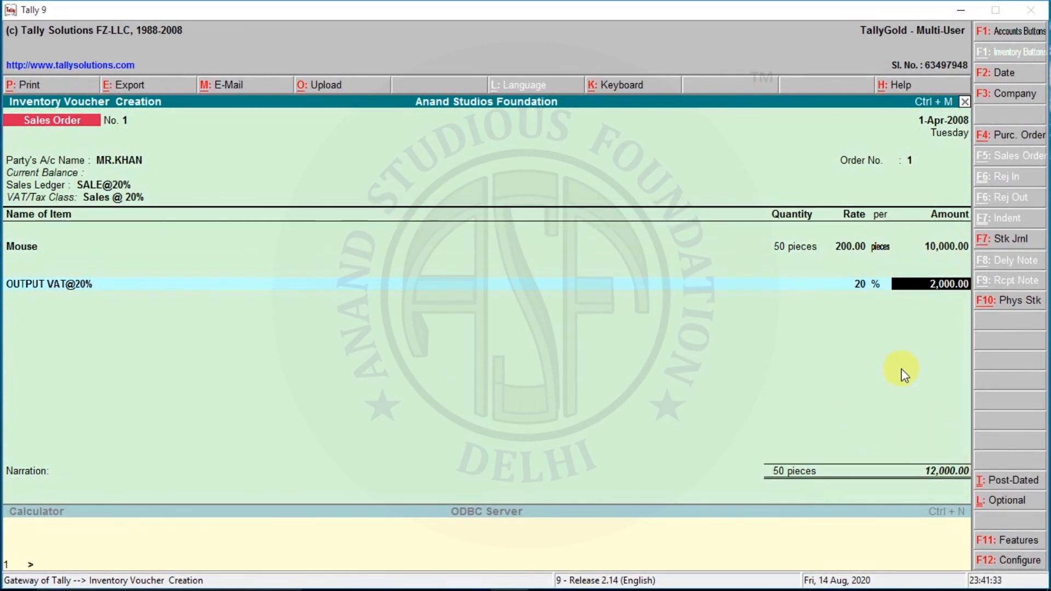
Accept the output VAT line, save the sales order with a blank narration and return to the Gateway of Tally
key("Return")
key("Return")
key("Return")
key("Return")
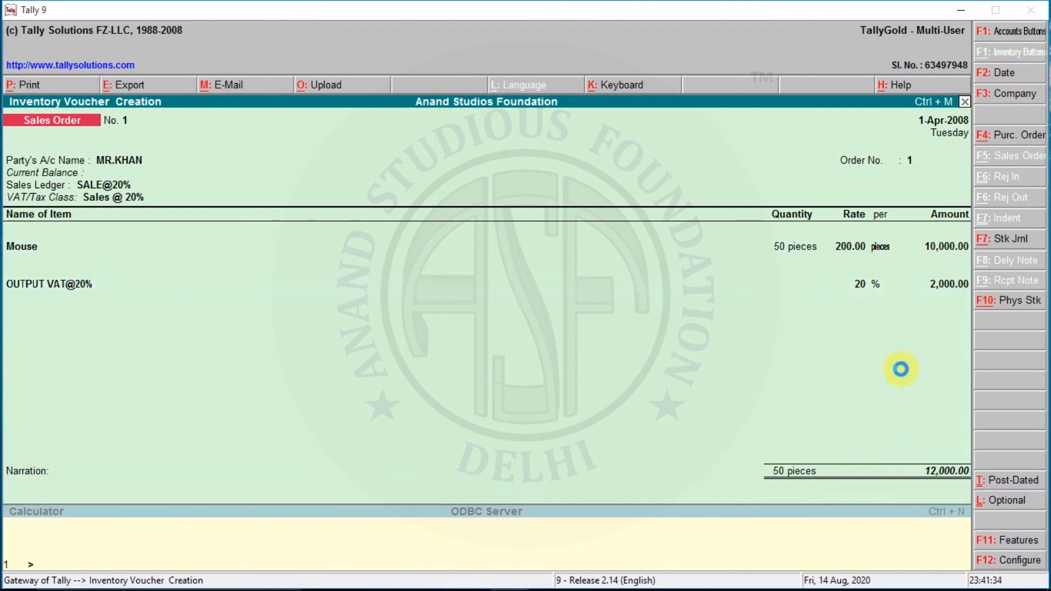
key("Escape")
key("Return")
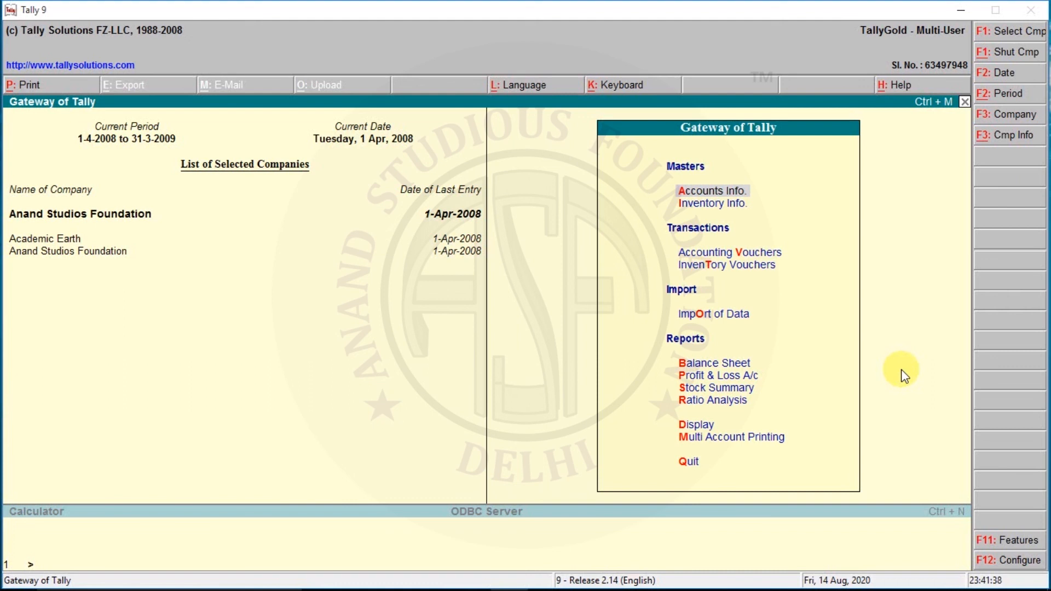
Display the Day Book of Anand Studios Foundation
key("Down")
key("Down")
key("Down")
key("Down")
key("Down")
key("Down")
key("Down")
key("Down")
key("Down")
key("Return")
key("Down")
key("Return")
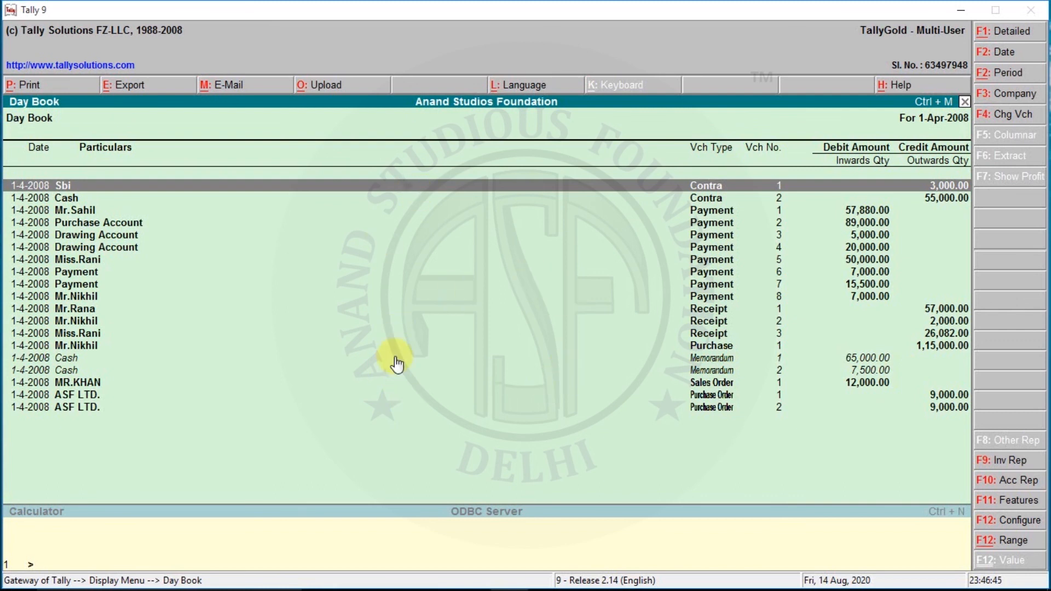
Go through the Day Book vouchers of 1-Apr-2008 and examine the sales order and purchase order entries
key("Down")
key("Down")
key("Down")
key("Down")
key("Down")
key("Down")
key("Down")
key("Down")
key("Down")
key("Down")
key("Down")
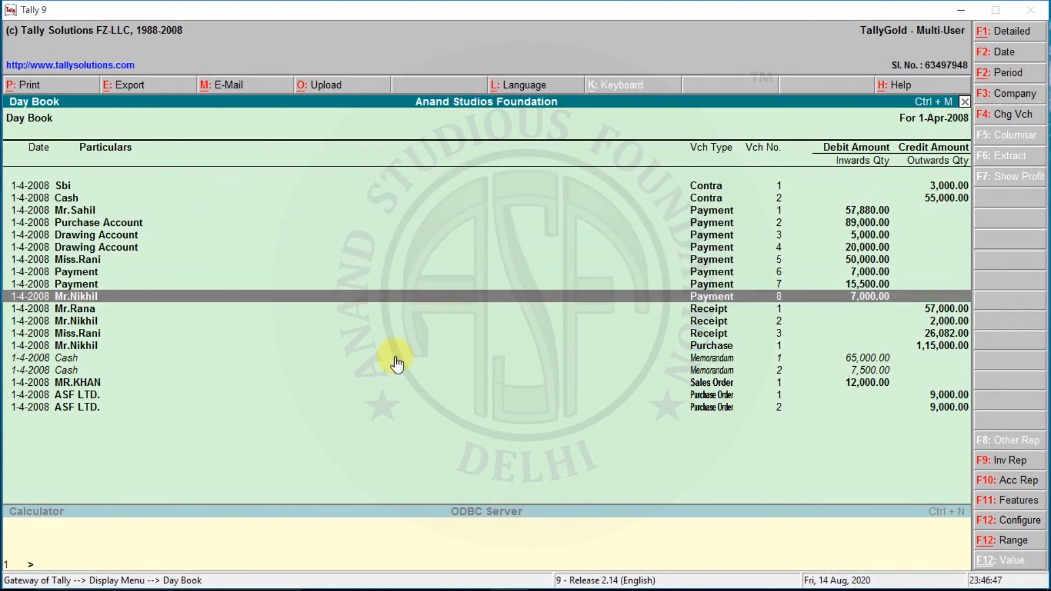
key("Down")
key("Down")
key("Down")
key("Down")
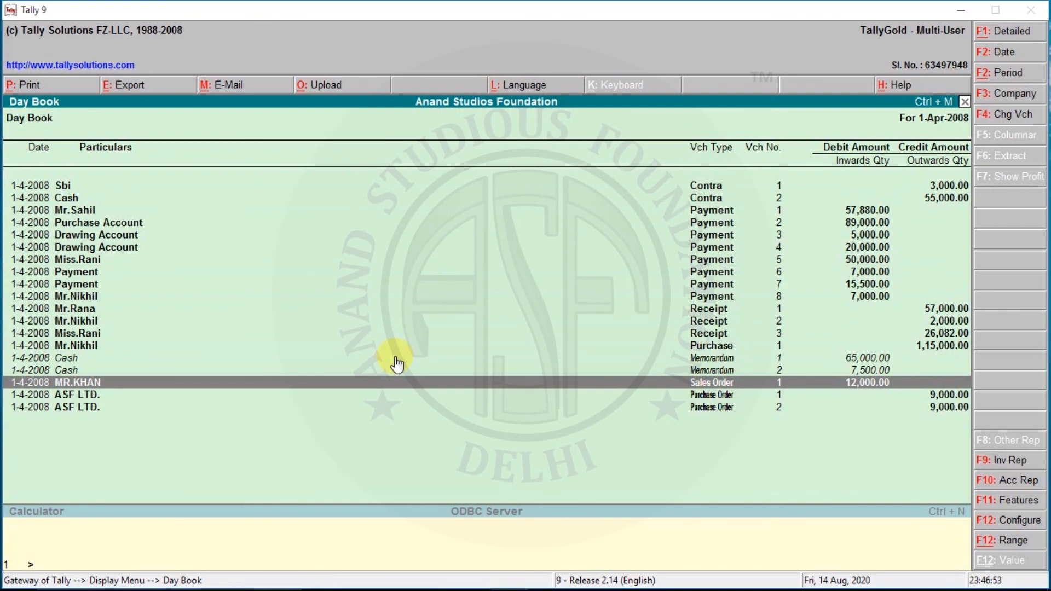
key("Up")
key("Up")
key("Up")
key("Up")
key("Up")
key("Up")
key("Up")
key("Up")
key("Up")
key("Up")
key("Up")
key("Up")
key("Up")
key("Up")
key("Down")
key("Down")
key("Down")
key("Down")
key("Down")
key("Down")
key("Down")
key("Down")
key("Down")
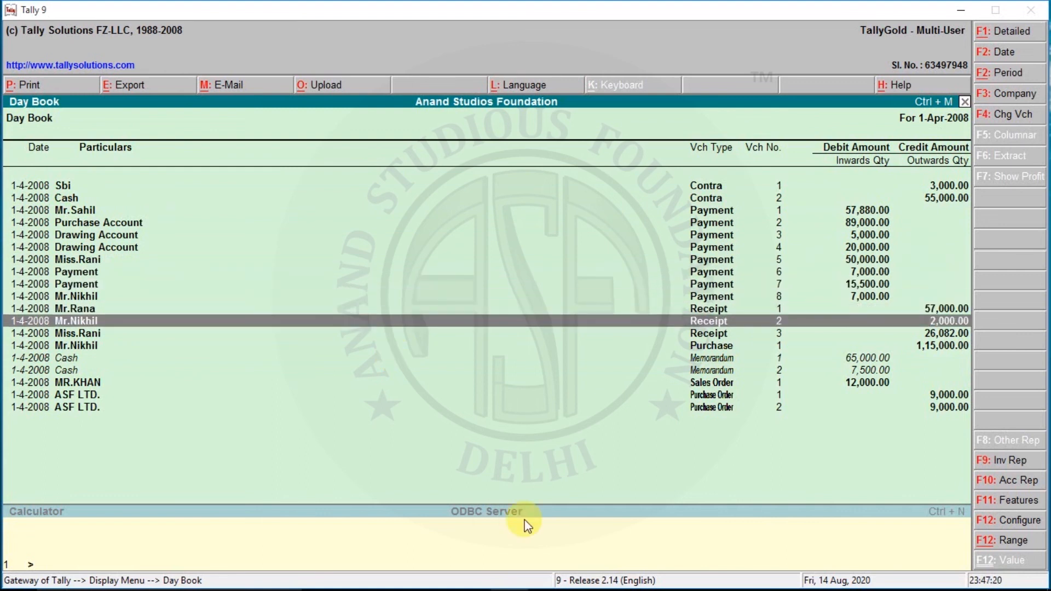
key("Down")
key("Down")
key("Down")
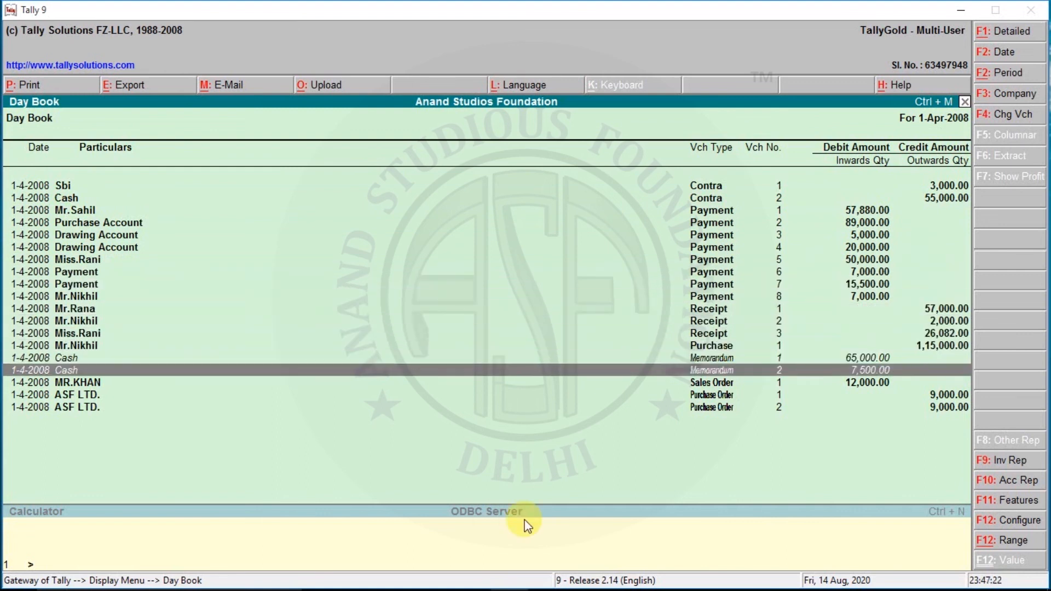
Review sales order No. 1 from the Day Book, quit it without changes and return to the Gateway of Tally
key("Return")
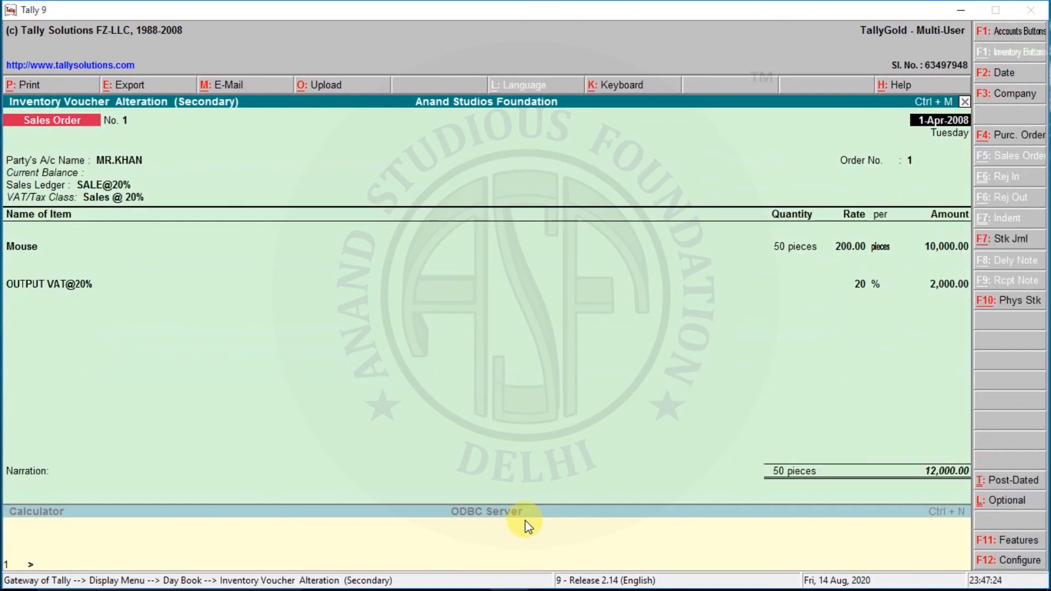
key("Return")
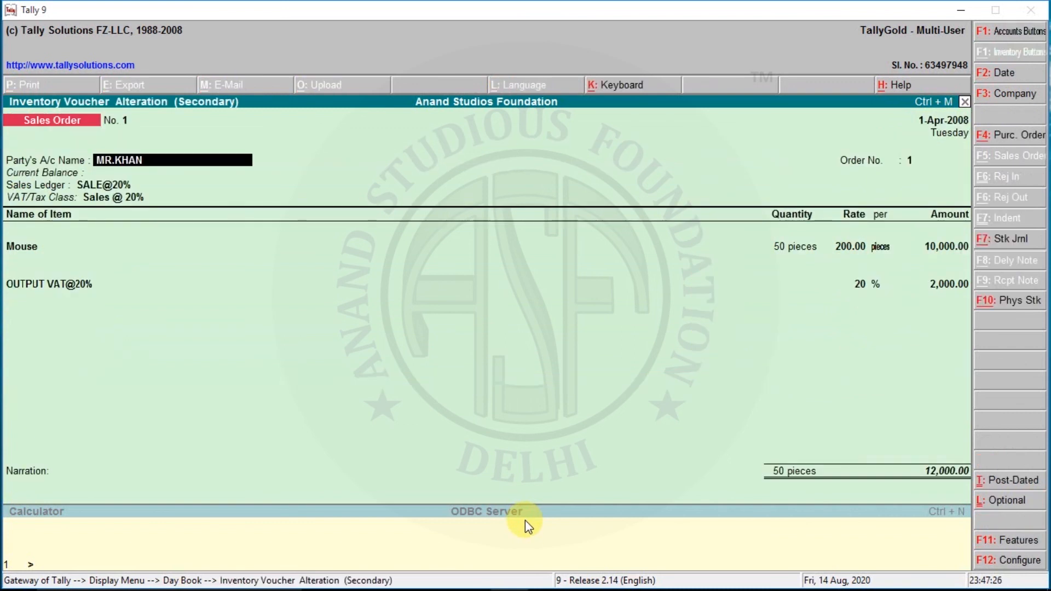
key("Escape")
key("Escape")
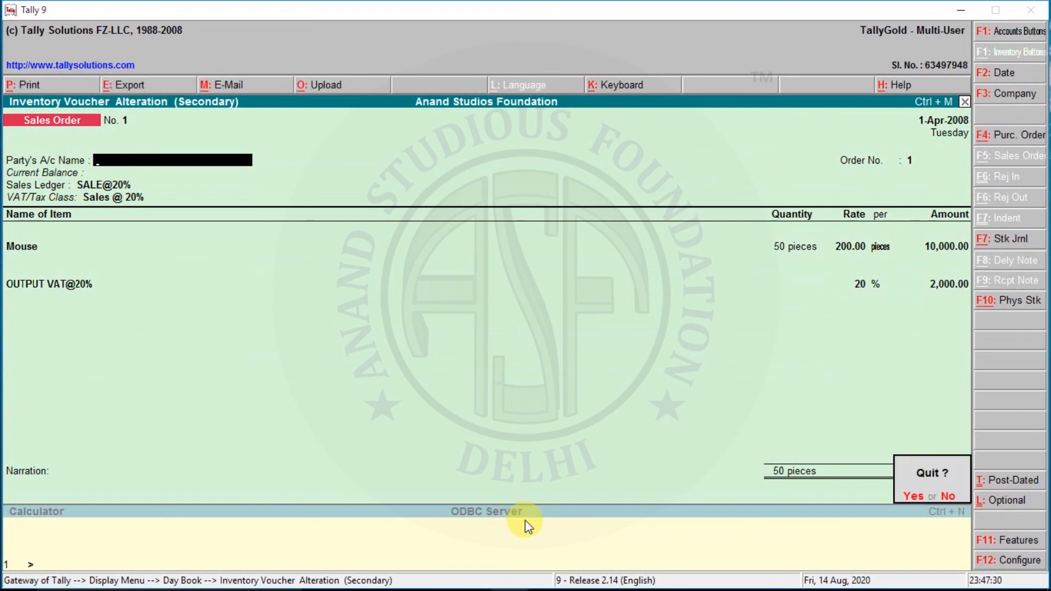
key("y")
key("Escape")
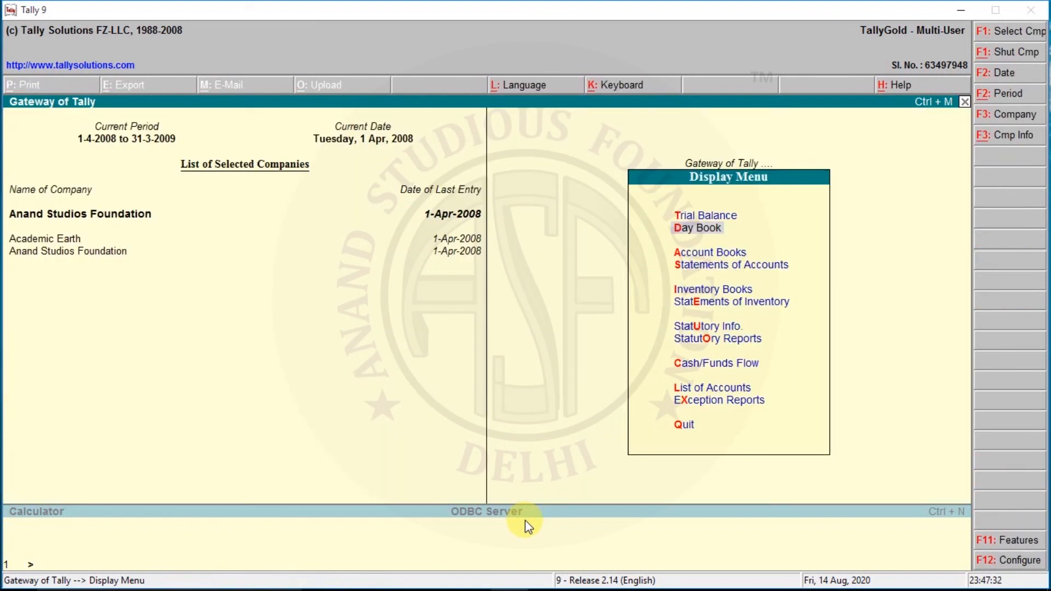
key("Escape")
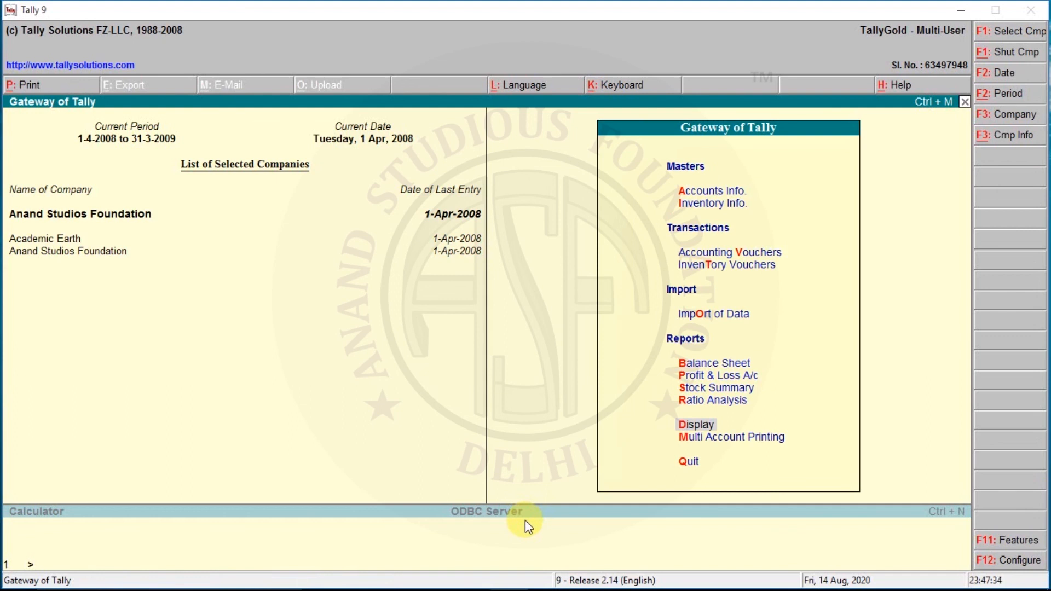